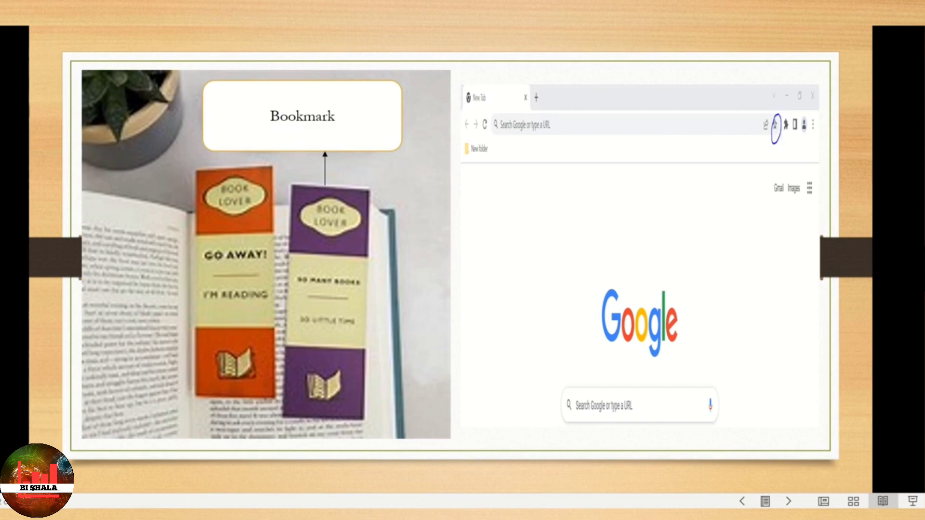
{"action": "left_click", "coordinate": [693, 276]}
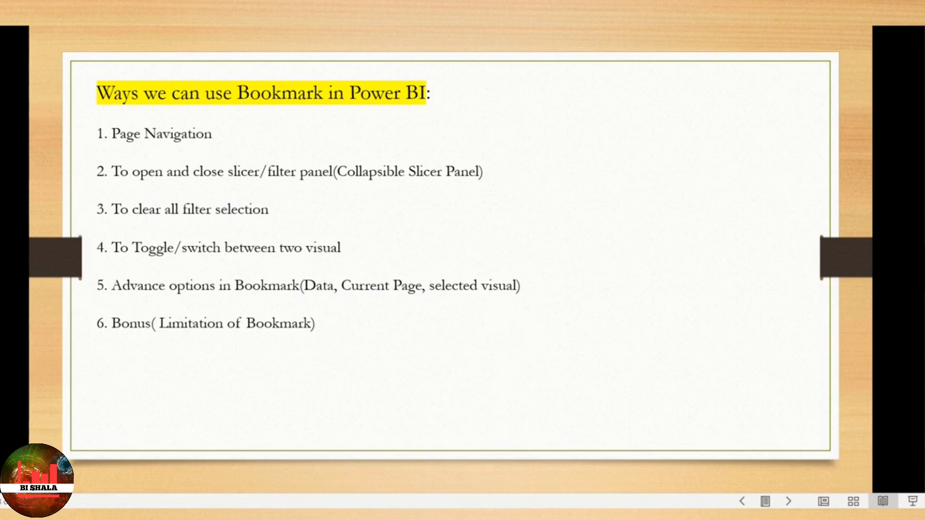
- Switch to the BookmarkTut page navigation report in Power BI, open Page 2, and test its Page3 and Page2 bookmark navigation
{"action": "mouse_move", "coordinate": [434, 515]}
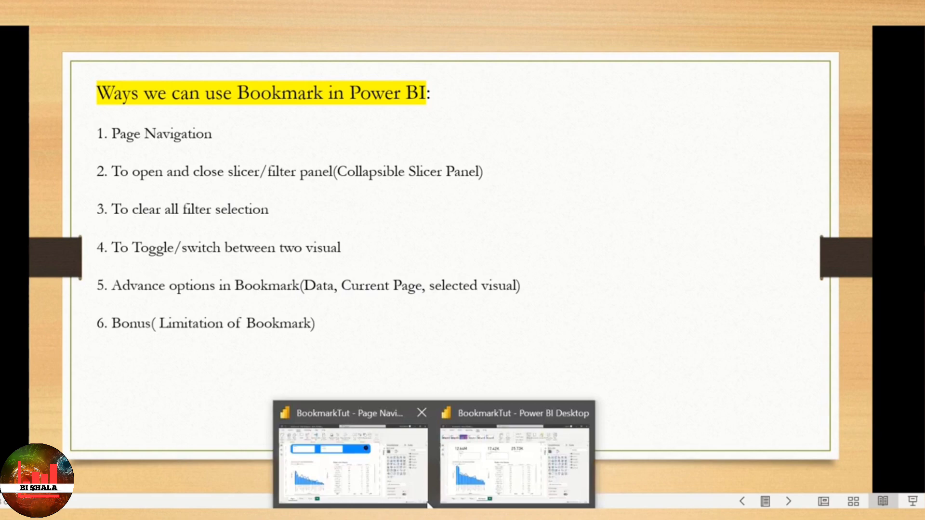
{"action": "left_click", "coordinate": [394, 459]}
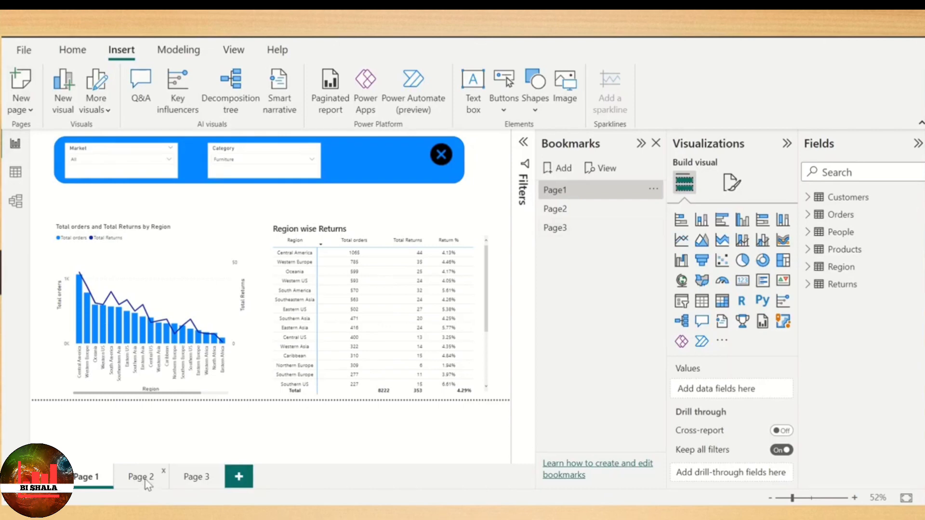
{"action": "left_click", "coordinate": [143, 477]}
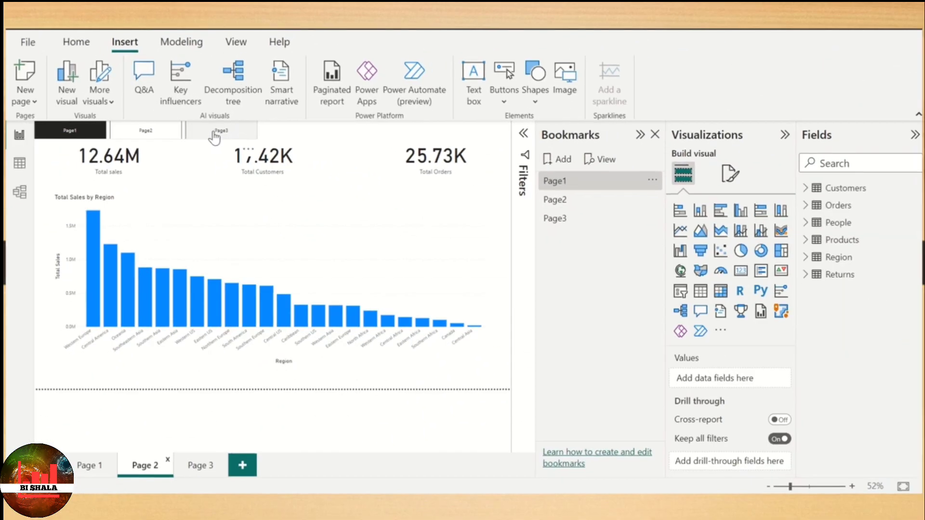
{"action": "left_click", "coordinate": [212, 136]}
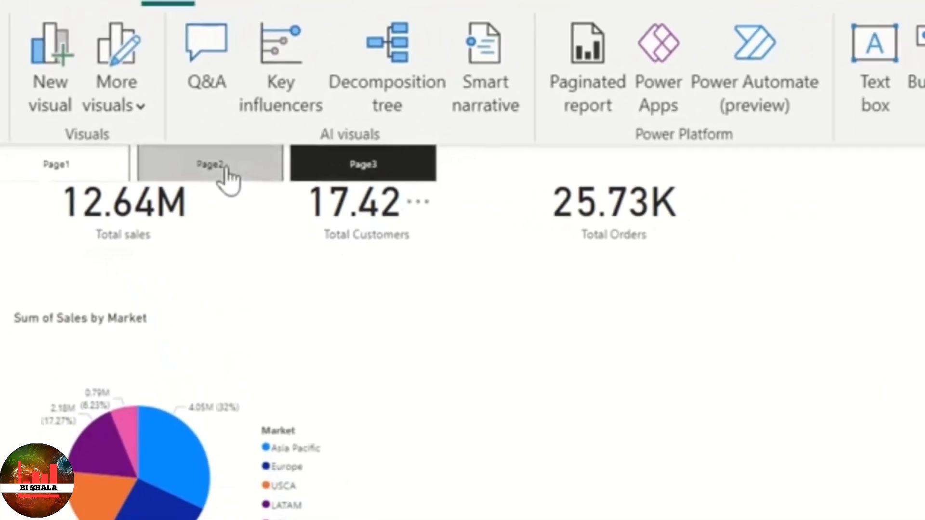
{"action": "left_click", "coordinate": [224, 173]}
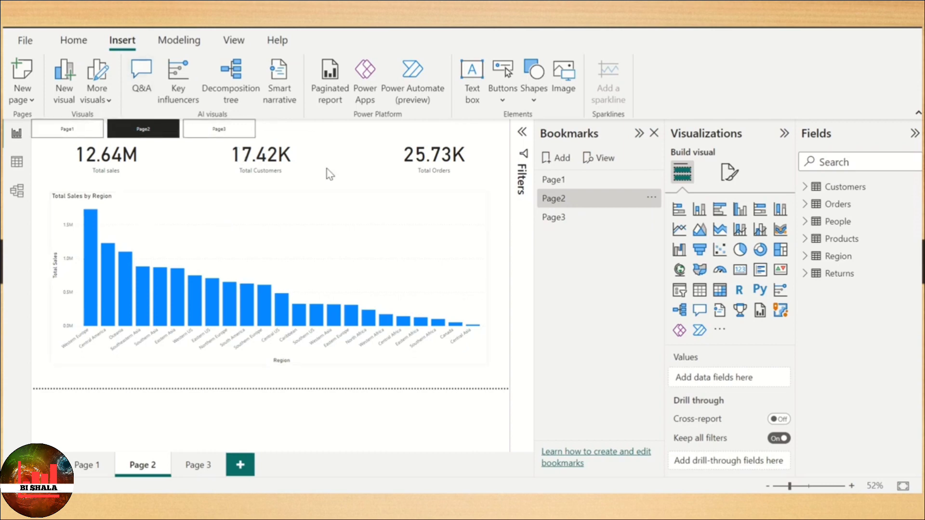
- Switch to the other BookmarkTut report in Power BI and show its Page 1
{"action": "left_click", "coordinate": [504, 488]}
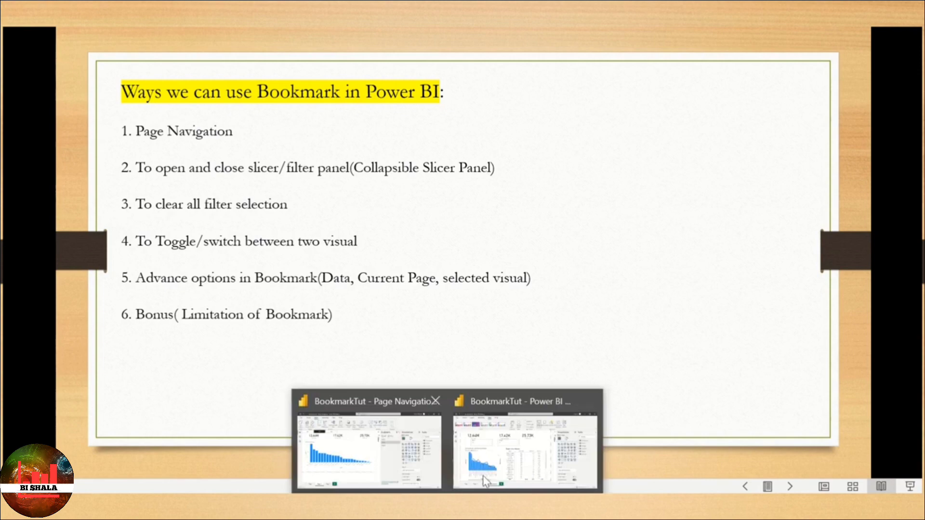
{"action": "left_click", "coordinate": [525, 438]}
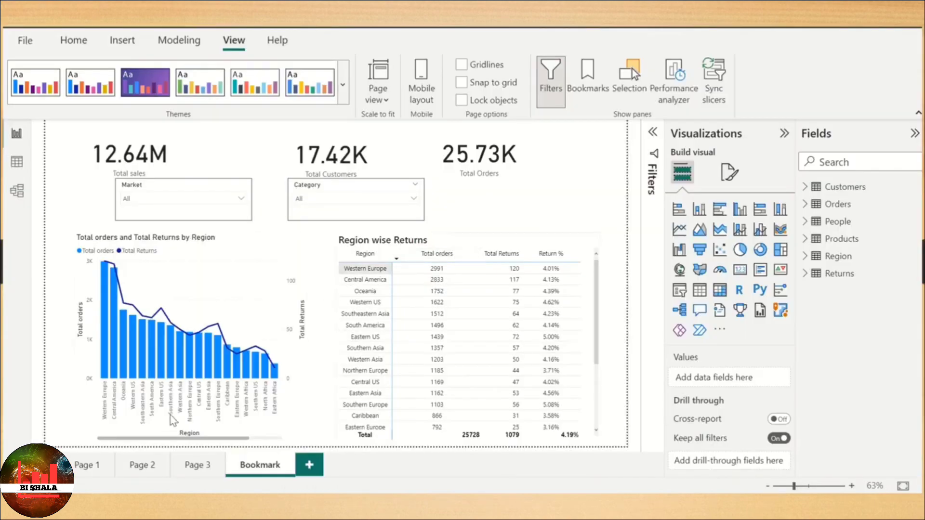
{"action": "left_click", "coordinate": [82, 466]}
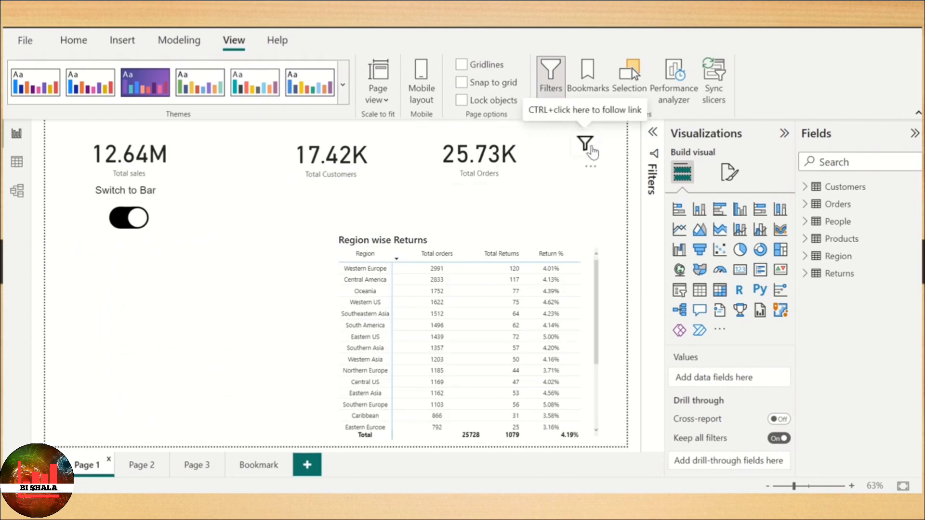
- Test the collapsible slicer panel on Page 1 by opening, closing and reopening it through its bookmark links
{"action": "left_click", "coordinate": [592, 152], "text": "ctrl"}
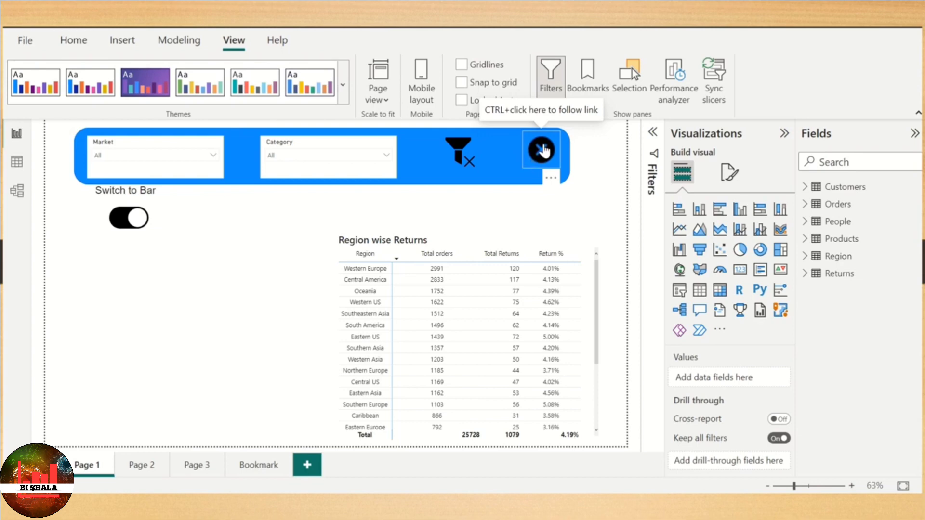
{"action": "left_click", "coordinate": [542, 150], "text": "ctrl"}
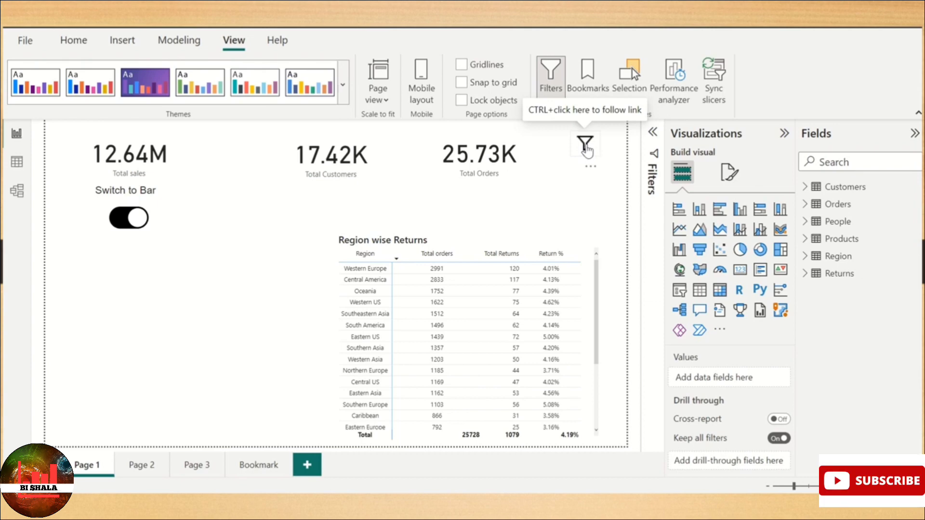
{"action": "left_click", "coordinate": [586, 149], "text": "ctrl"}
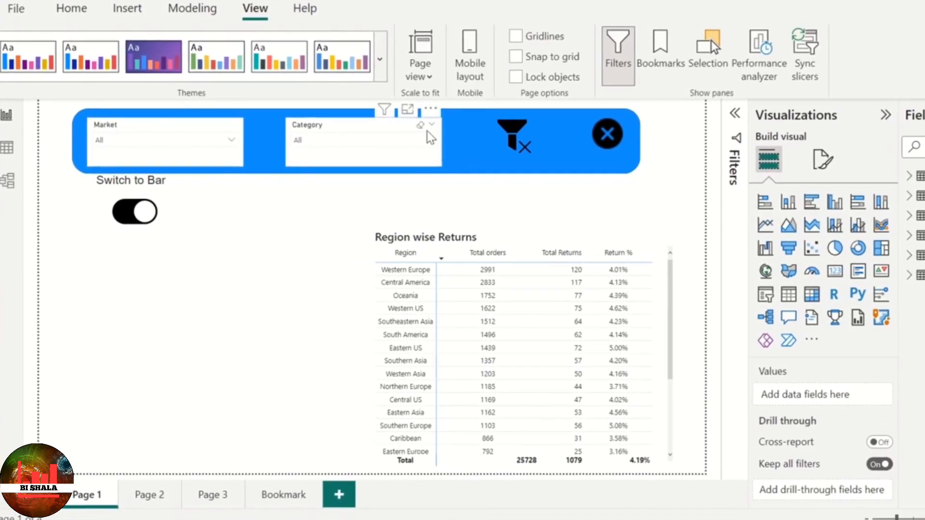
- Filter Market to Europe and LATAM and Category to Office Supplies, and clear the two slicers individually
{"action": "left_click", "coordinate": [185, 144]}
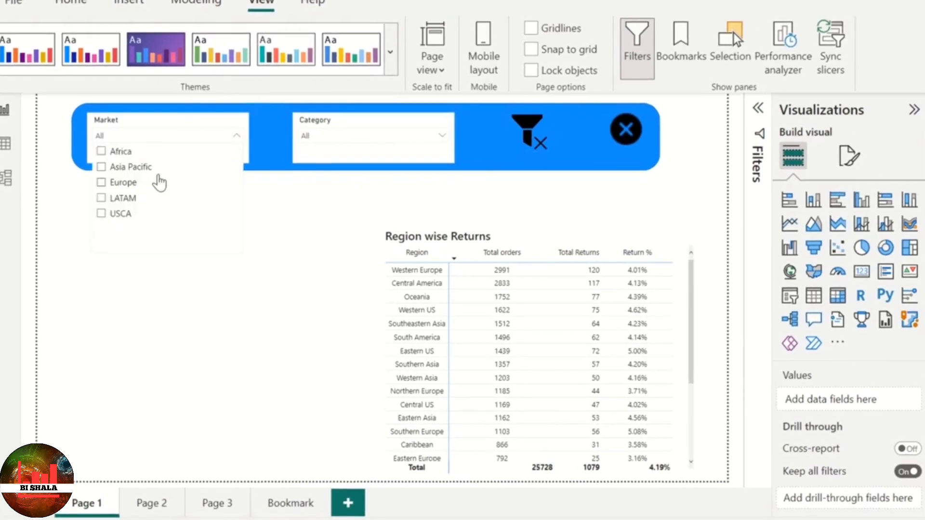
{"action": "left_click", "coordinate": [120, 183]}
{"action": "left_click", "coordinate": [122, 198]}
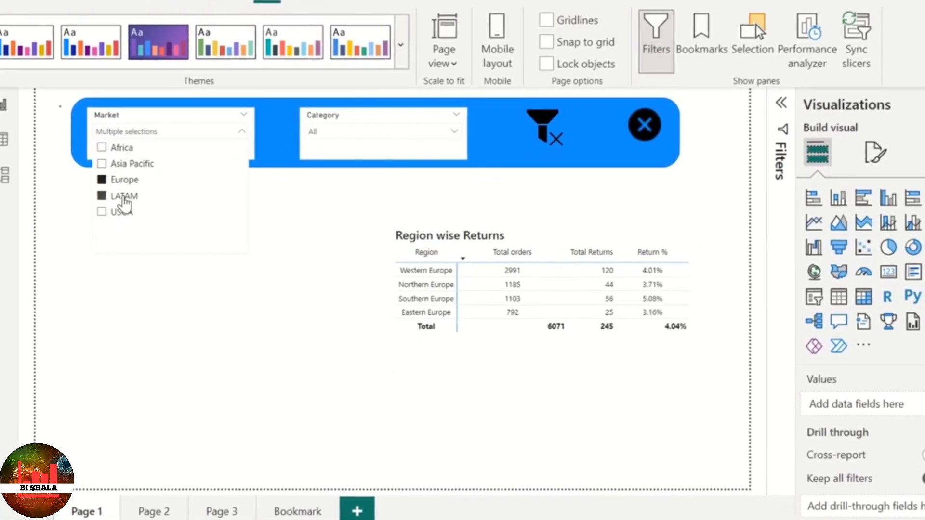
{"action": "left_click", "coordinate": [379, 135]}
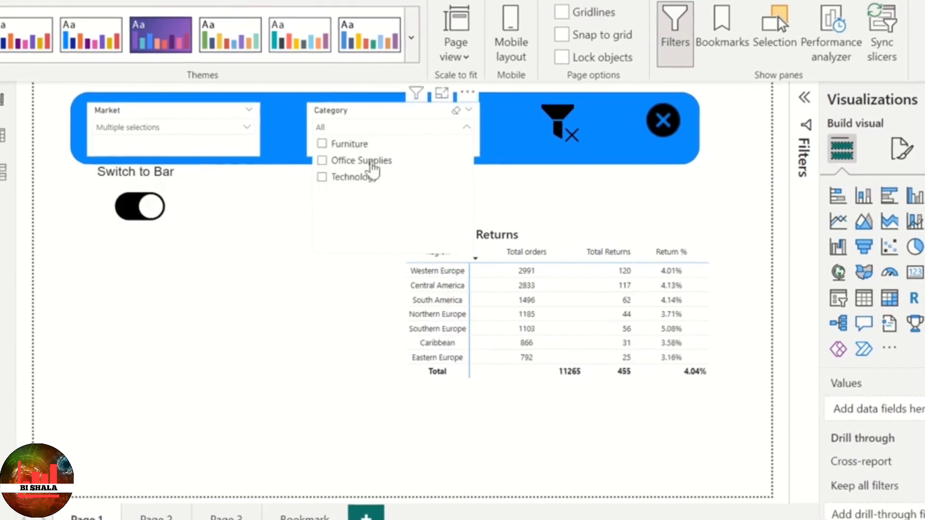
{"action": "left_click", "coordinate": [372, 164]}
{"action": "left_click", "coordinate": [513, 152]}
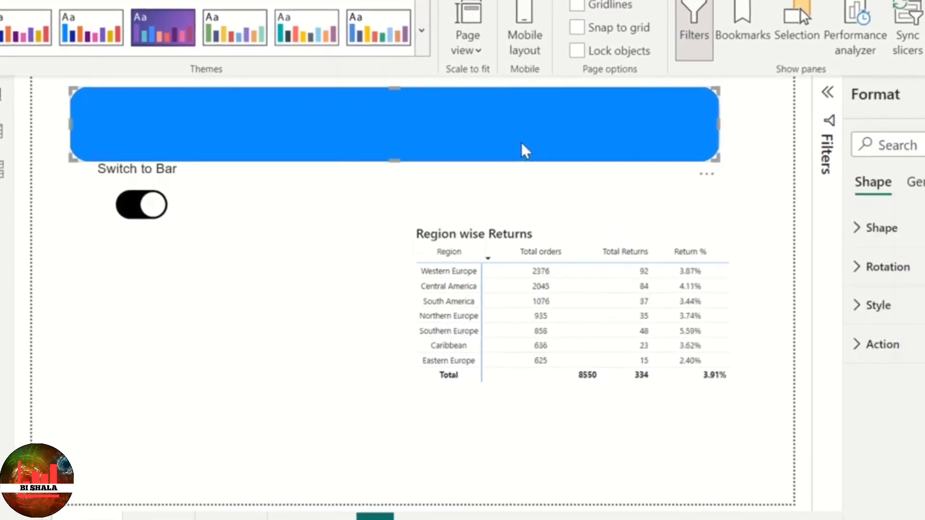
{"action": "left_click", "coordinate": [650, 223]}
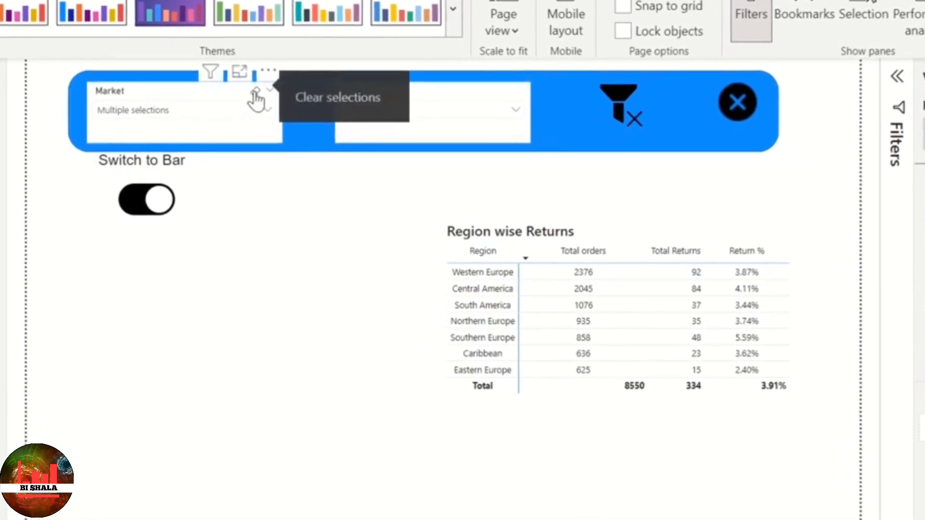
{"action": "left_click", "coordinate": [255, 91]}
{"action": "left_click", "coordinate": [504, 92]}
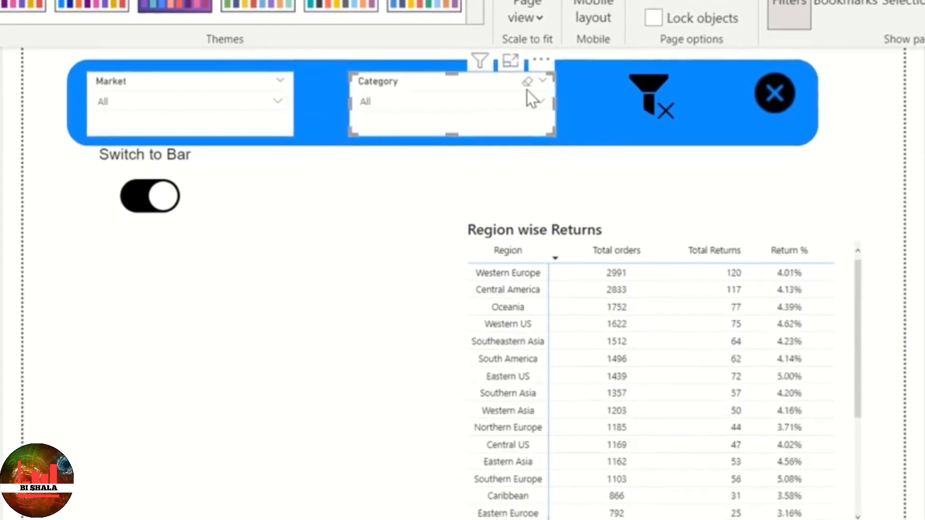
- Filter Category to Office Supplies and Market to Europe and LATAM, and reset both slicers at once with the clear-all-filters bookmark
{"action": "left_click", "coordinate": [535, 99]}
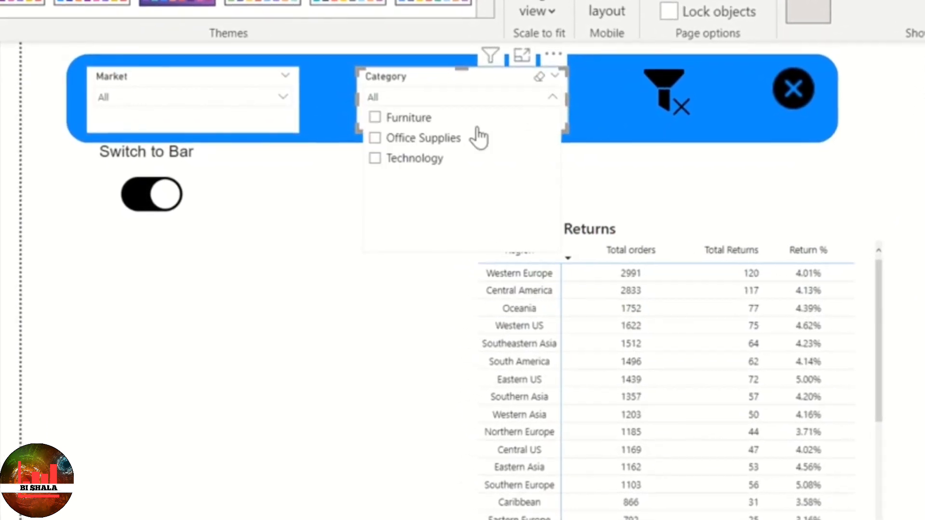
{"action": "left_click", "coordinate": [409, 140]}
{"action": "left_click", "coordinate": [309, 176]}
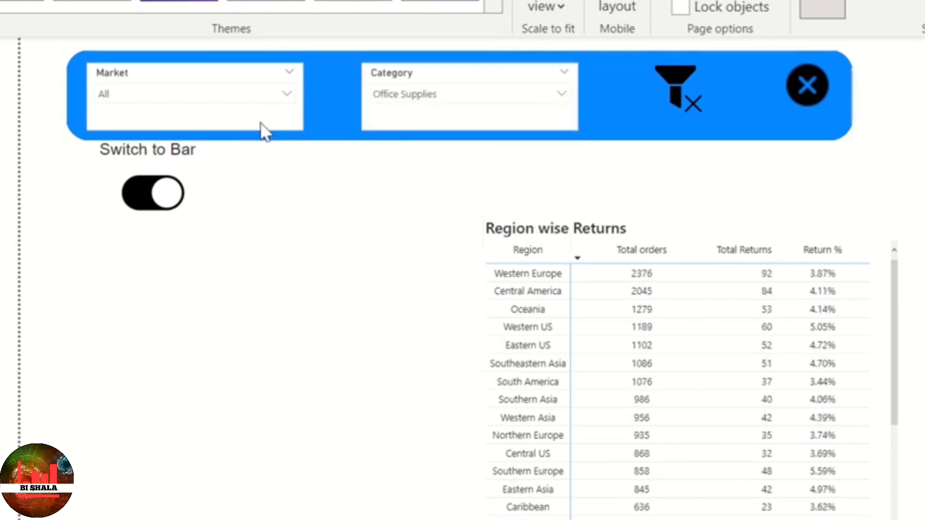
{"action": "left_click", "coordinate": [262, 93]}
{"action": "left_click", "coordinate": [141, 155]}
{"action": "left_click", "coordinate": [129, 177]}
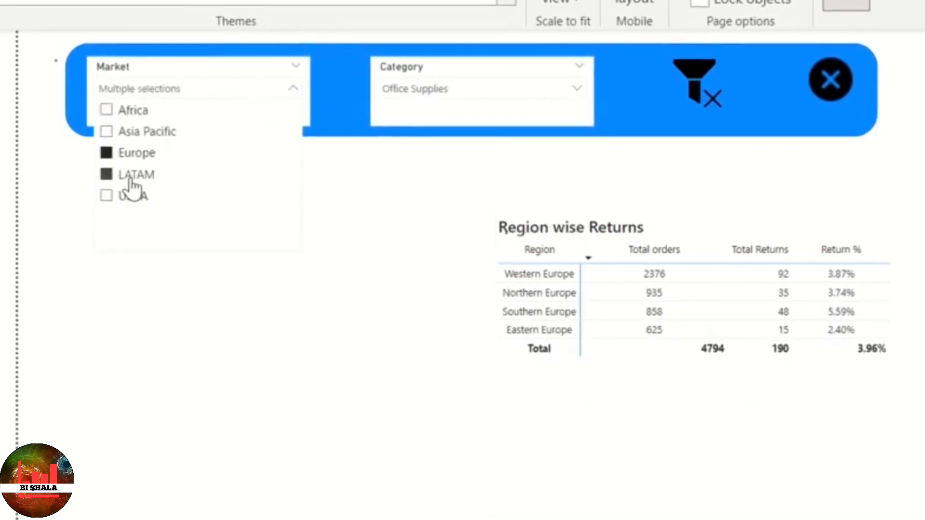
{"action": "left_click", "coordinate": [426, 166]}
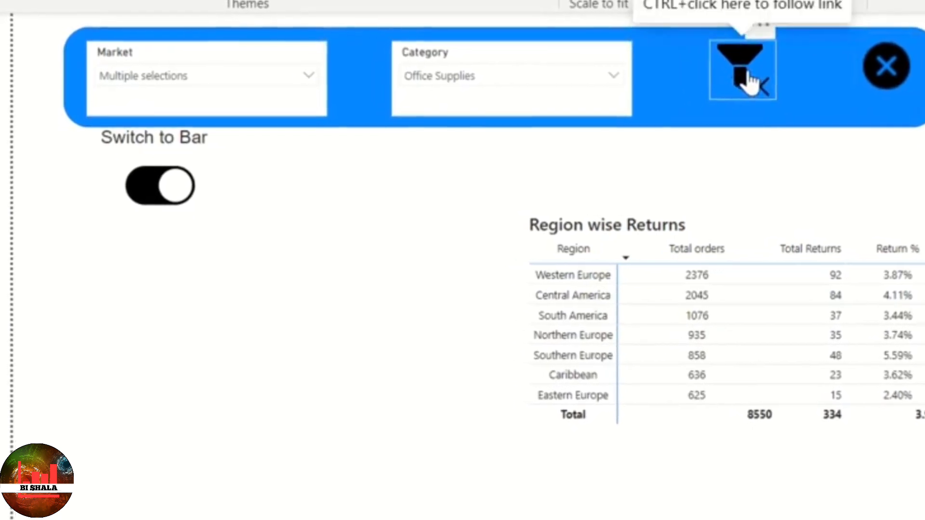
{"action": "left_click", "coordinate": [749, 80]}
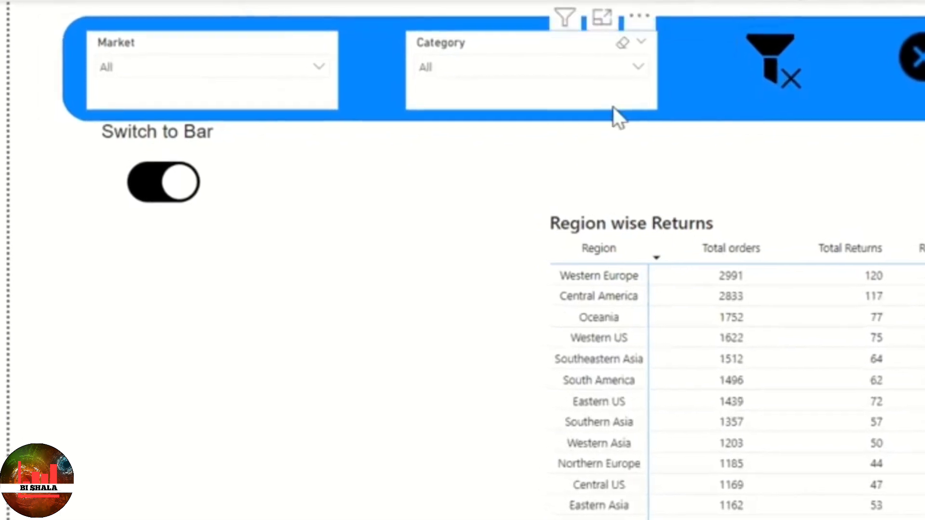
- Filter Market to Asia Pacific and Europe and Category to Technology, and reset both slicers at once with the clear-all-filters bookmark
{"action": "left_click", "coordinate": [273, 69]}
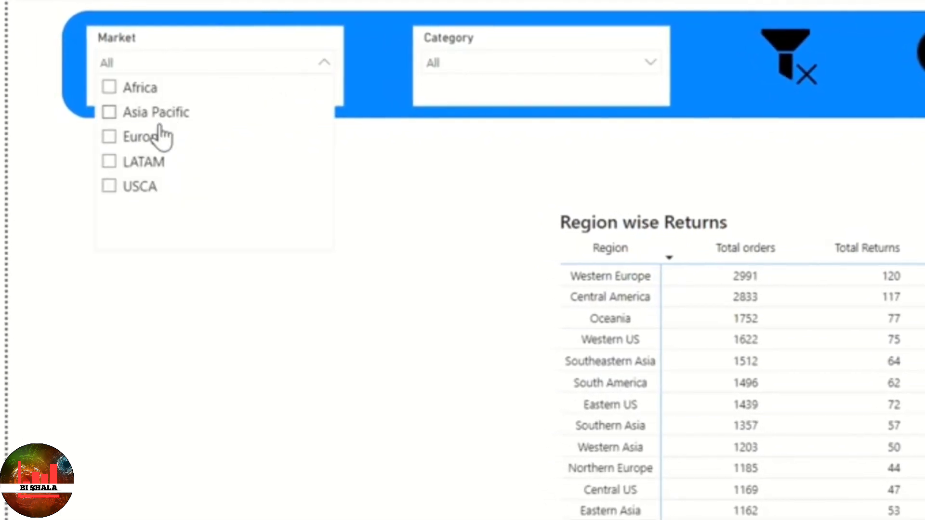
{"action": "left_click", "coordinate": [160, 123]}
{"action": "left_click", "coordinate": [144, 136]}
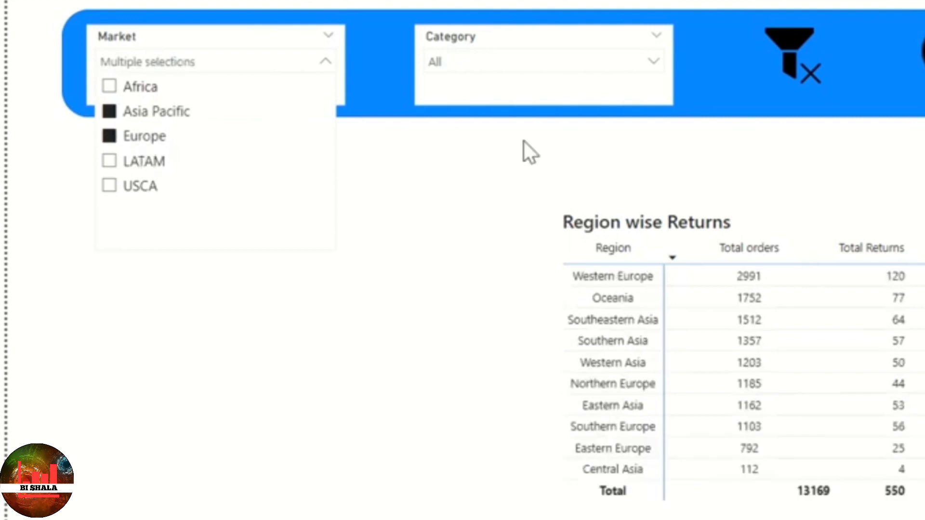
{"action": "left_click", "coordinate": [524, 141]}
{"action": "left_click", "coordinate": [537, 67]}
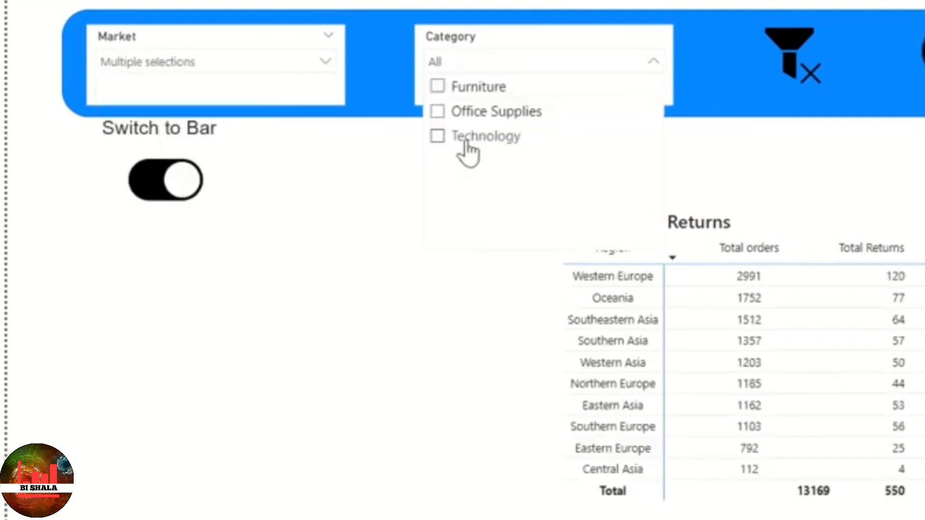
{"action": "left_click", "coordinate": [467, 149]}
{"action": "left_click", "coordinate": [703, 137]}
{"action": "left_click", "coordinate": [733, 106]}
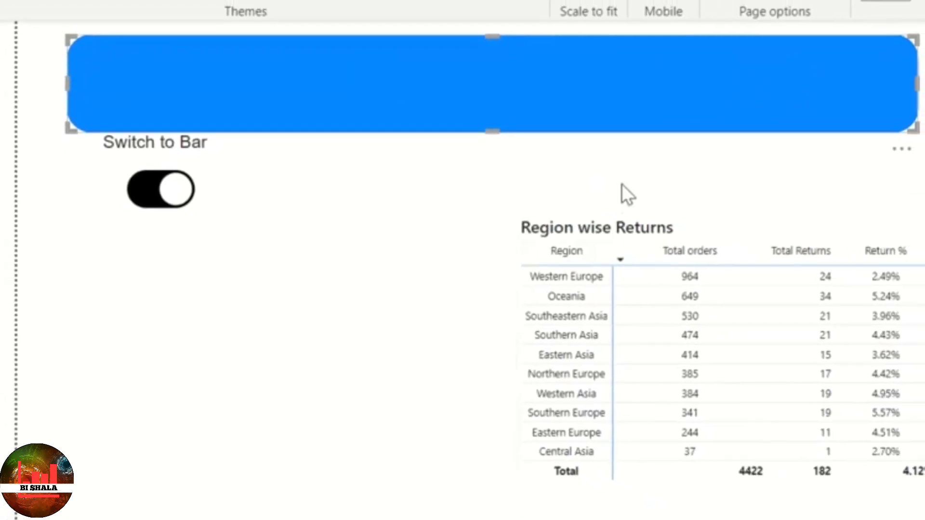
{"action": "left_click", "coordinate": [641, 181]}
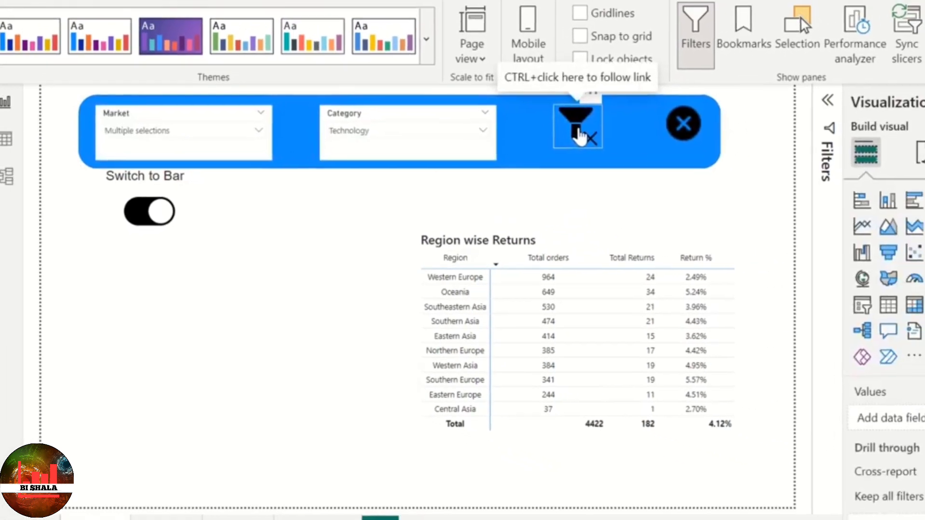
{"action": "left_click", "coordinate": [598, 130], "text": "ctrl"}
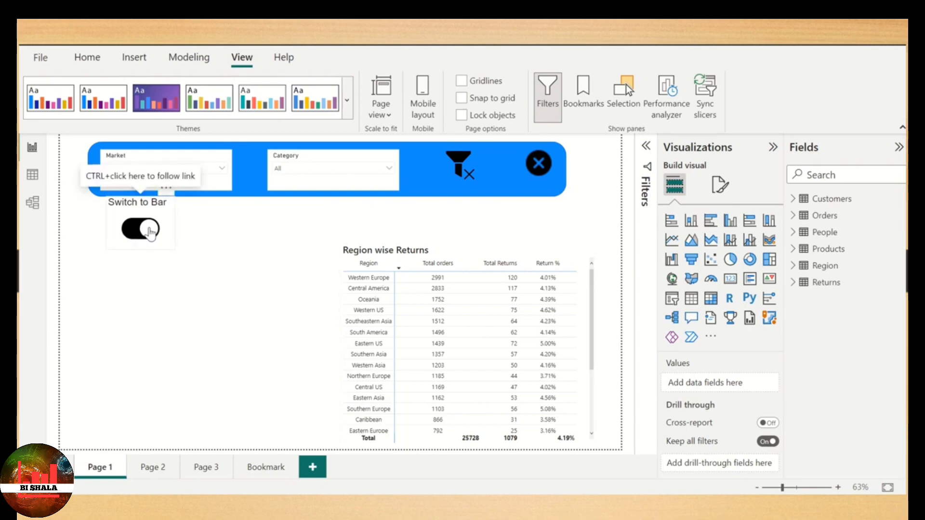
- Test the bookmark toggle on Page 1 by switching repeatedly between the bar chart and the Region wise Returns table
{"action": "left_click", "coordinate": [150, 233], "text": "ctrl"}
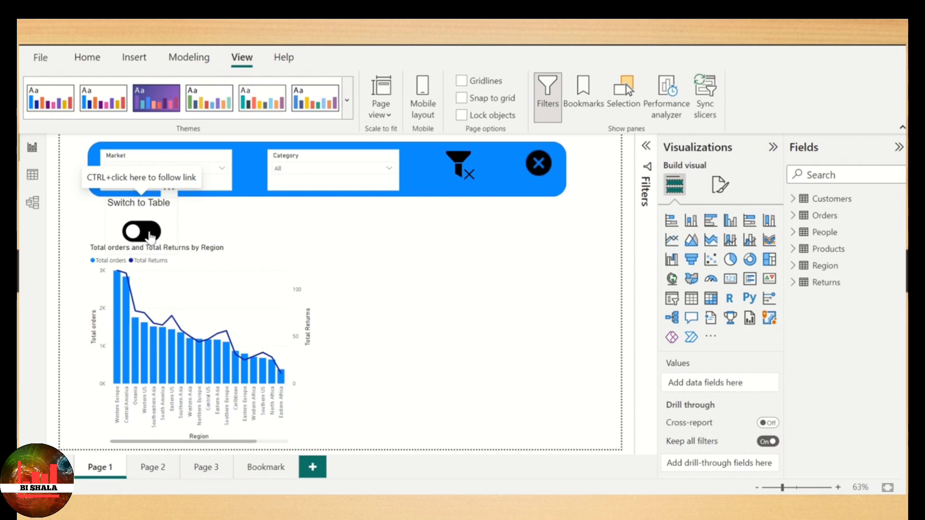
{"action": "left_click", "coordinate": [151, 234], "text": "ctrl"}
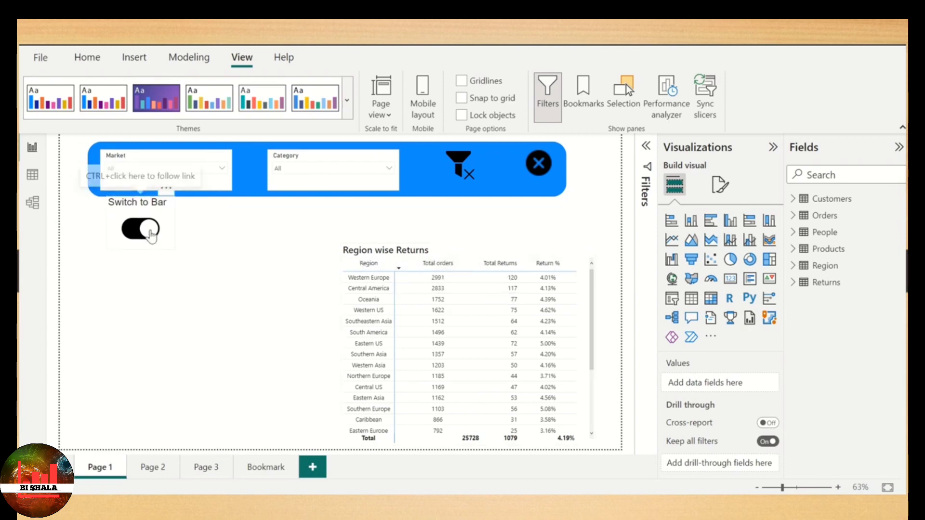
{"action": "left_click", "coordinate": [147, 229], "text": "ctrl"}
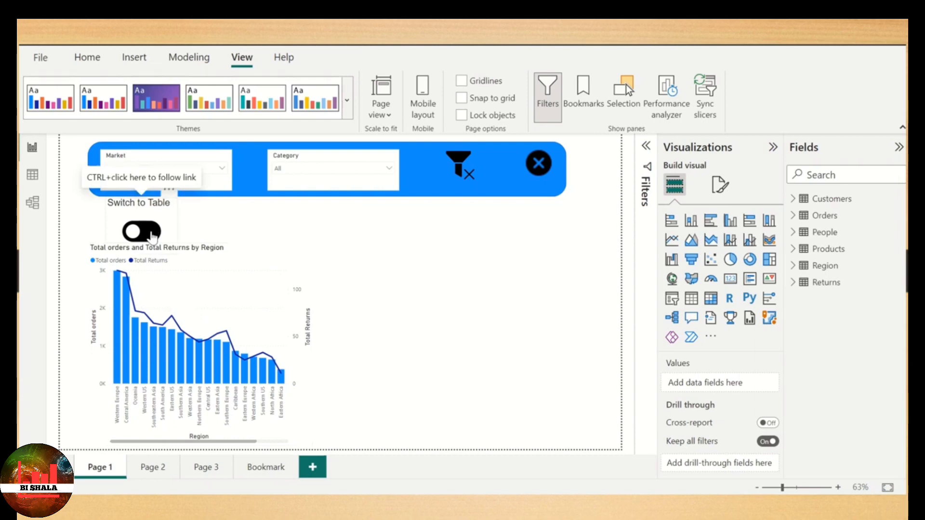
{"action": "left_click", "coordinate": [152, 235], "text": "ctrl"}
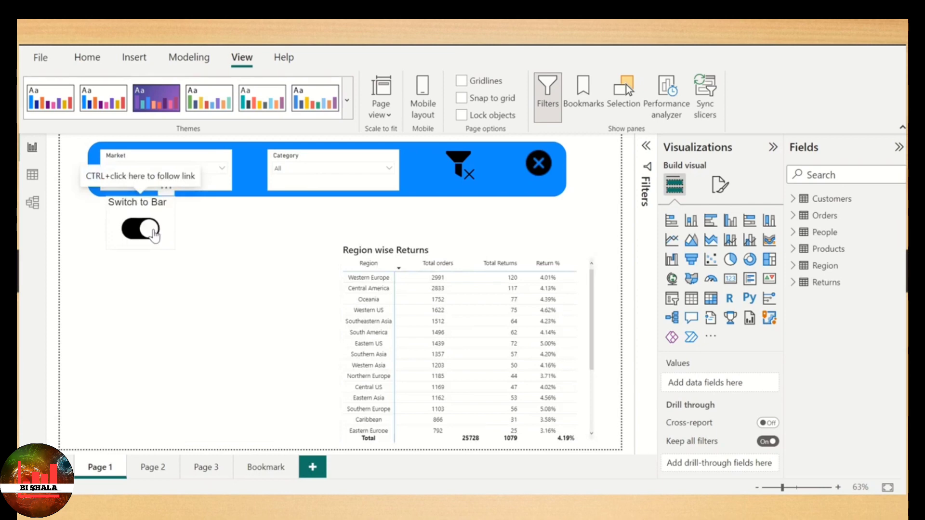
{"action": "left_click", "coordinate": [152, 235], "text": "ctrl"}
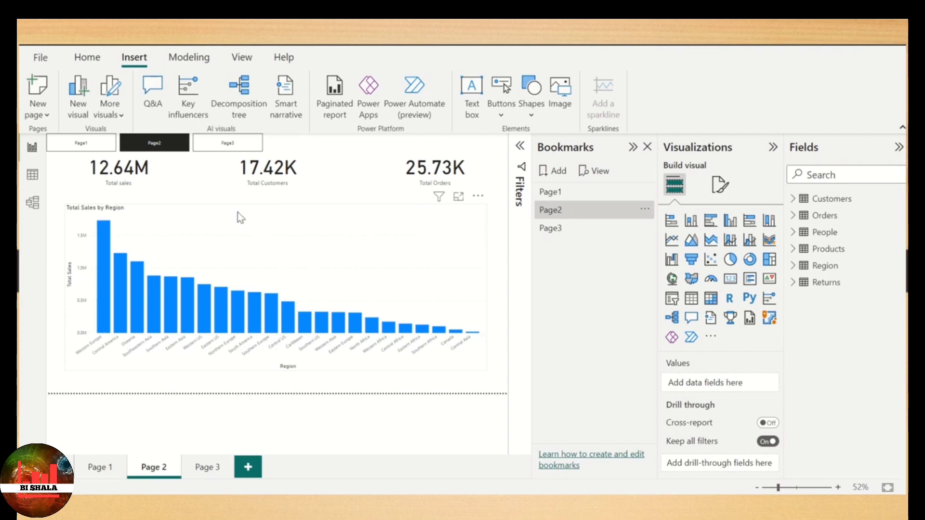
- Delete the Page1 bookmark from the page navigation report
{"action": "left_click", "coordinate": [644, 209]}
{"action": "left_click", "coordinate": [674, 233]}
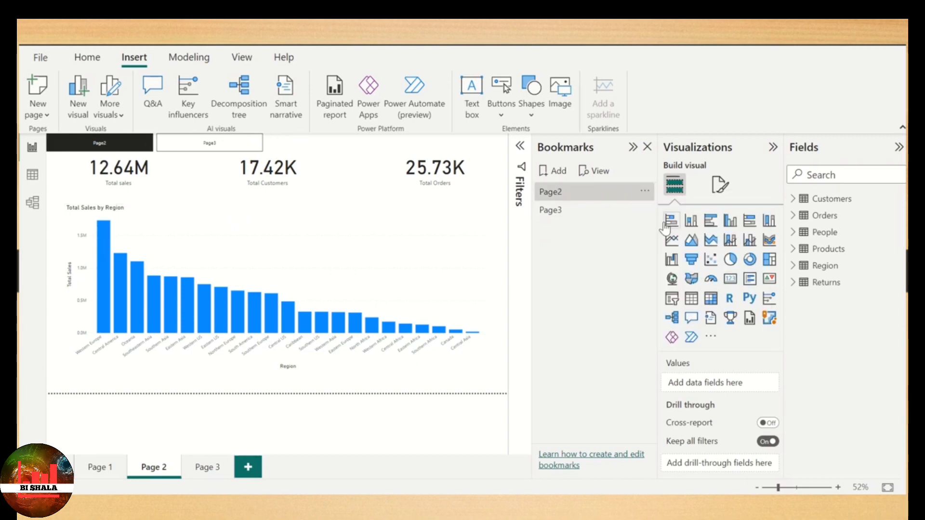
- Delete the remaining Page2 and Page3 bookmarks from the report
{"action": "left_click", "coordinate": [645, 192]}
{"action": "left_click", "coordinate": [677, 233]}
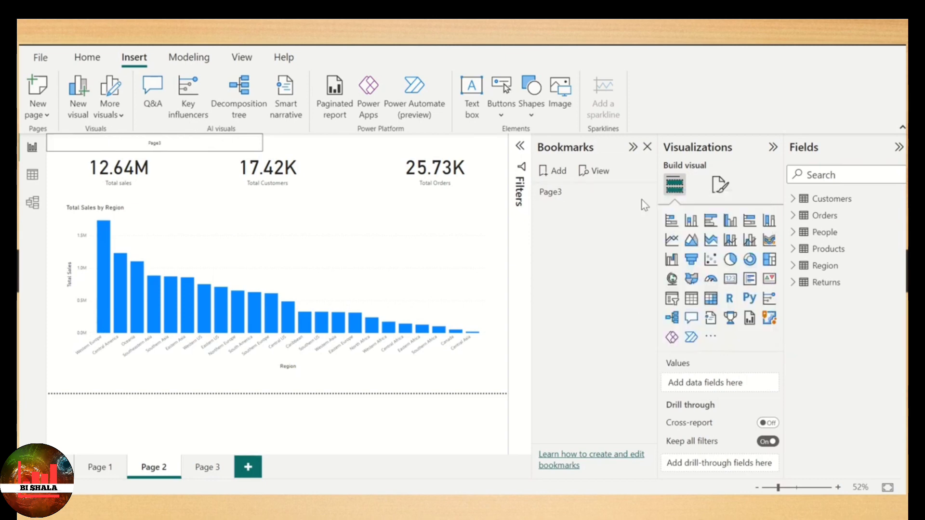
{"action": "left_click", "coordinate": [644, 192]}
{"action": "left_click", "coordinate": [689, 236]}
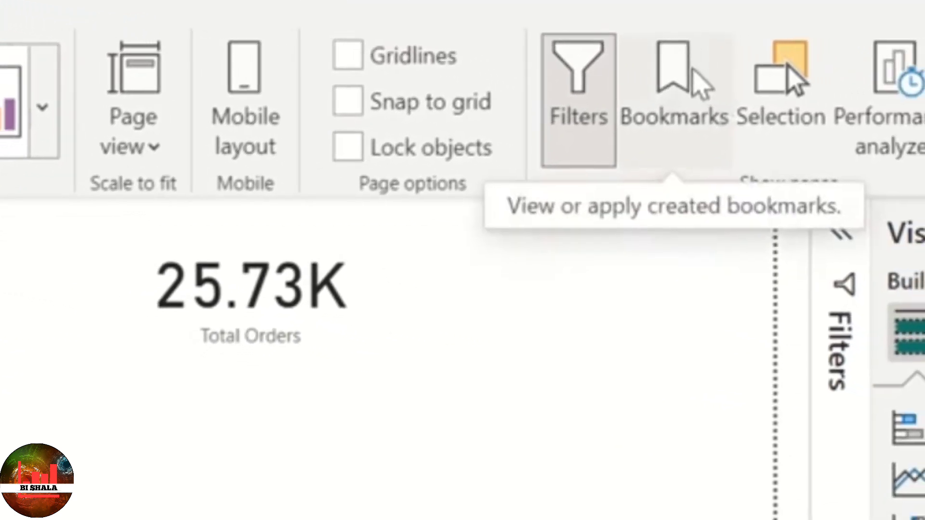
- Show the Bookmarks pane, add a bookmark for the Page 3 report page and rename it Page3
{"action": "left_click", "coordinate": [701, 82]}
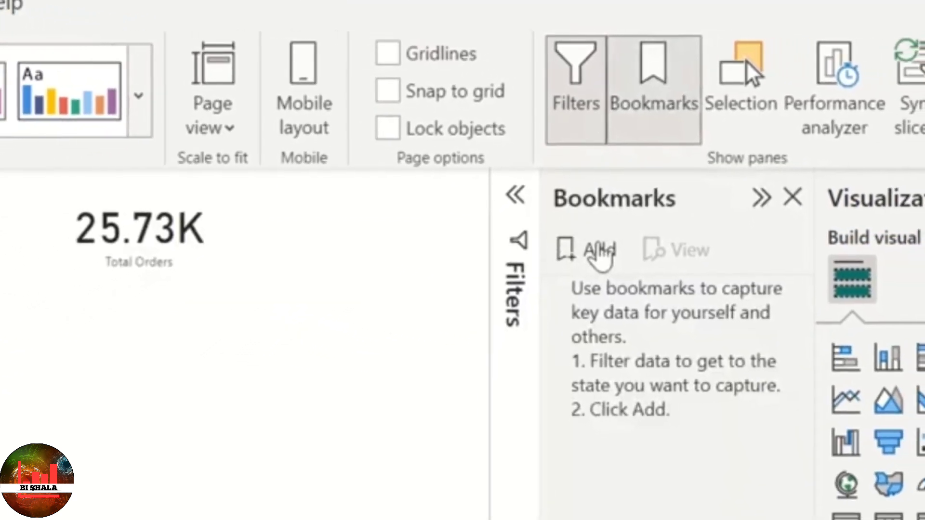
{"action": "left_click", "coordinate": [601, 266]}
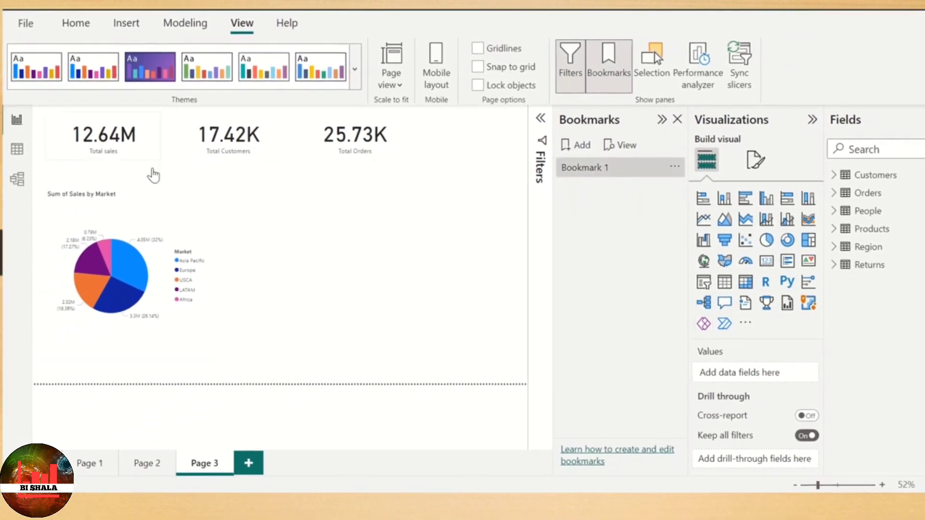
{"action": "double_click", "coordinate": [620, 169]}
{"action": "type", "text": "Pag"}
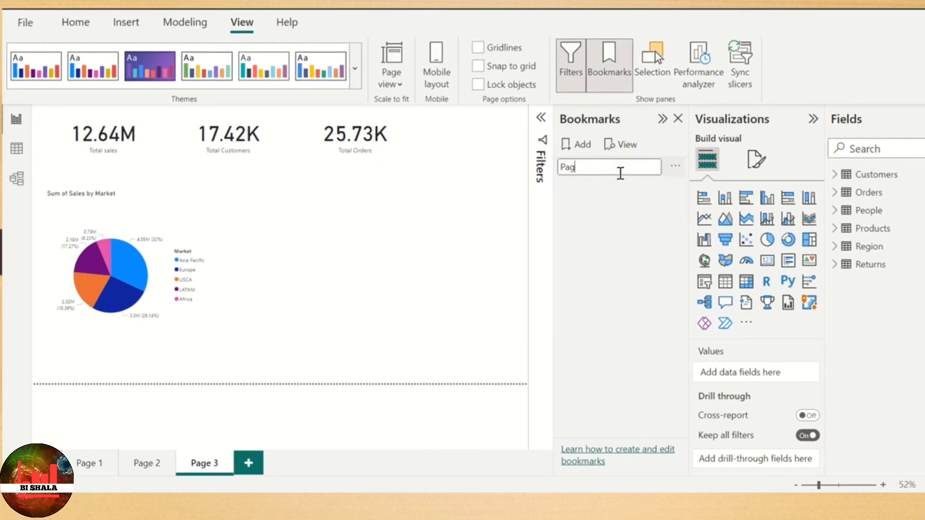
{"action": "type", "text": "e3"}
{"action": "key", "text": "Return"}
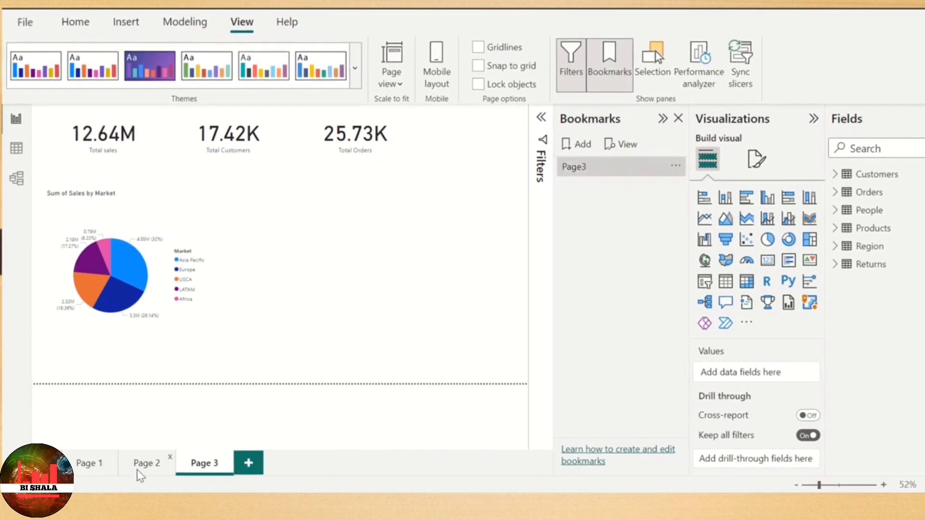
- Add a bookmark for the Page 2 report page, rename it Page2 and apply it
{"action": "left_click", "coordinate": [141, 465]}
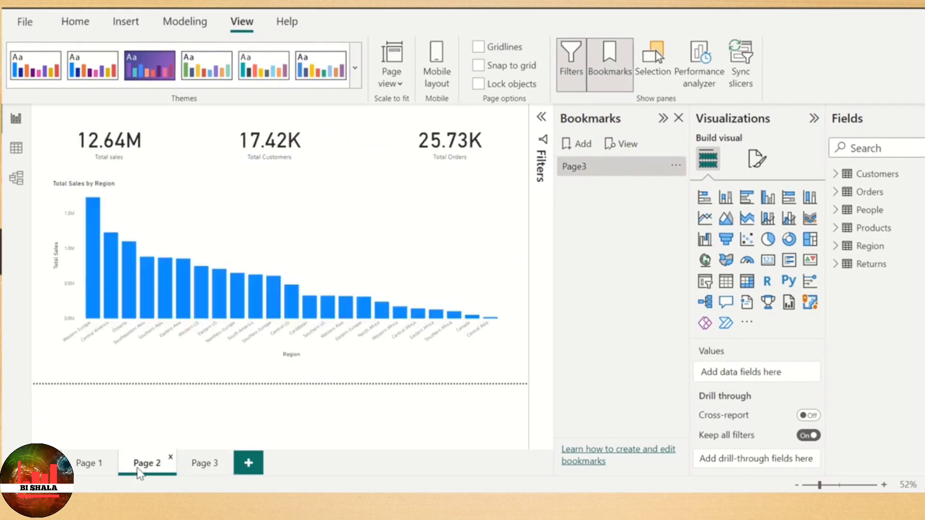
{"action": "left_click", "coordinate": [584, 145]}
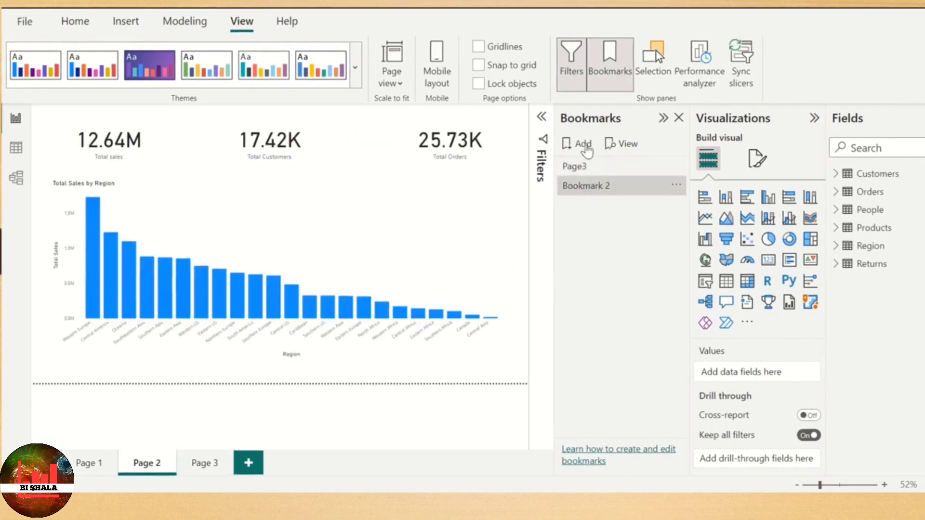
{"action": "double_click", "coordinate": [597, 187]}
{"action": "type", "text": "Pa"}
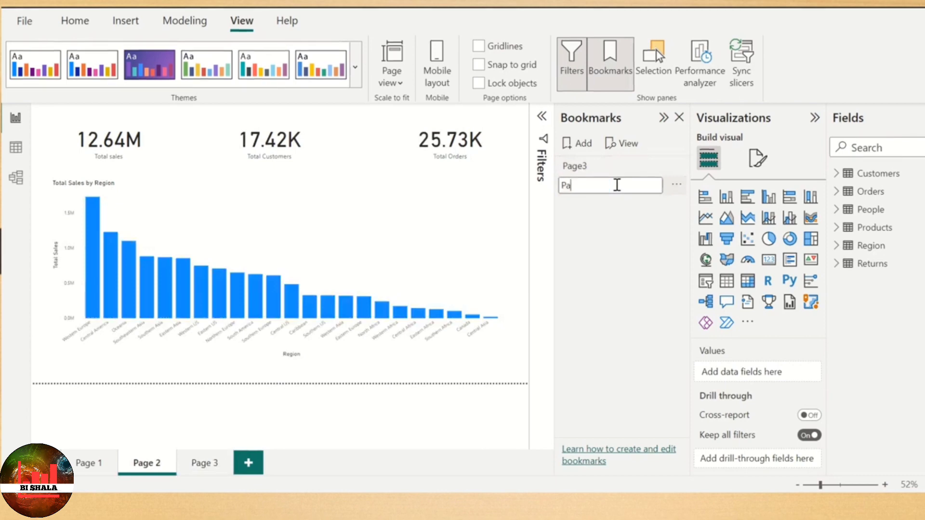
{"action": "type", "text": "ge2"}
{"action": "key", "text": "Return"}
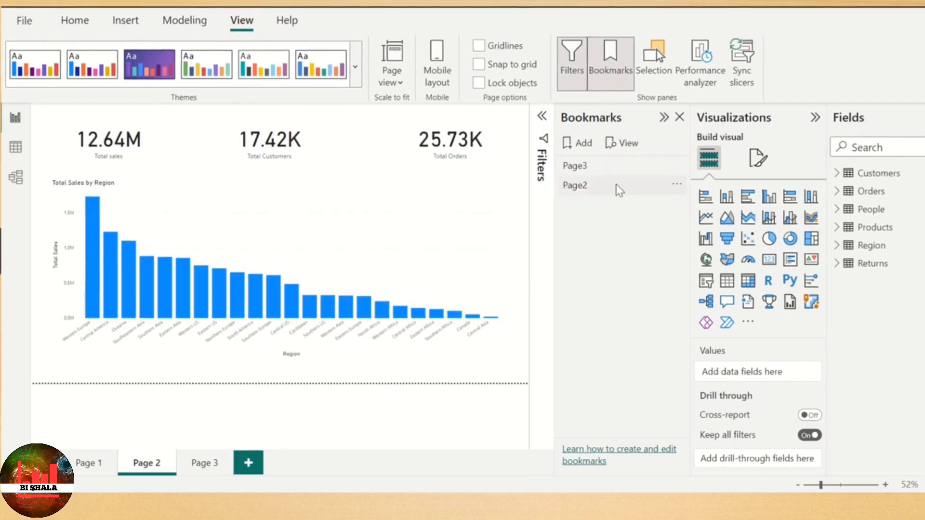
{"action": "left_click", "coordinate": [616, 188]}
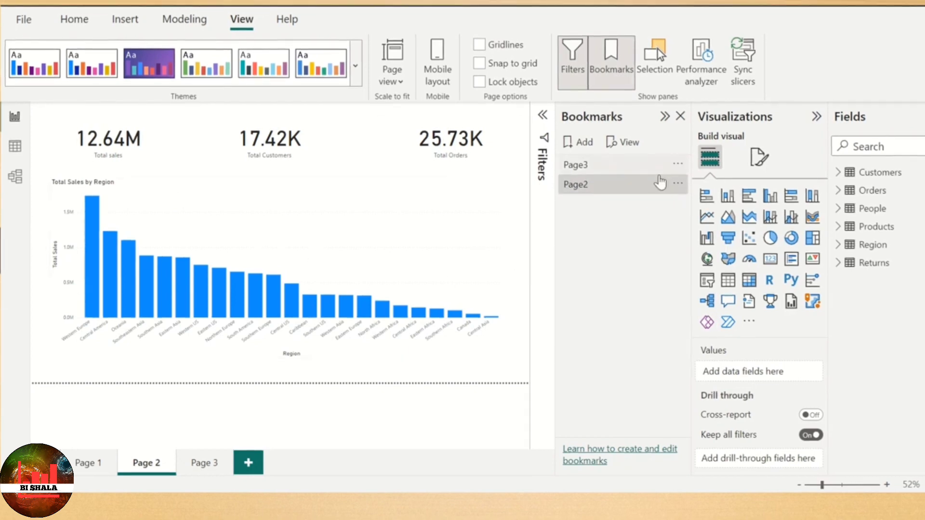
- Add a bookmark for the Page 1 report page and rename it Page1
{"action": "left_click", "coordinate": [80, 464]}
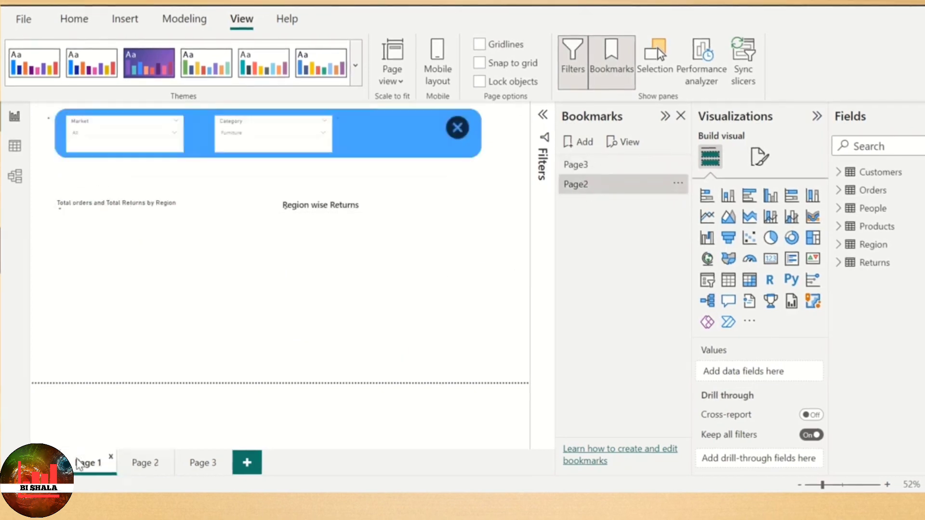
{"action": "left_click", "coordinate": [581, 143]}
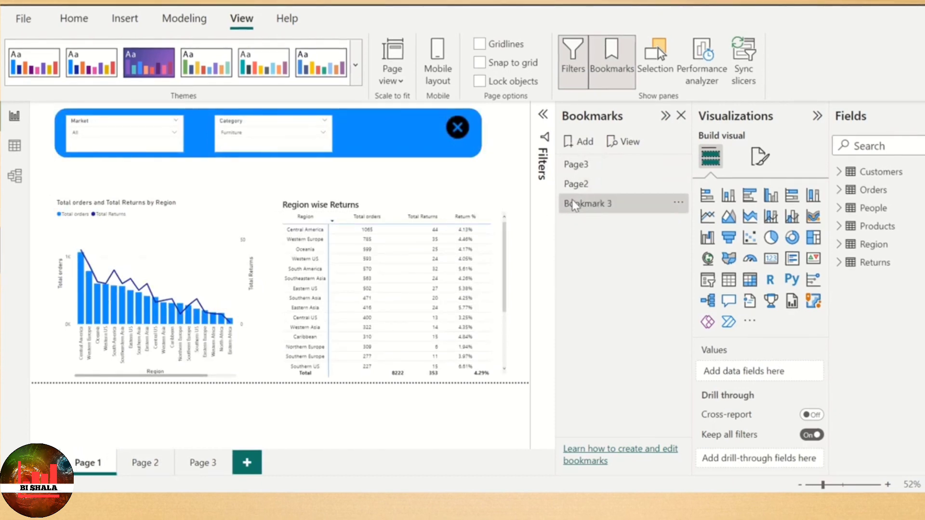
{"action": "double_click", "coordinate": [608, 203]}
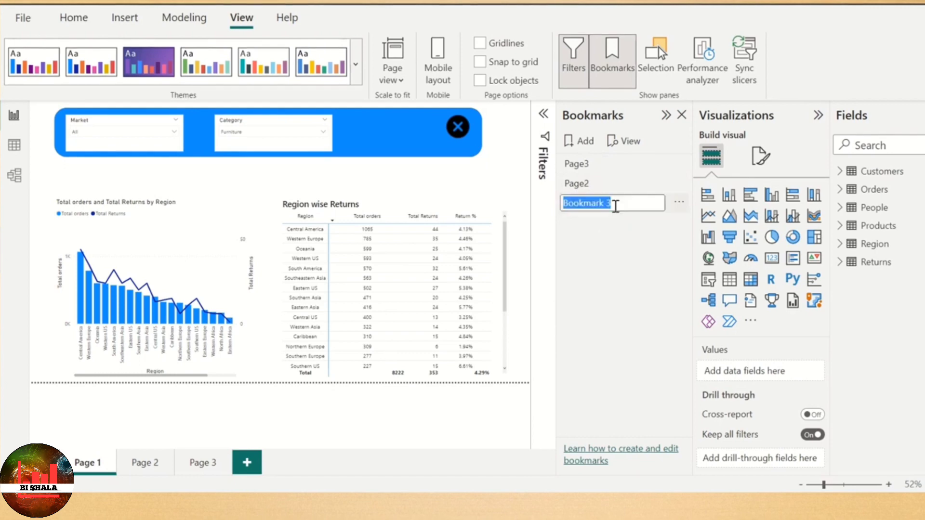
{"action": "type", "text": "Page1"}
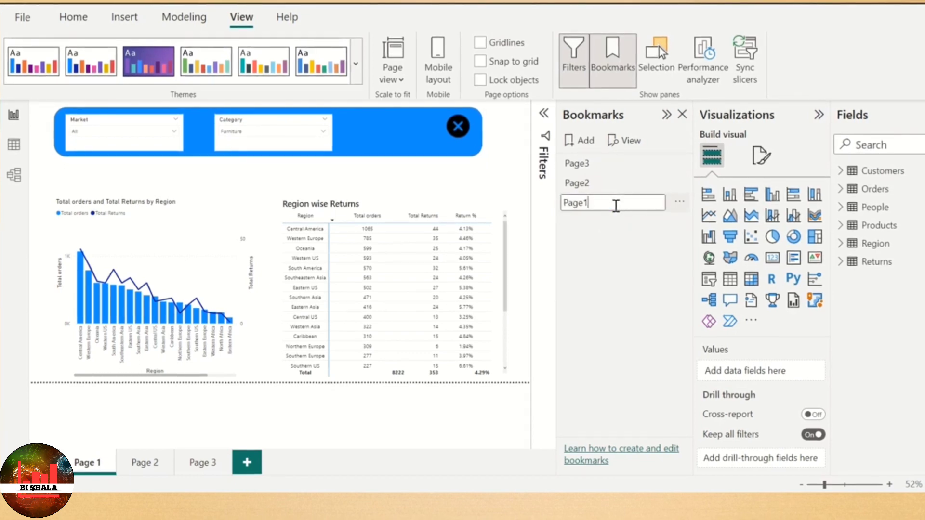
{"action": "key", "text": "Return"}
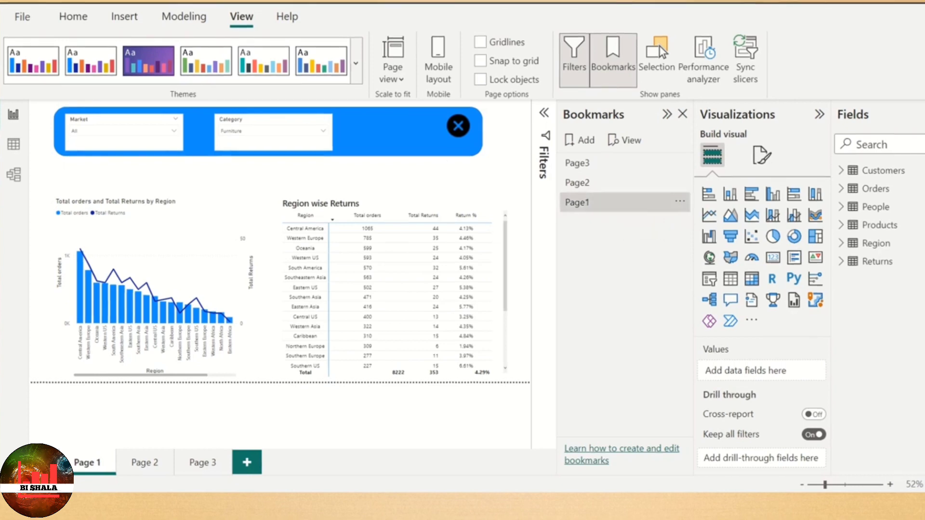
- Insert a bookmark navigator on the Page 2 report page and use its Page3 button to go to Page 3
{"action": "left_click", "coordinate": [148, 470]}
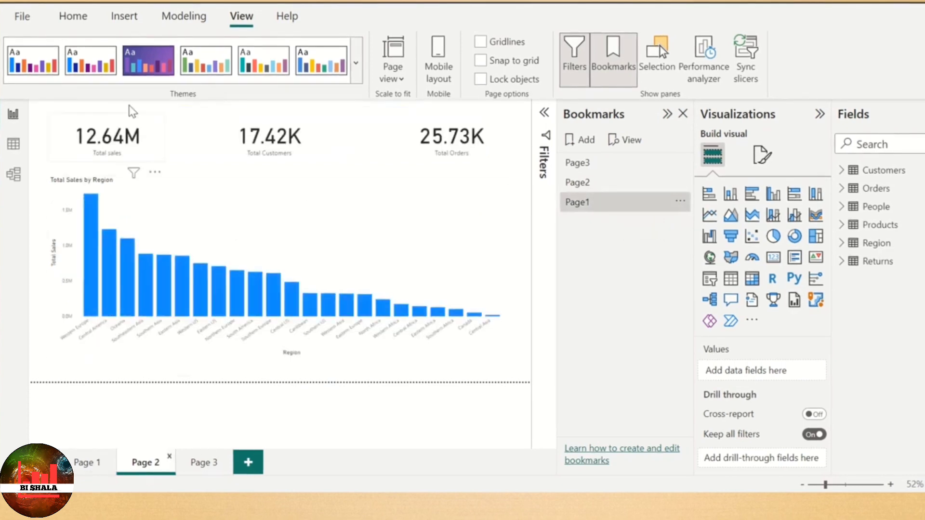
{"action": "left_click", "coordinate": [128, 18]}
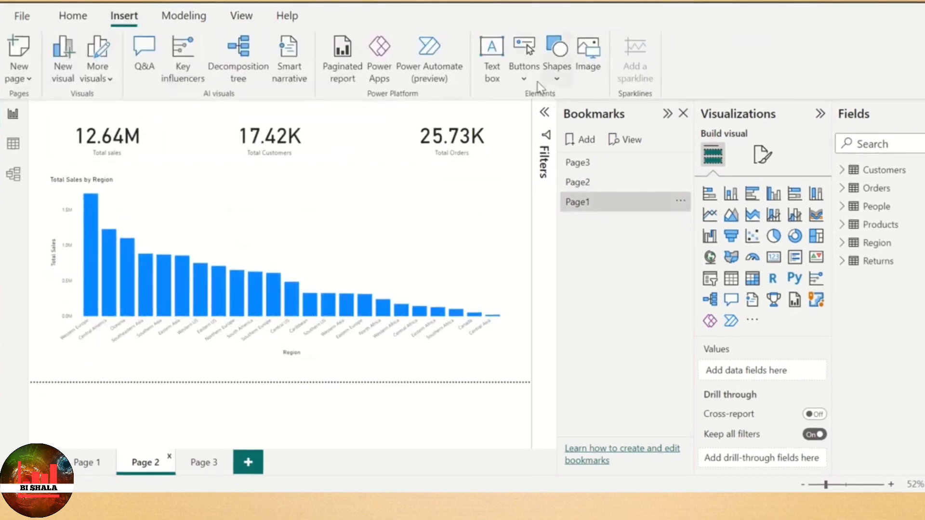
{"action": "left_click", "coordinate": [524, 77]}
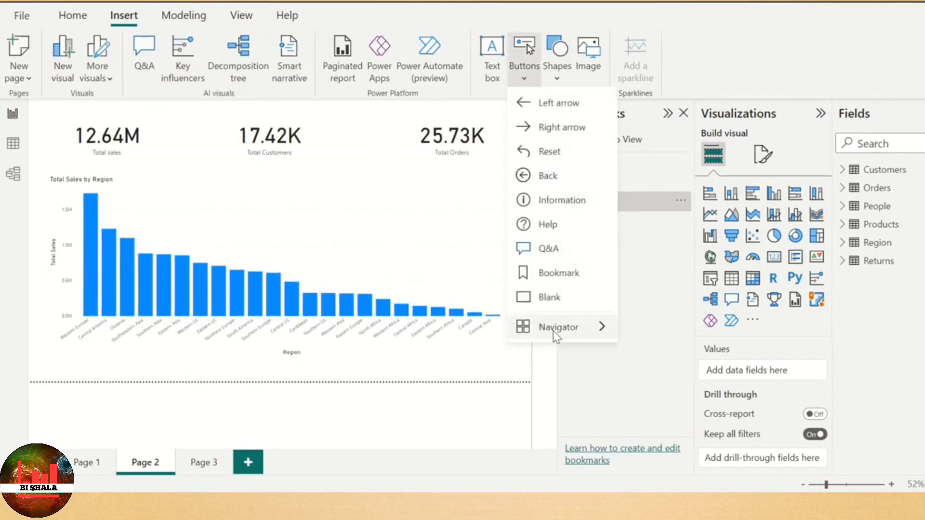
{"action": "mouse_move", "coordinate": [553, 330]}
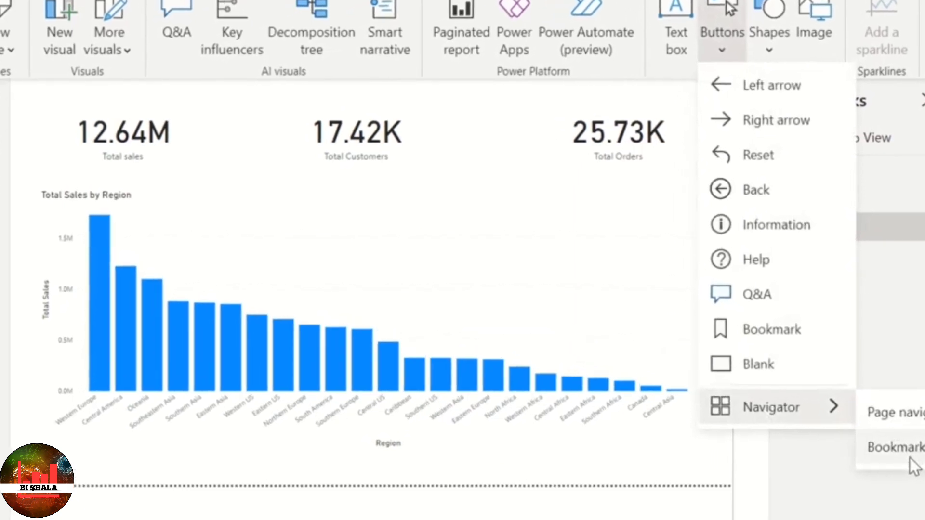
{"action": "left_click", "coordinate": [856, 434]}
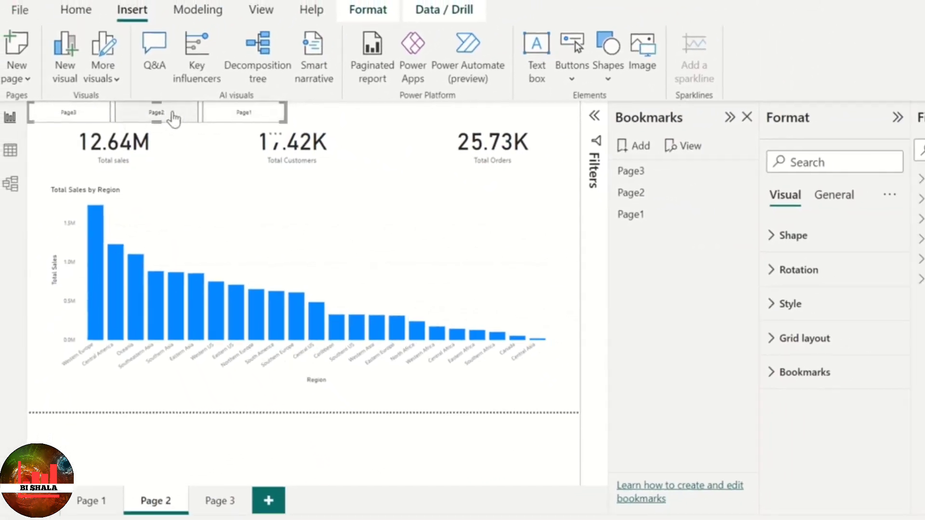
{"action": "left_click", "coordinate": [79, 124], "text": "ctrl"}
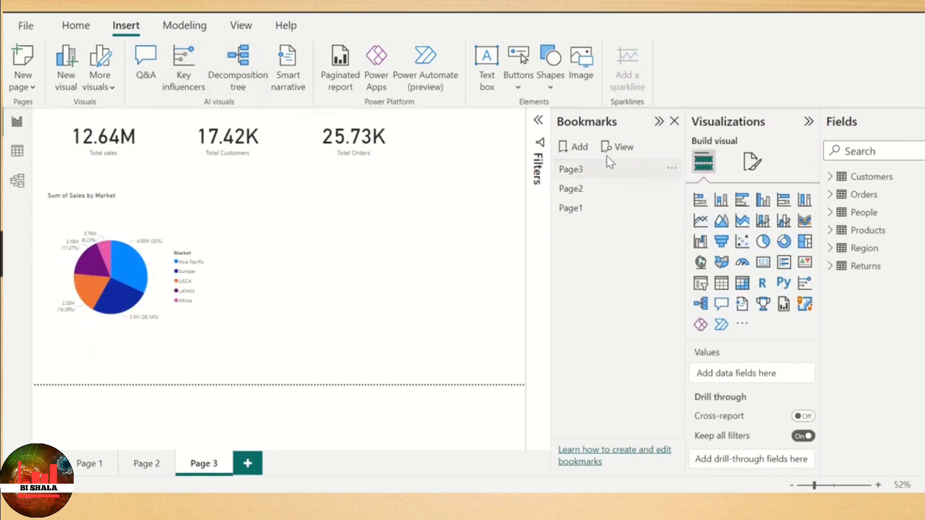
- Insert a bookmark navigator on the Page 3 report page and use its Page2 button to go to Page 2
{"action": "left_click", "coordinate": [518, 89]}
{"action": "mouse_move", "coordinate": [553, 334]}
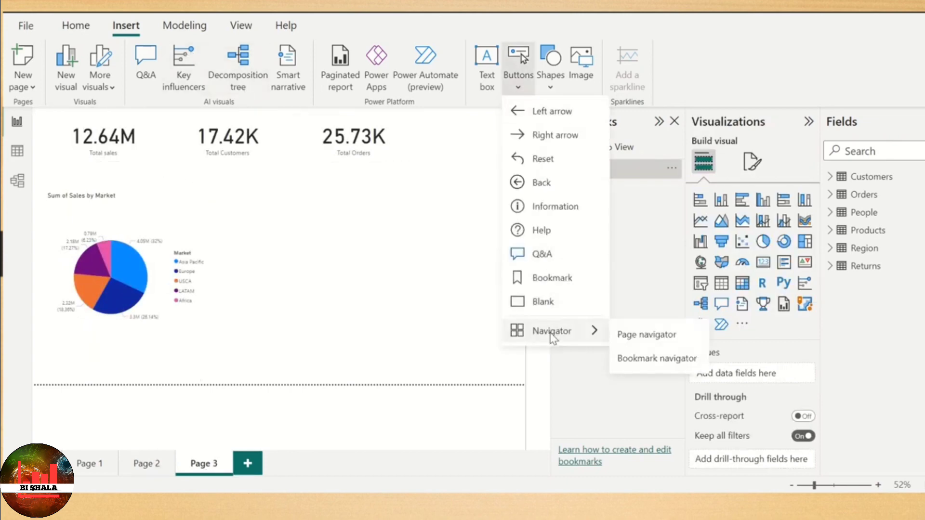
{"action": "left_click", "coordinate": [651, 363]}
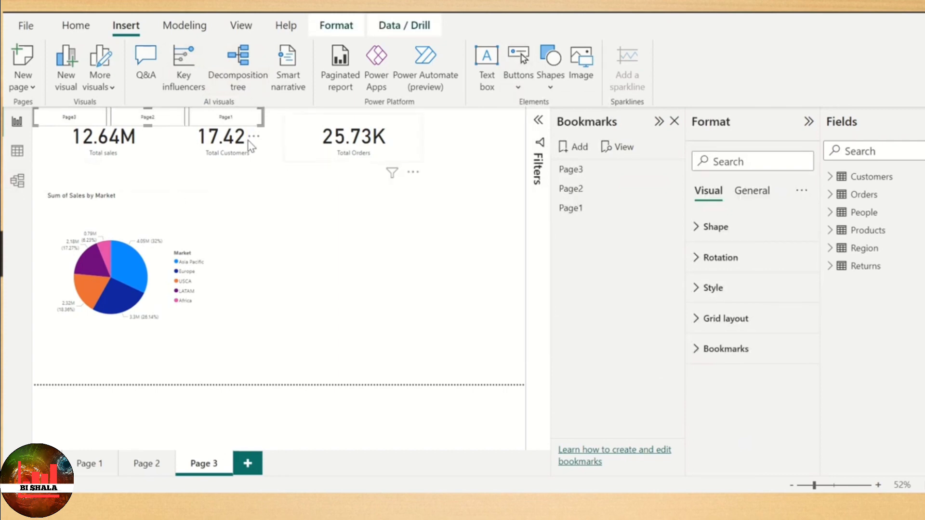
{"action": "left_click", "coordinate": [164, 120], "text": "ctrl"}
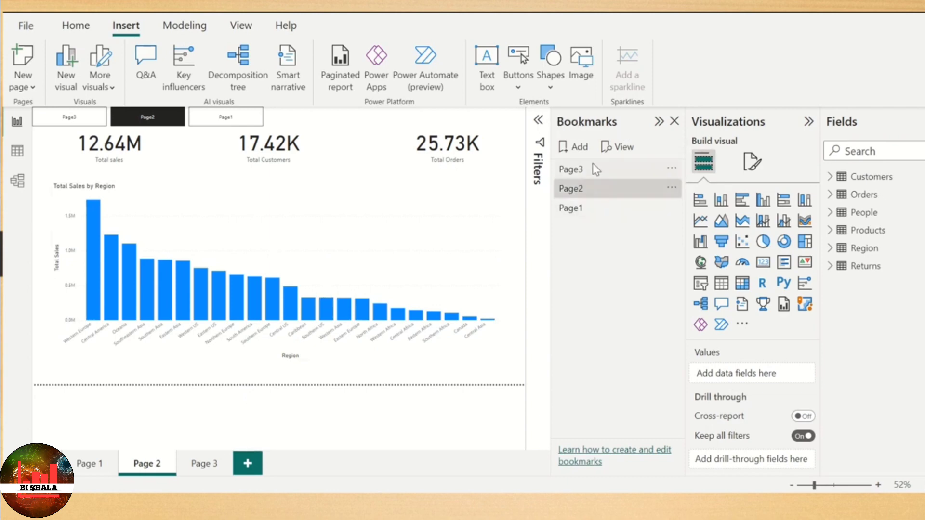
{"action": "left_click", "coordinate": [519, 88]}
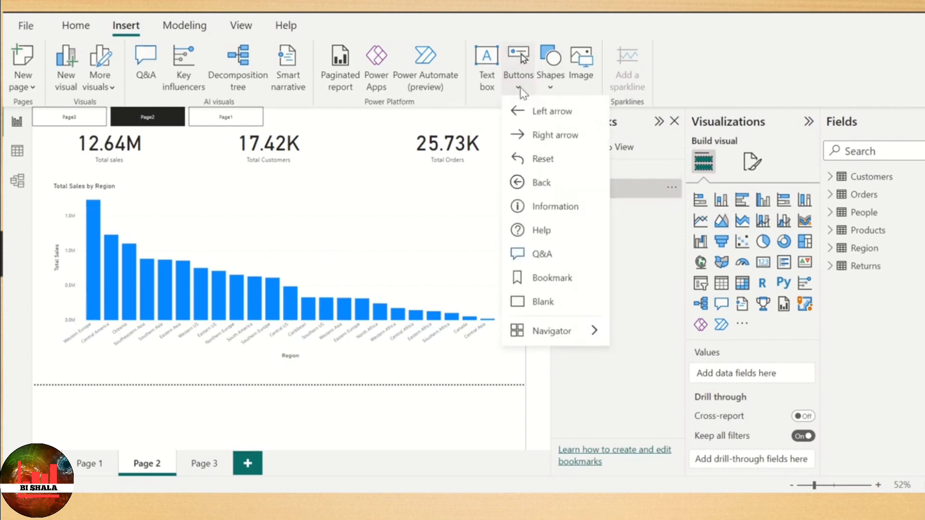
{"action": "mouse_move", "coordinate": [553, 334]}
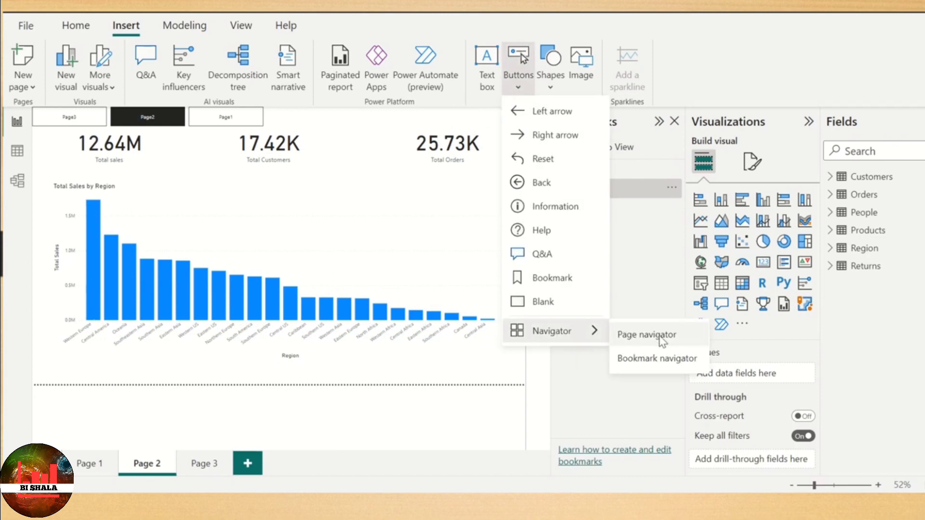
{"action": "left_click", "coordinate": [643, 248]}
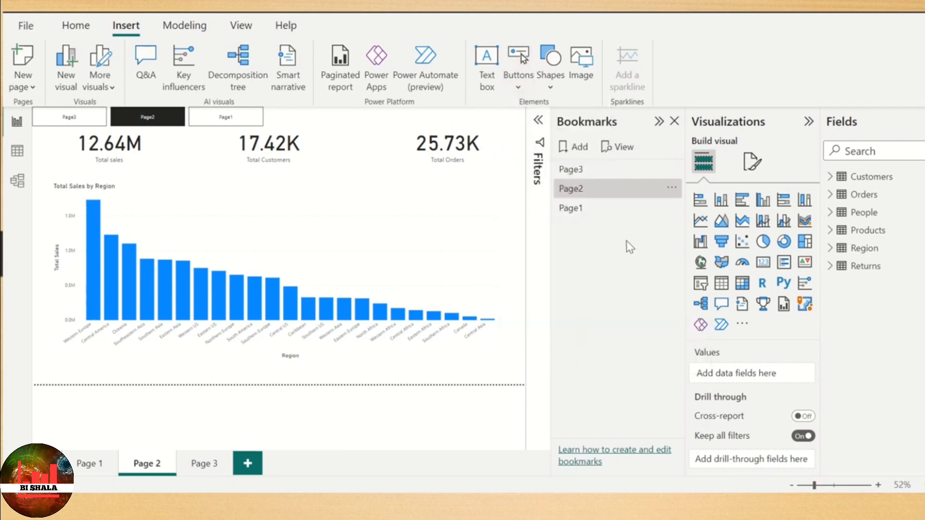
- Apply the Page3, Page2 and Page1 bookmarks in turn to check the page each one opens
{"action": "left_click", "coordinate": [573, 170]}
{"action": "left_click", "coordinate": [585, 190]}
{"action": "left_click", "coordinate": [584, 210]}
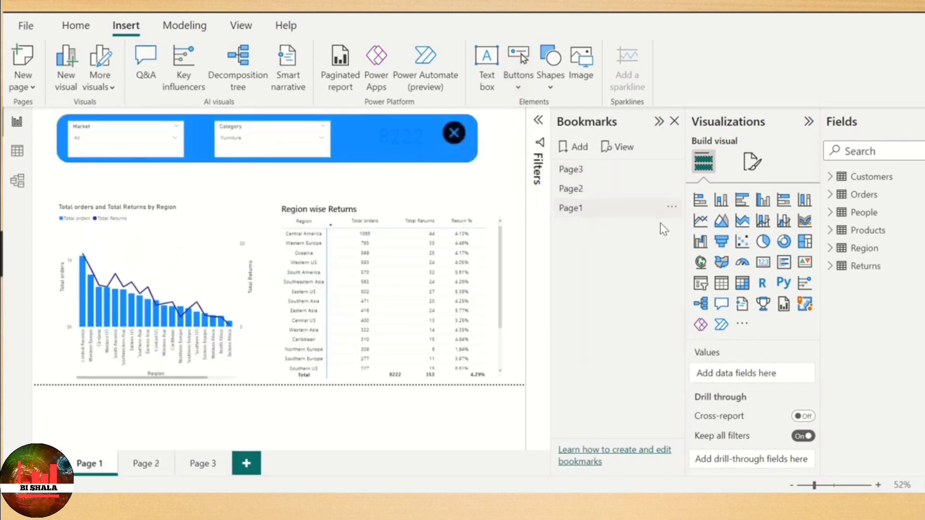
- Delete the Page1 and Page2 bookmarks from the report
{"action": "left_click", "coordinate": [671, 207]}
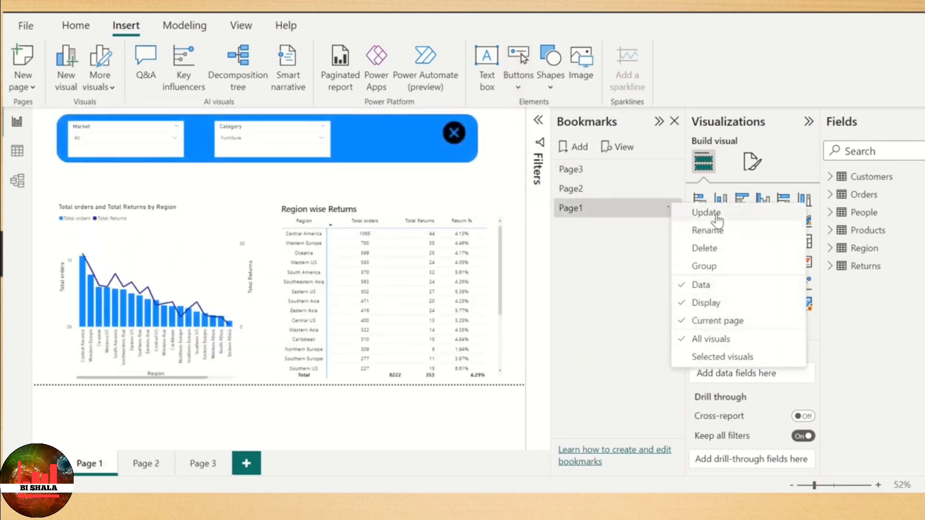
{"action": "left_click", "coordinate": [707, 248]}
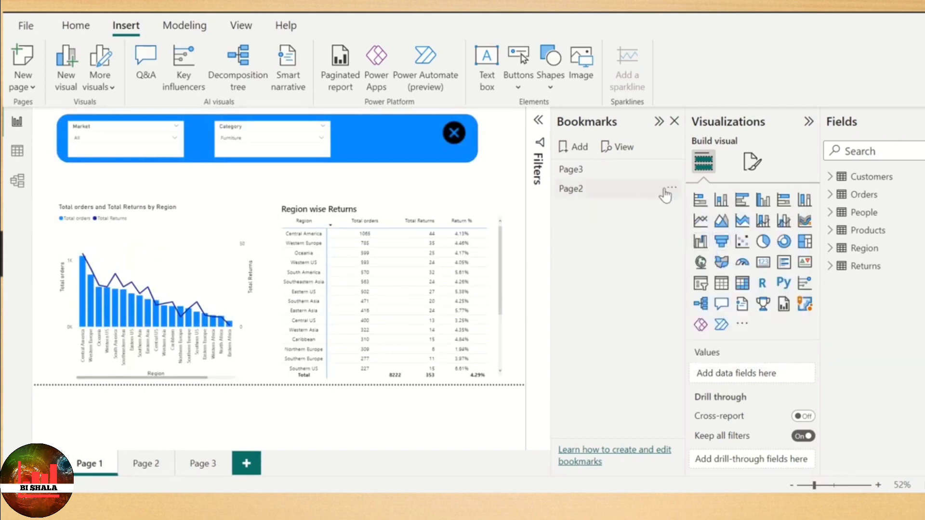
{"action": "left_click", "coordinate": [670, 189]}
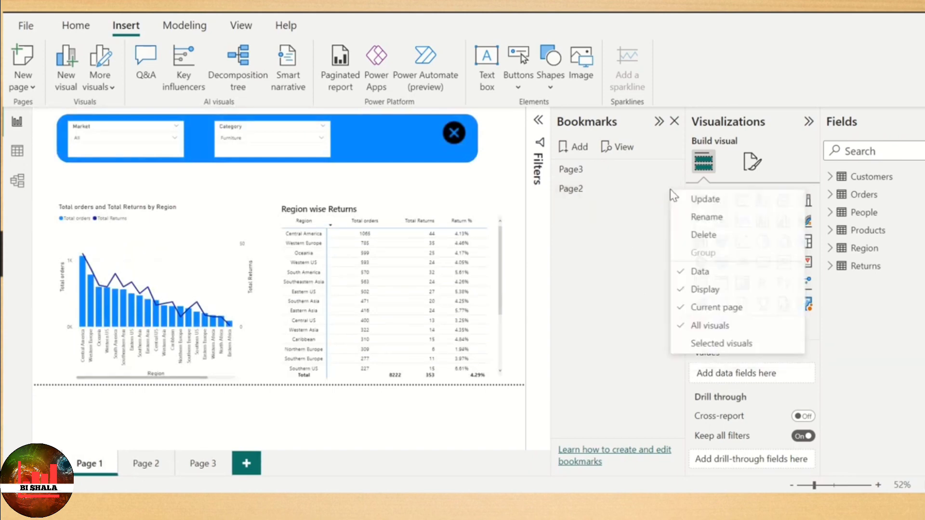
{"action": "left_click", "coordinate": [734, 238]}
- Remove the bookmark navigator from the Page 2 report page and delete the remaining Page3 bookmark
{"action": "left_click", "coordinate": [146, 463]}
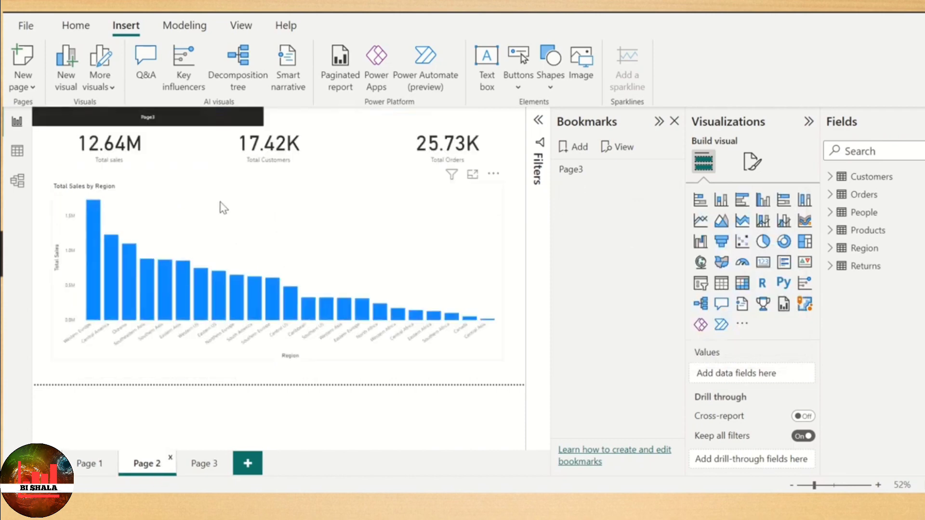
{"action": "left_click", "coordinate": [243, 119]}
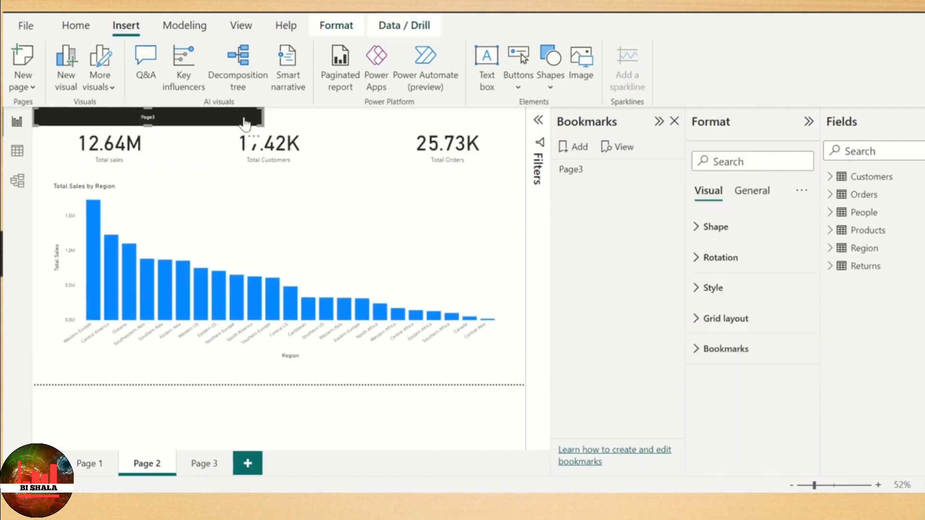
{"action": "right_click", "coordinate": [251, 141]}
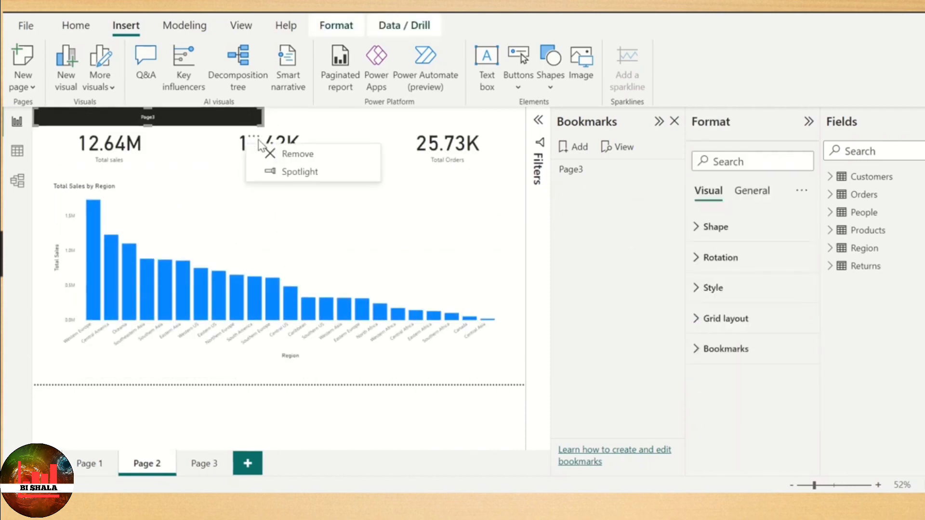
{"action": "left_click", "coordinate": [299, 155]}
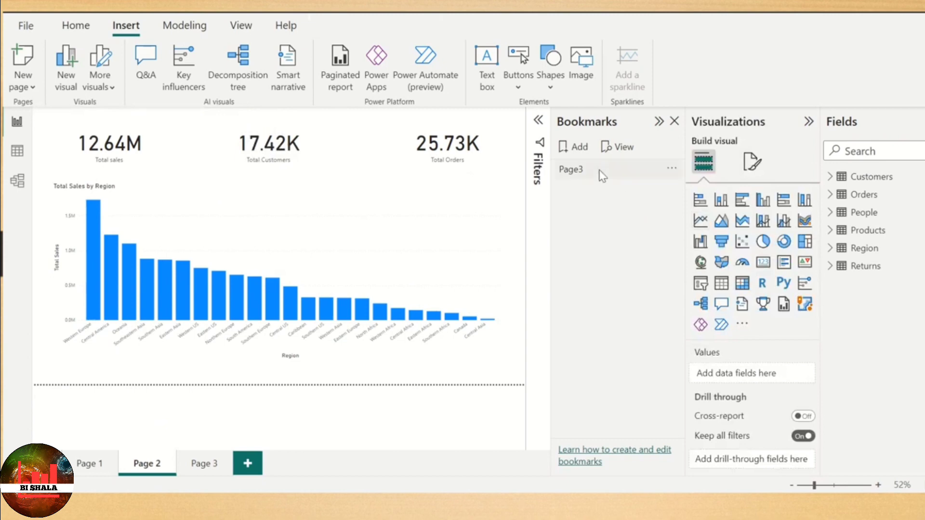
{"action": "left_click", "coordinate": [670, 170]}
{"action": "left_click", "coordinate": [707, 215]}
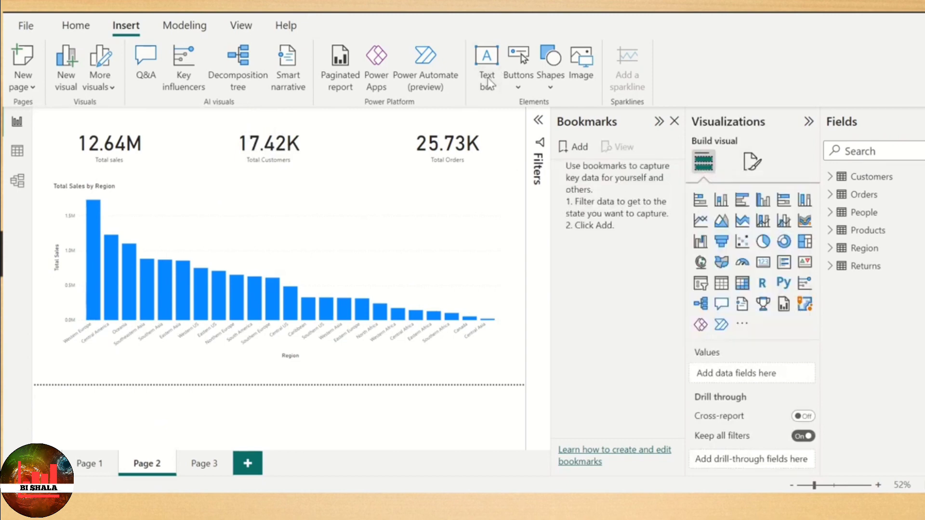
- Insert a page navigator on the Page 2 report page and use its Page 3 button to go to Page 3
{"action": "left_click", "coordinate": [519, 77]}
{"action": "mouse_move", "coordinate": [568, 333]}
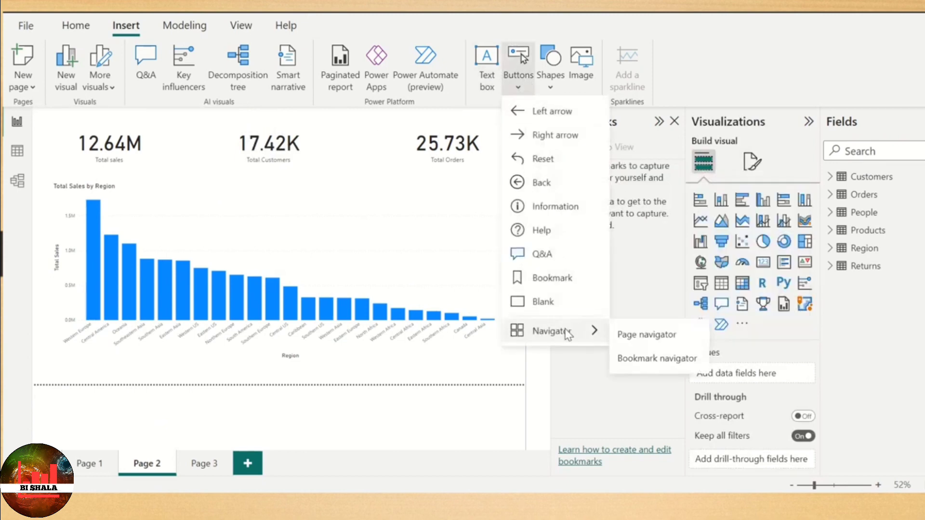
{"action": "left_click", "coordinate": [642, 336]}
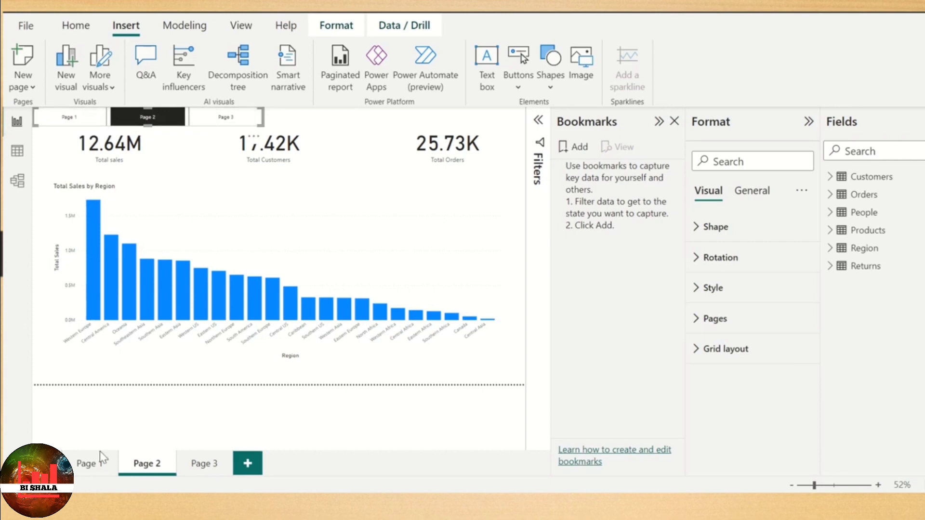
{"action": "left_click", "coordinate": [231, 127]}
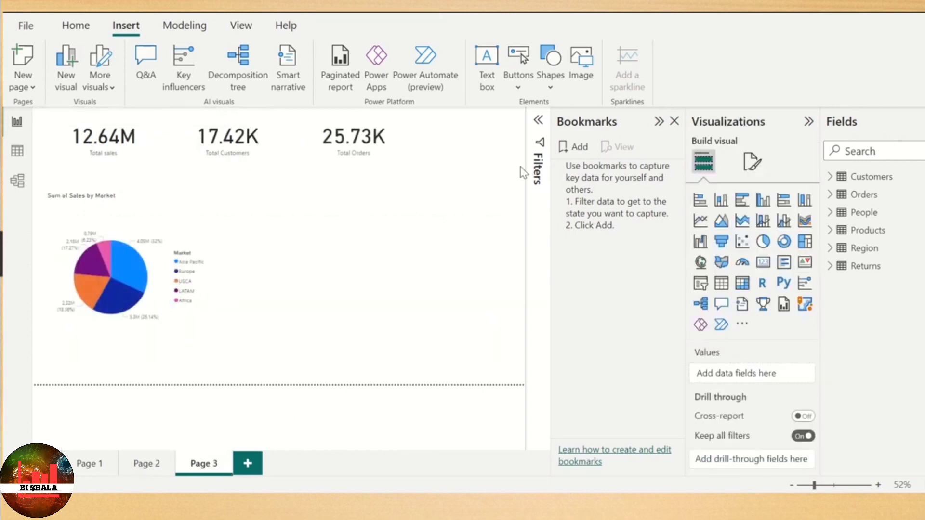
- Insert a page navigator on the Page 3 report page and use its Page 2 button to go to Page 2
{"action": "left_click", "coordinate": [519, 87]}
{"action": "mouse_move", "coordinate": [554, 331]}
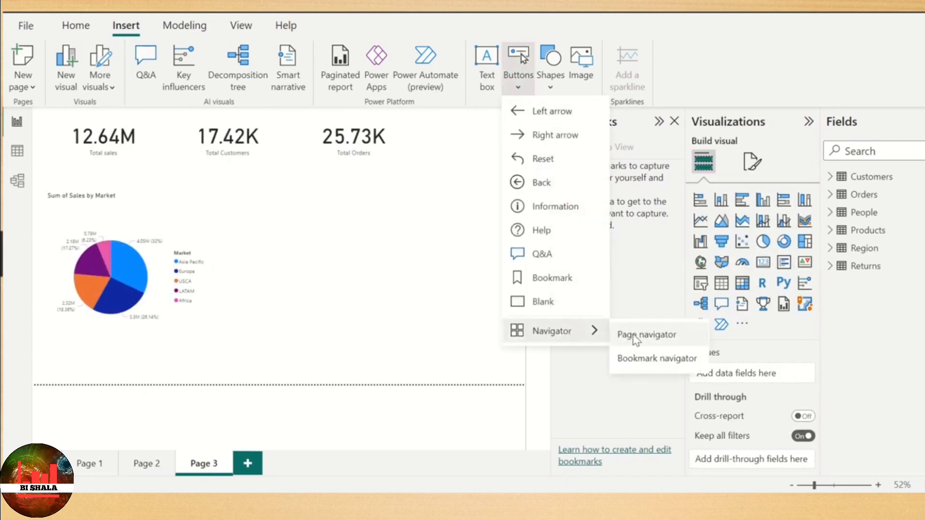
{"action": "left_click", "coordinate": [637, 337]}
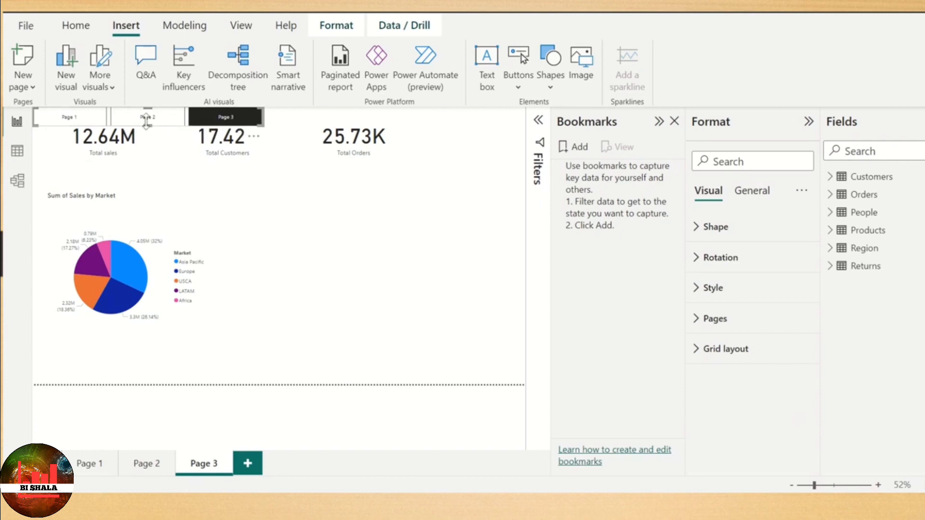
{"action": "left_click", "coordinate": [165, 125]}
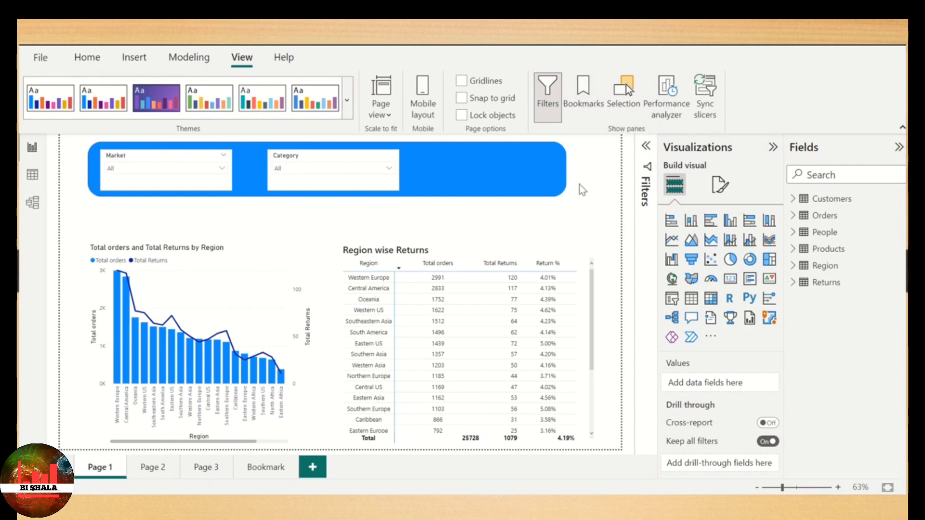
- Show the Bookmarks and Selection panes for Page 1 and collapse the Visualizations and Fields panes
{"action": "left_click", "coordinate": [585, 96]}
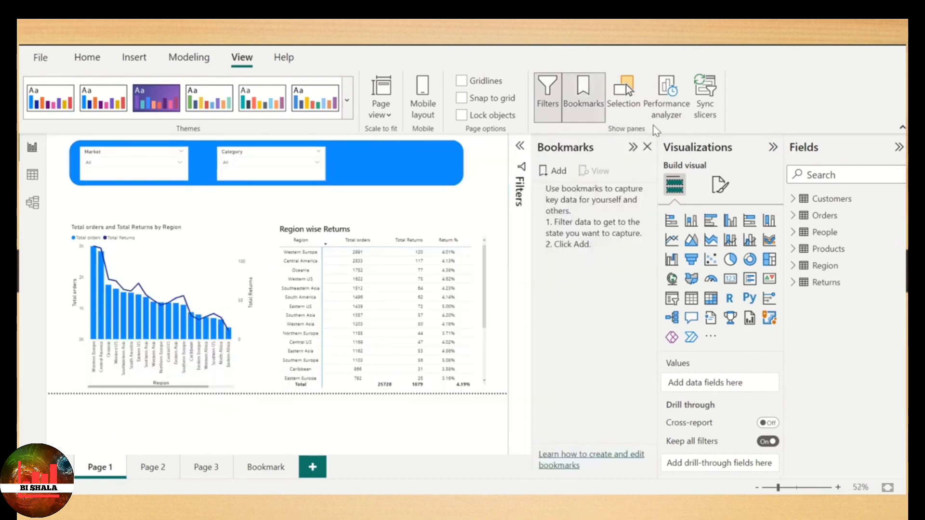
{"action": "left_click", "coordinate": [625, 94]}
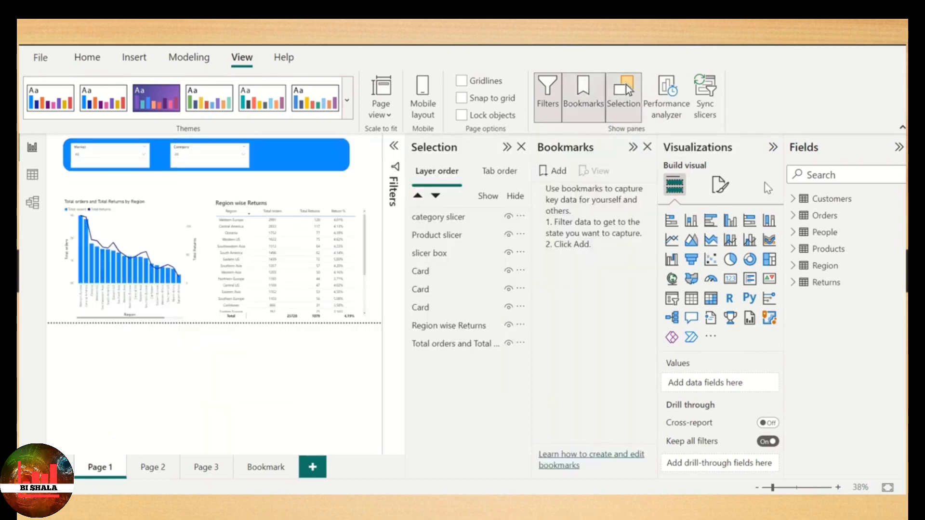
{"action": "left_click", "coordinate": [772, 147]}
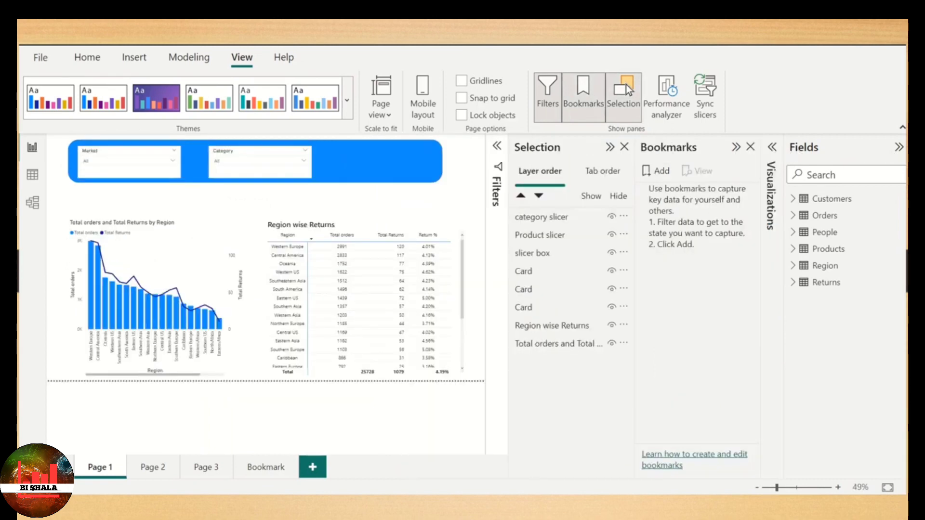
{"action": "left_click", "coordinate": [899, 147]}
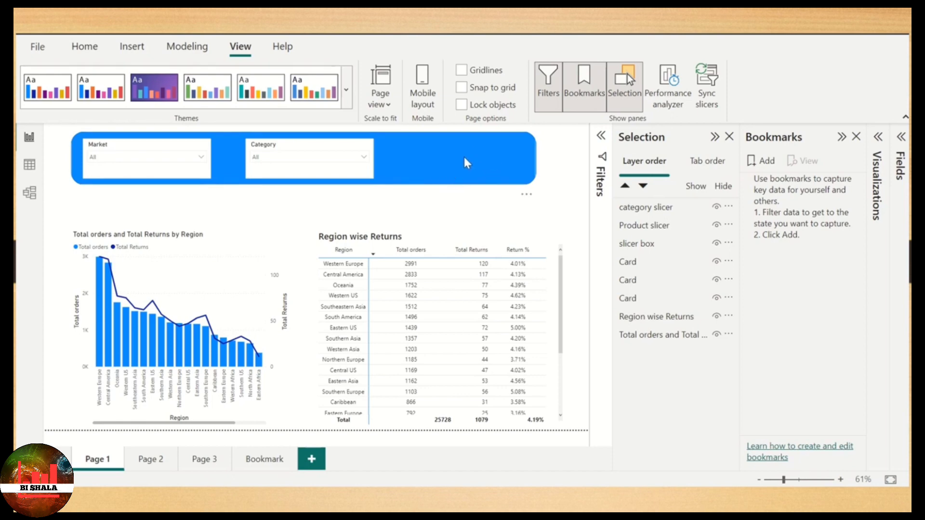
- Insert the icons8-funnel-30 image on Page 1, shrink it to icon size and place it just right of the blue slicer box
{"action": "left_click", "coordinate": [133, 48]}
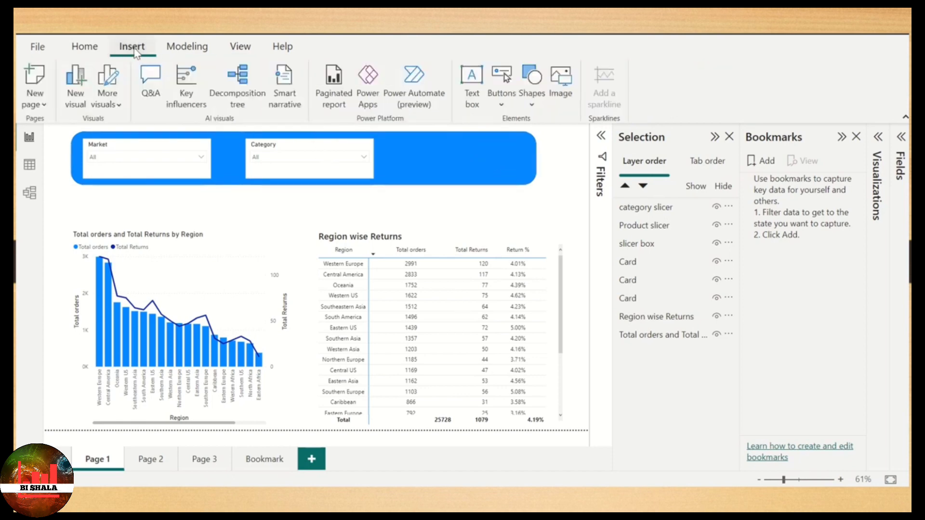
{"action": "left_click", "coordinate": [562, 80]}
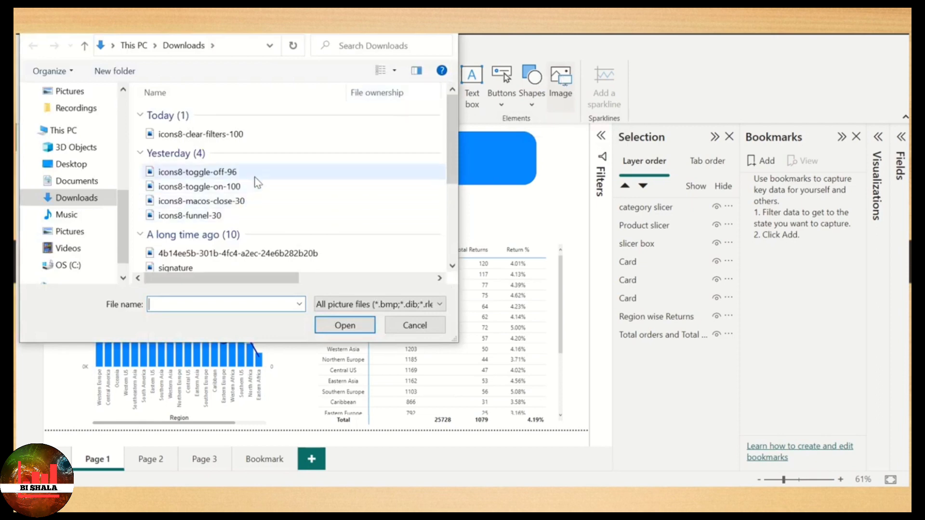
{"action": "left_click", "coordinate": [216, 217]}
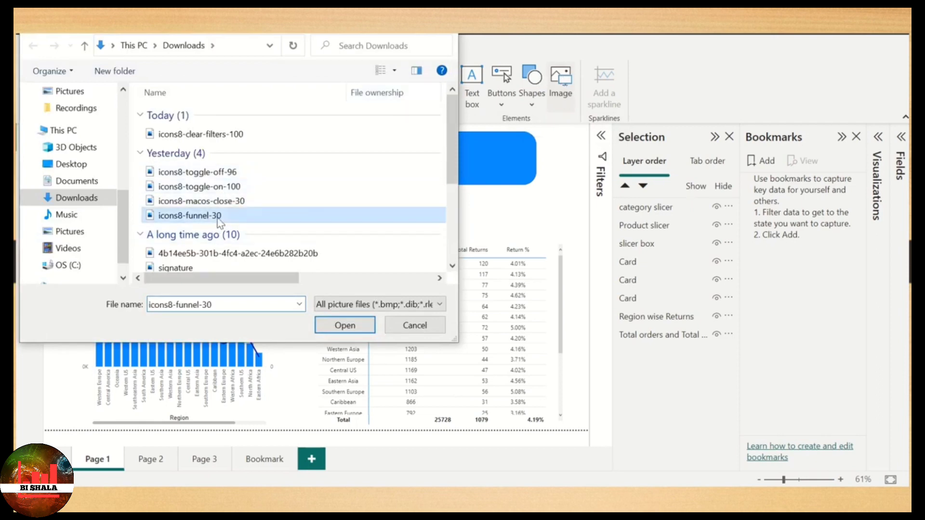
{"action": "left_click", "coordinate": [351, 330]}
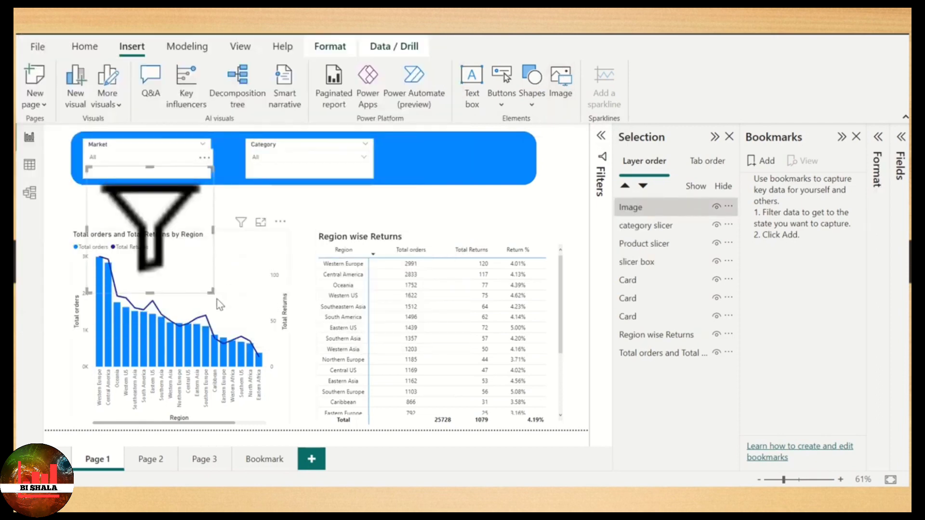
{"action": "left_click_drag", "start_coordinate": [212, 292], "coordinate": [557, 143]}
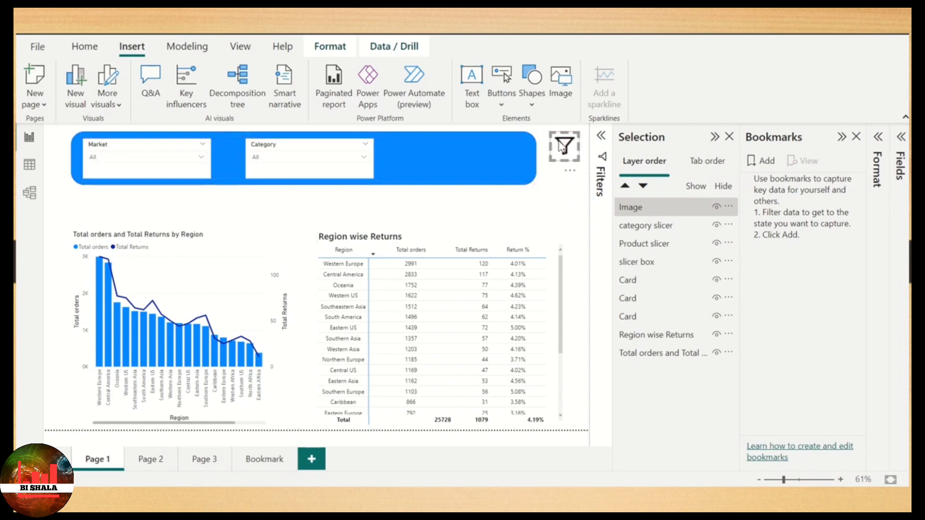
- Insert the icons8-macos-close-30 image at icon size inside the right end of the blue slicer box, and adjust the funnel icon beside it
{"action": "left_click", "coordinate": [568, 90]}
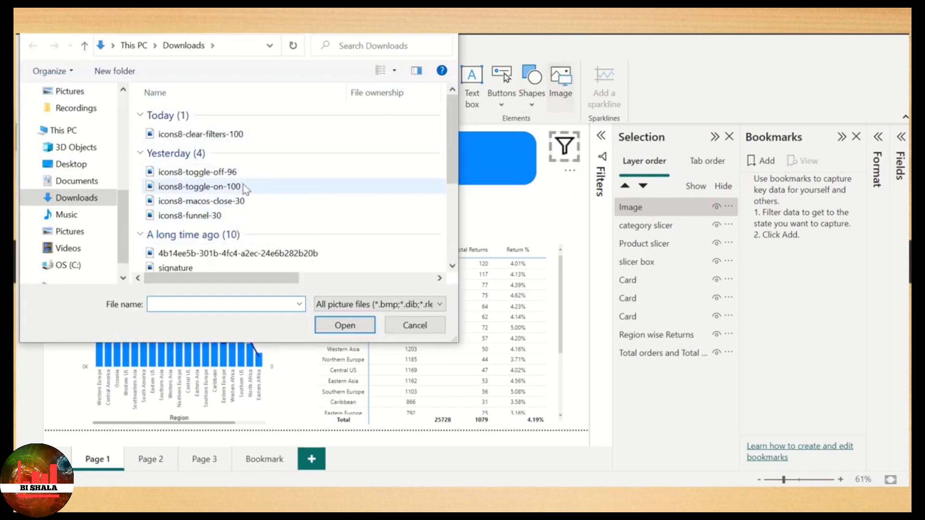
{"action": "left_click", "coordinate": [231, 201]}
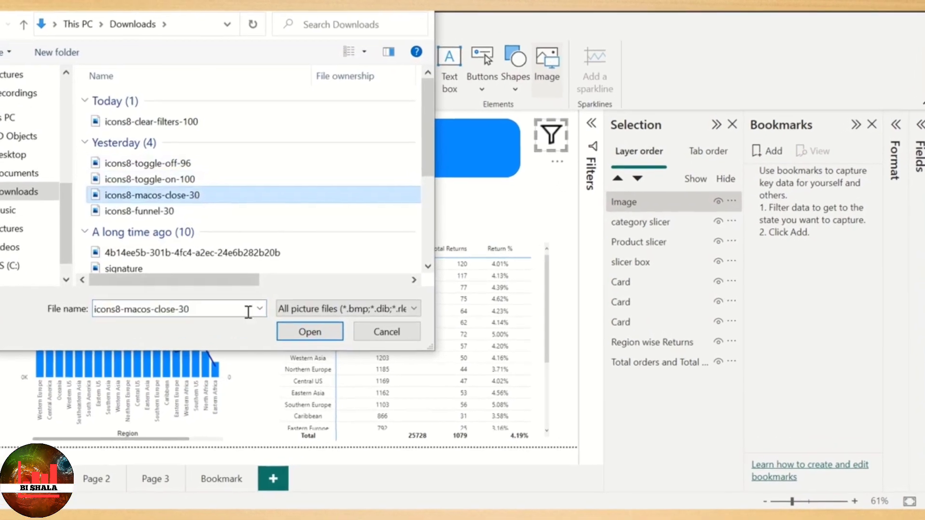
{"action": "left_click", "coordinate": [310, 332]}
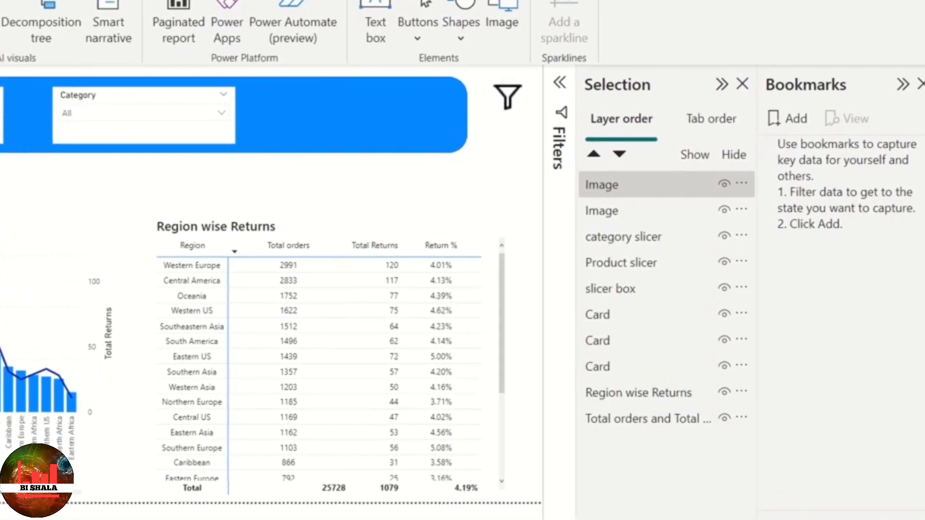
{"action": "left_click_drag", "start_coordinate": [1, 207], "coordinate": [412, 119]}
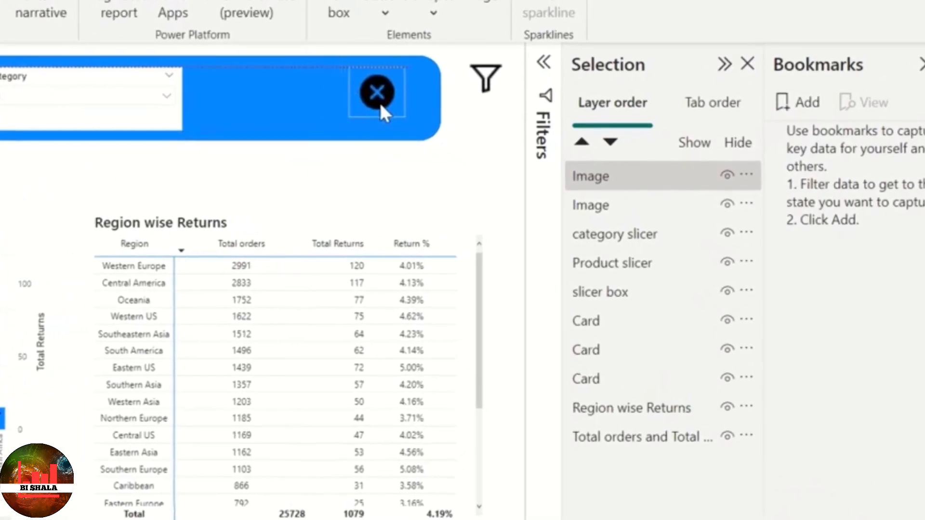
{"action": "left_click", "coordinate": [484, 79]}
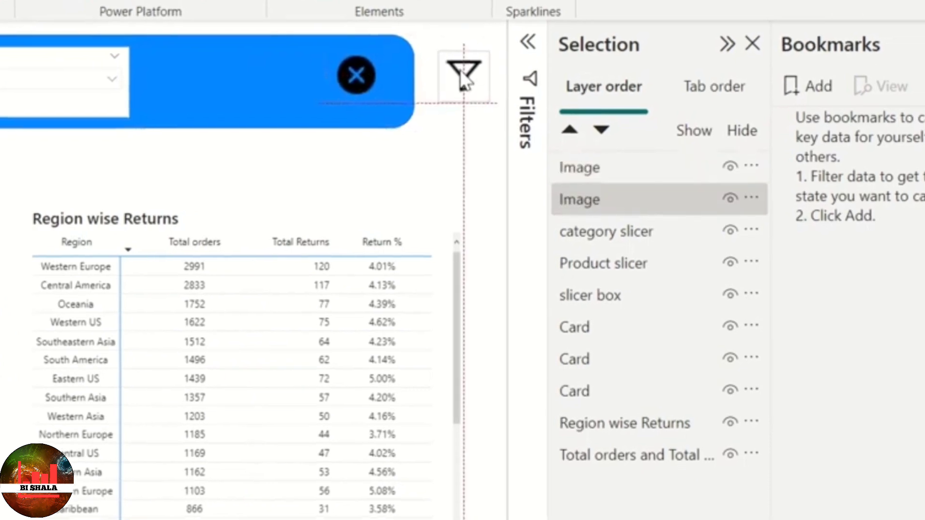
{"action": "left_click", "coordinate": [413, 182]}
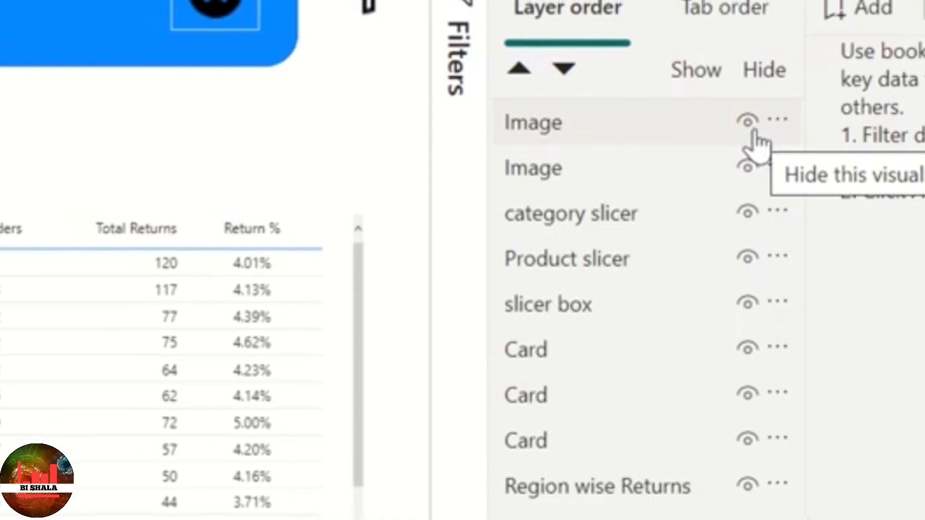
- Toggle the close icon's visibility to identify its layer and rename that layer Close button
{"action": "left_click", "coordinate": [752, 131]}
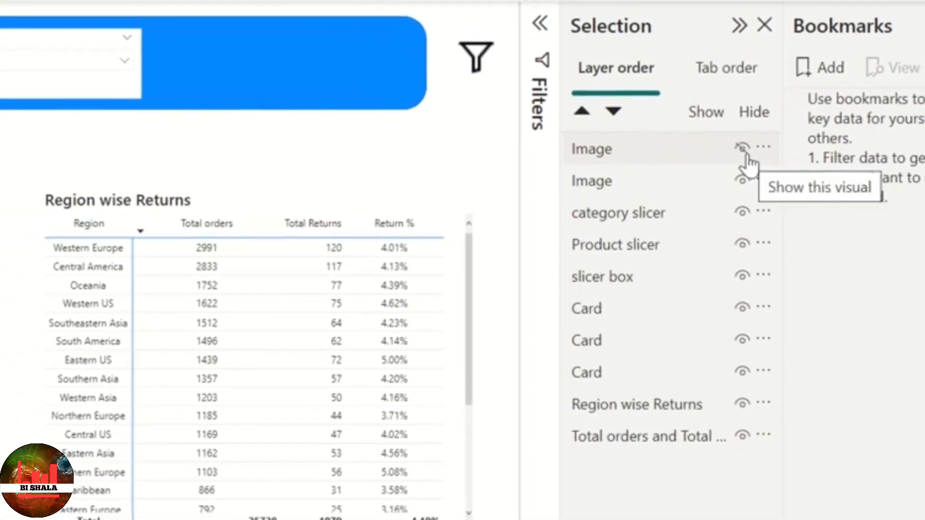
{"action": "left_click", "coordinate": [743, 152]}
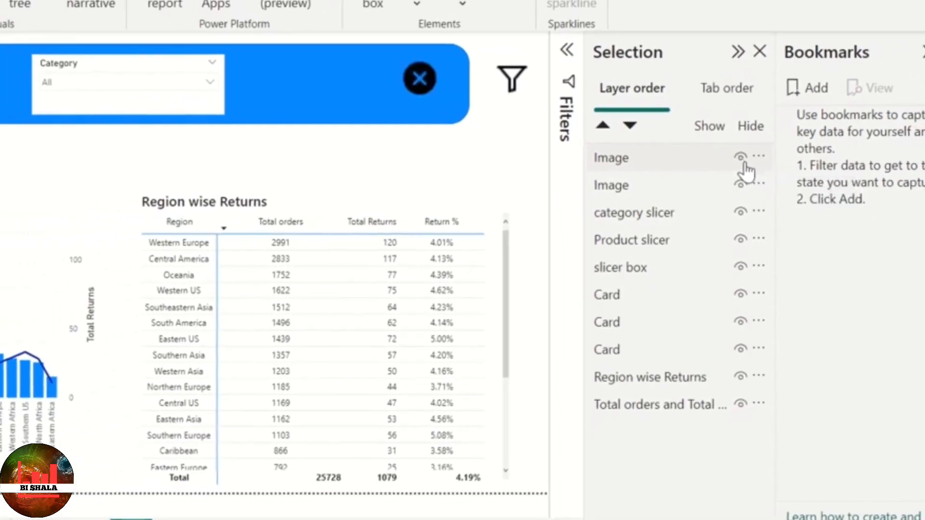
{"action": "double_click", "coordinate": [651, 167]}
{"action": "type", "text": "Close button"}
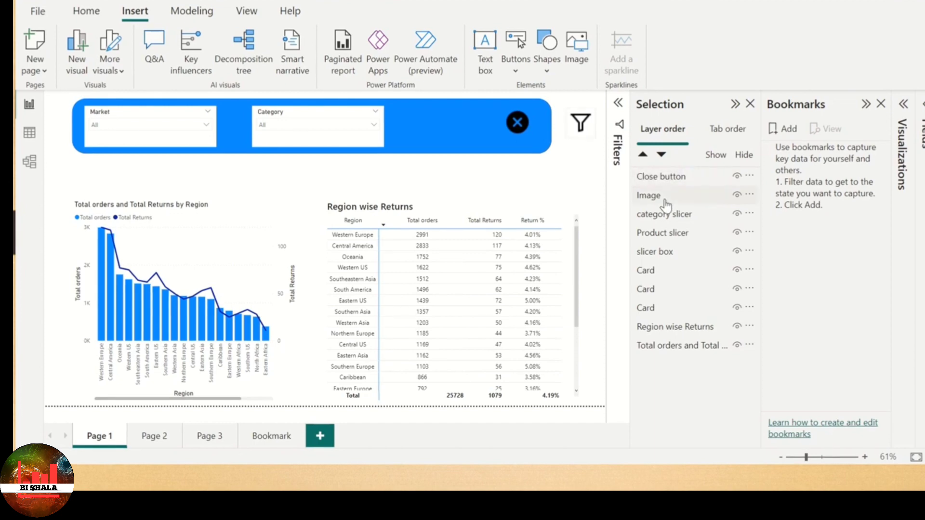
- Rename the funnel icon's layer as Funnel
{"action": "double_click", "coordinate": [667, 202]}
{"action": "type", "text": "F"}
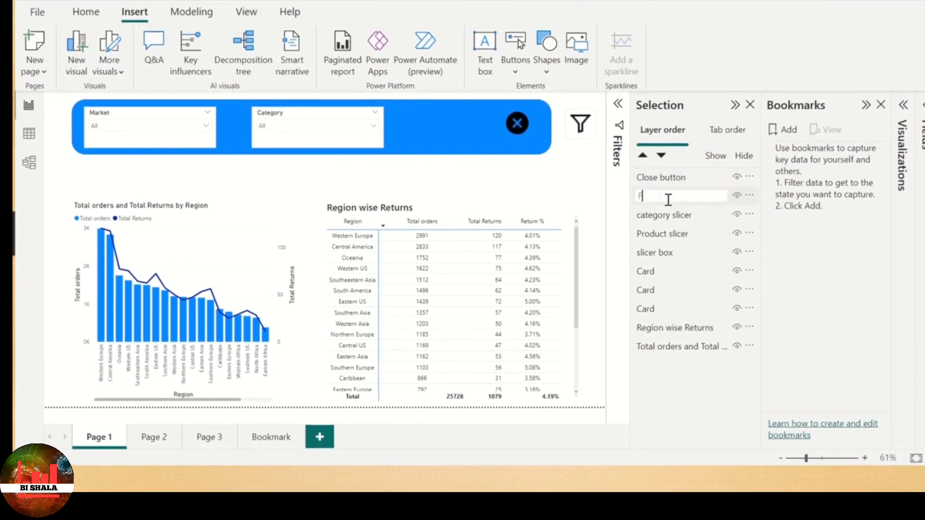
{"action": "type", "text": "unnel"}
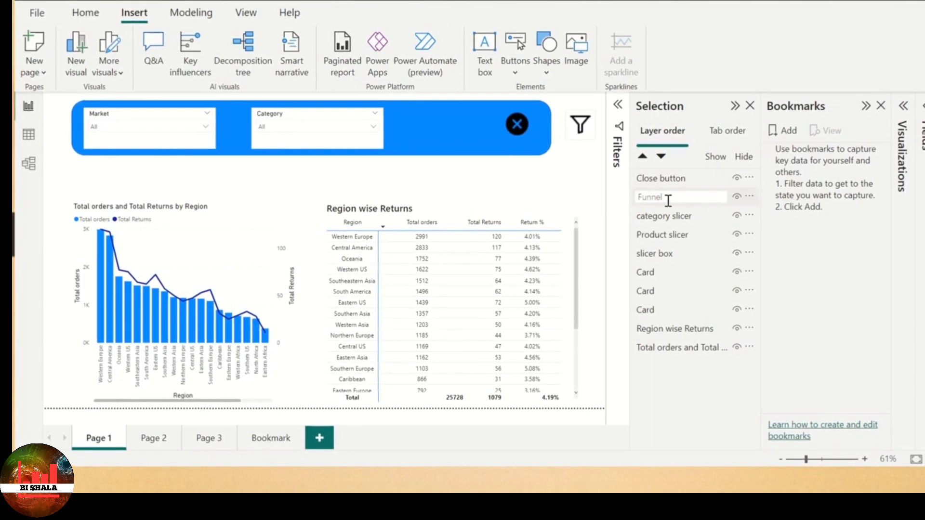
{"action": "key", "text": "Return"}
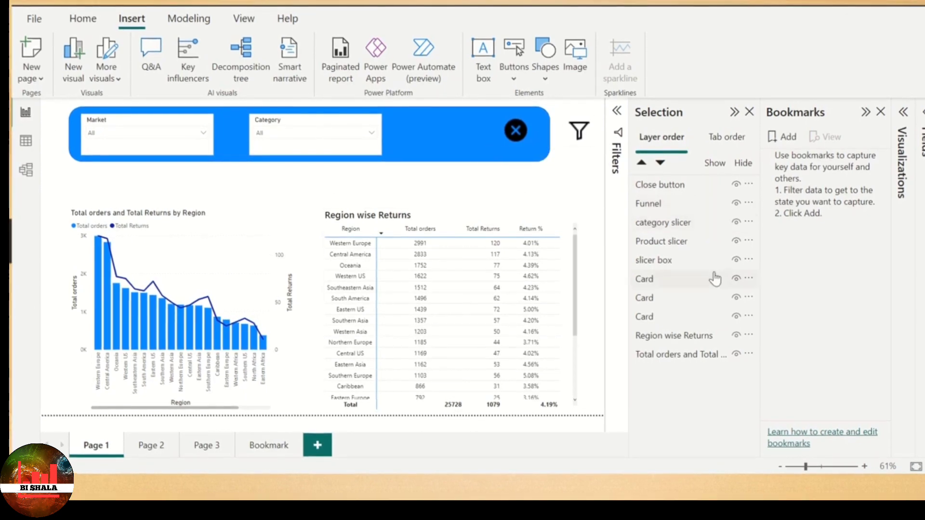
- Hide the category slicer, the Product slicer and the slicer box on Page 1
{"action": "left_click", "coordinate": [735, 224]}
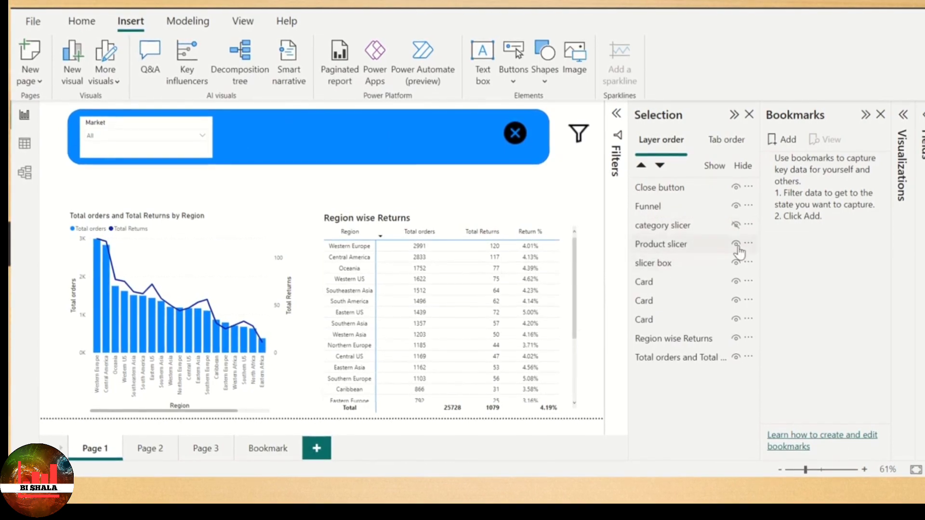
{"action": "left_click", "coordinate": [736, 245]}
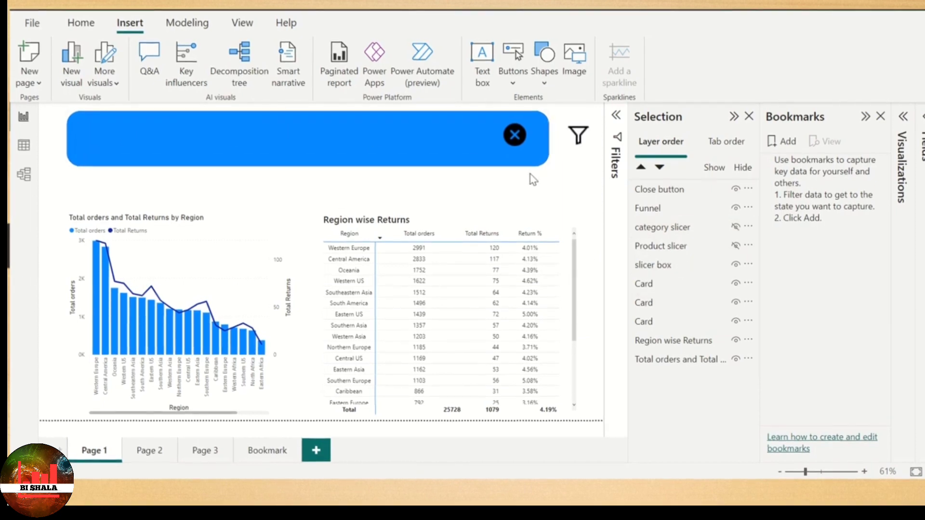
{"action": "left_click", "coordinate": [735, 266]}
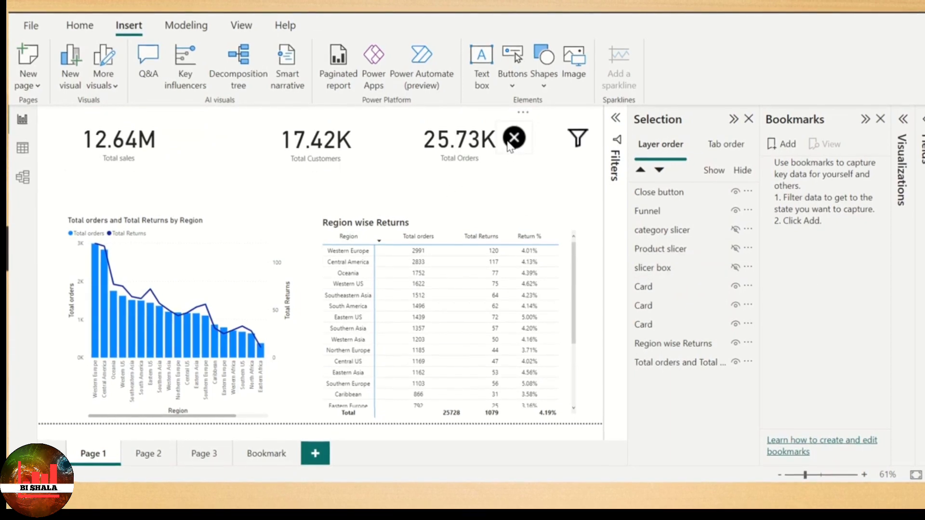
- Hide the Close button layer and add a bookmark of this page state named Closed panel
{"action": "right_click", "coordinate": [741, 196]}
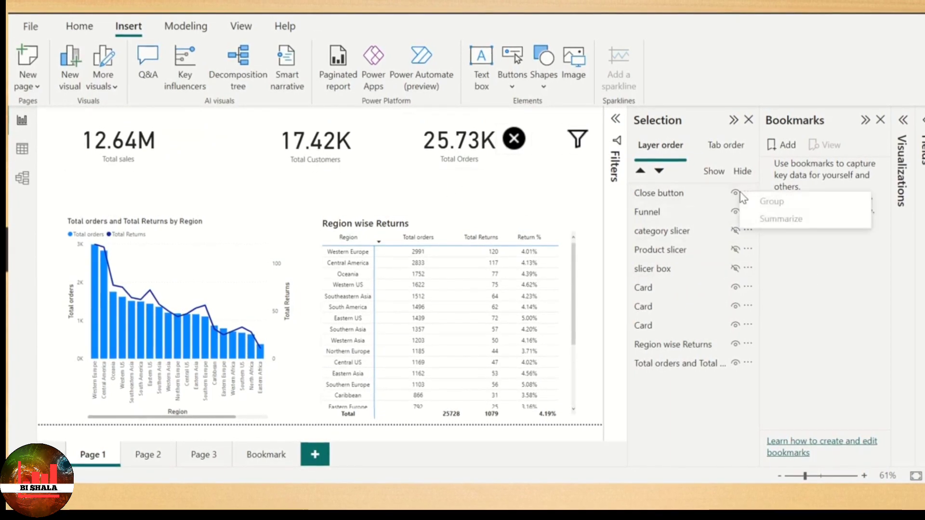
{"action": "left_click", "coordinate": [735, 194]}
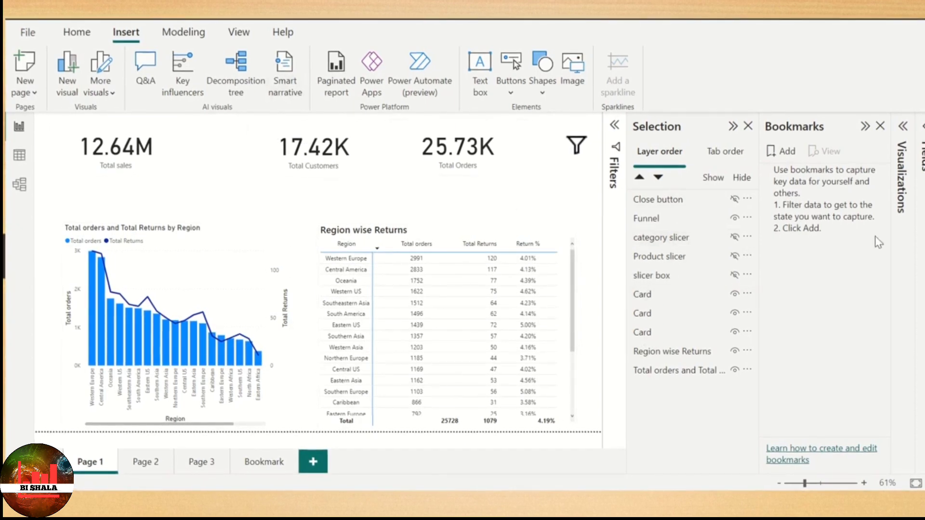
{"action": "left_click", "coordinate": [789, 154]}
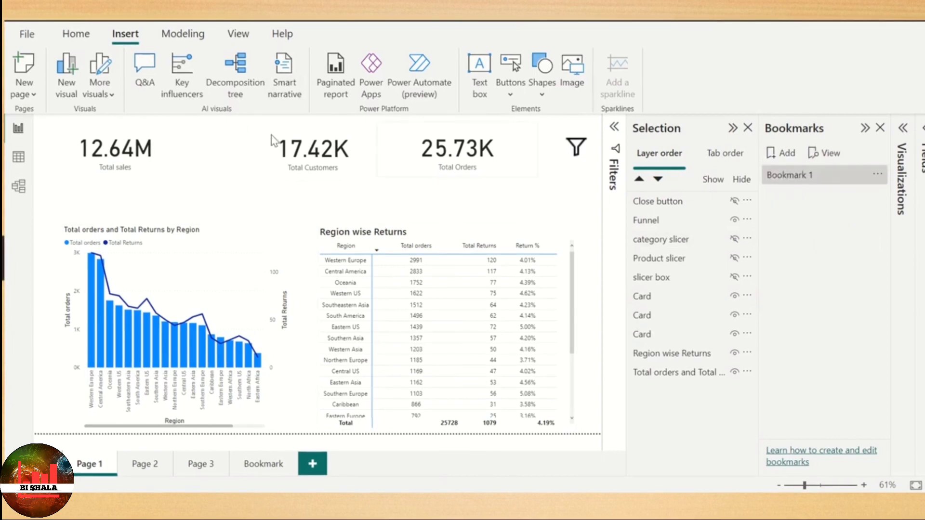
{"action": "double_click", "coordinate": [807, 175]}
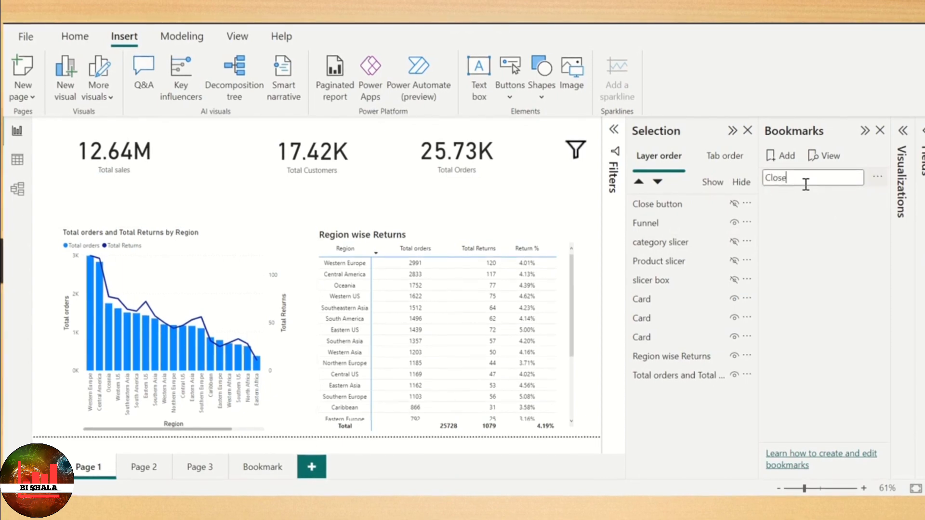
{"action": "type", "text": "Close"}
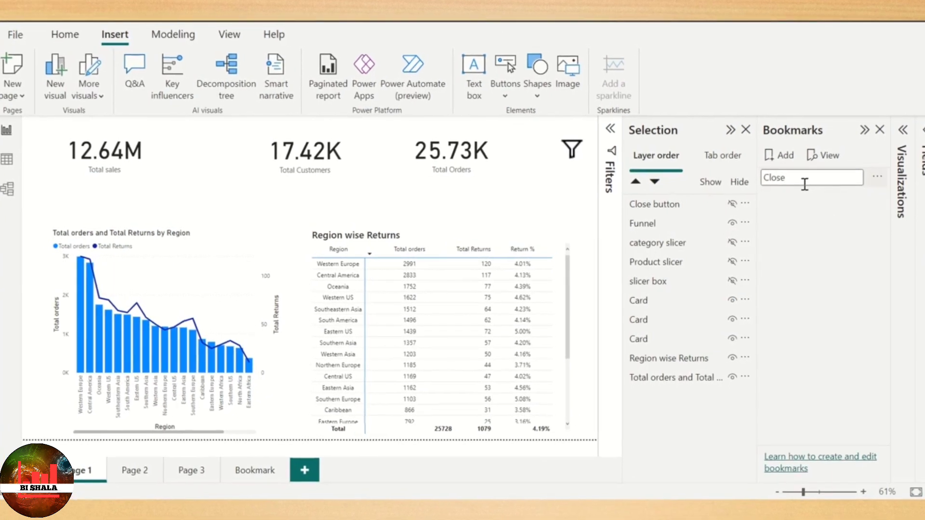
{"action": "type", "text": "d p"}
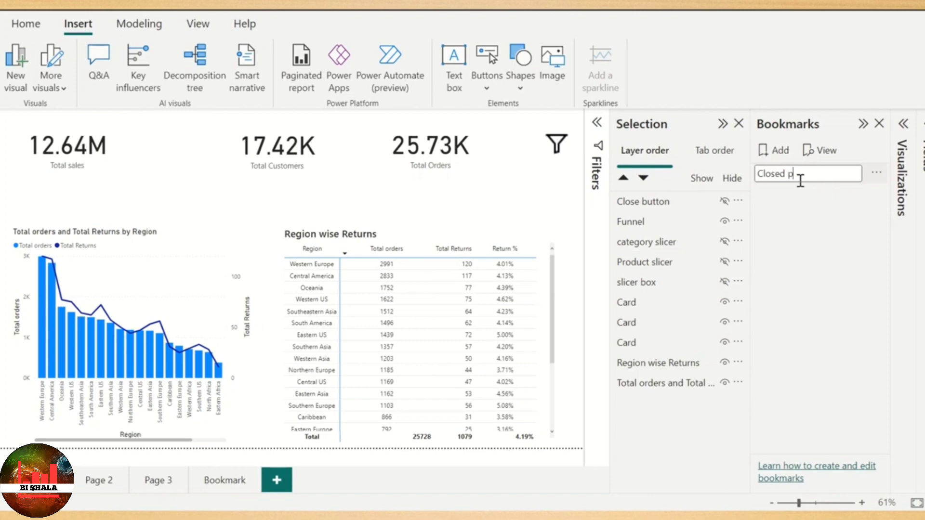
{"action": "type", "text": "anel"}
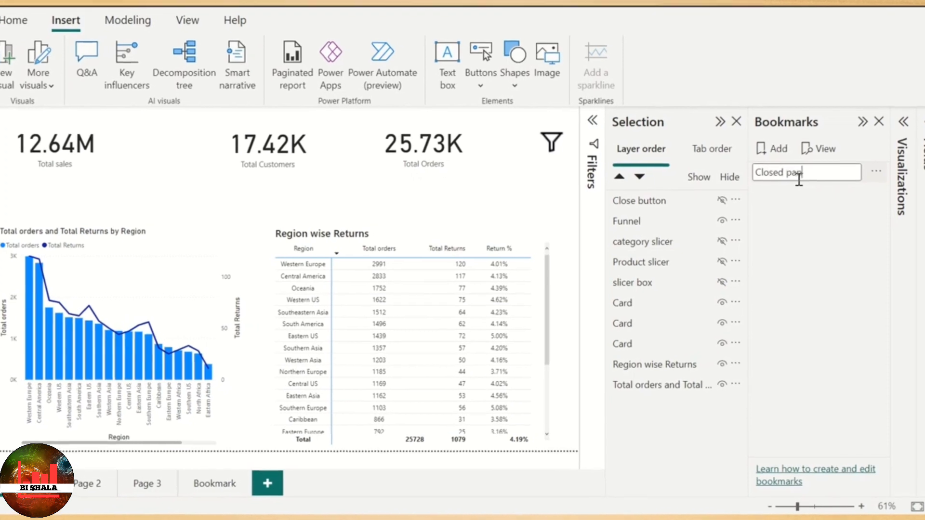
{"action": "key", "text": "Return"}
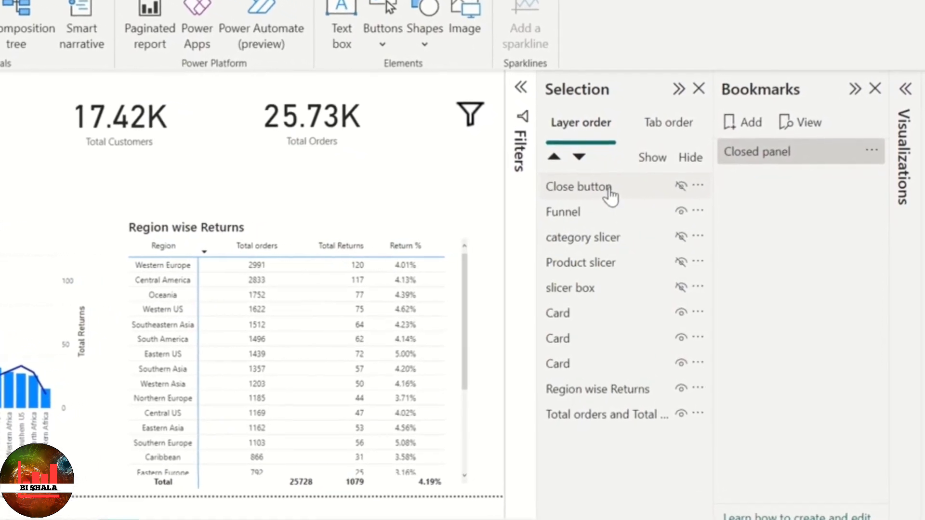
- Restrict the Closed panel bookmark to the Close button, Funnel, category slicer, Product slicer and slicer box layers, and update it
{"action": "left_click", "coordinate": [610, 191]}
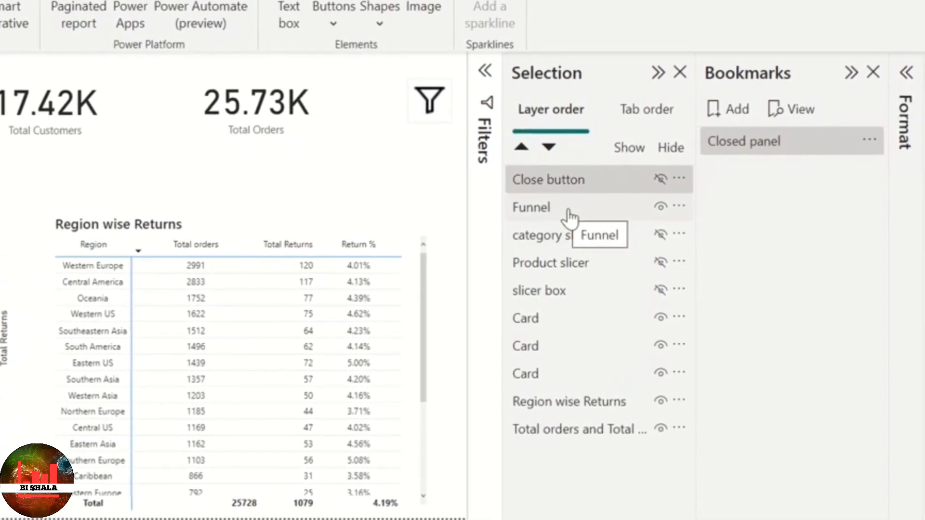
{"action": "left_click", "coordinate": [558, 212], "text": "ctrl"}
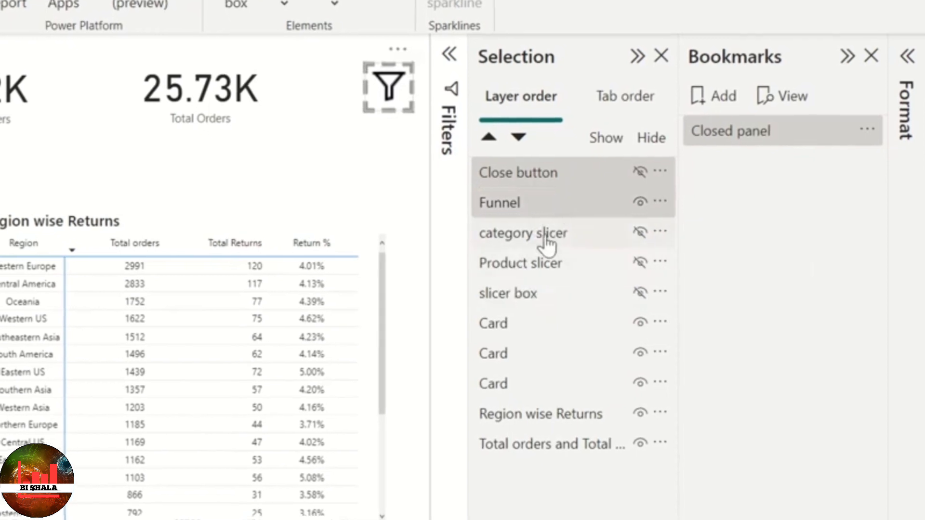
{"action": "left_click", "coordinate": [545, 235], "text": "ctrl"}
{"action": "left_click", "coordinate": [535, 265], "text": "ctrl"}
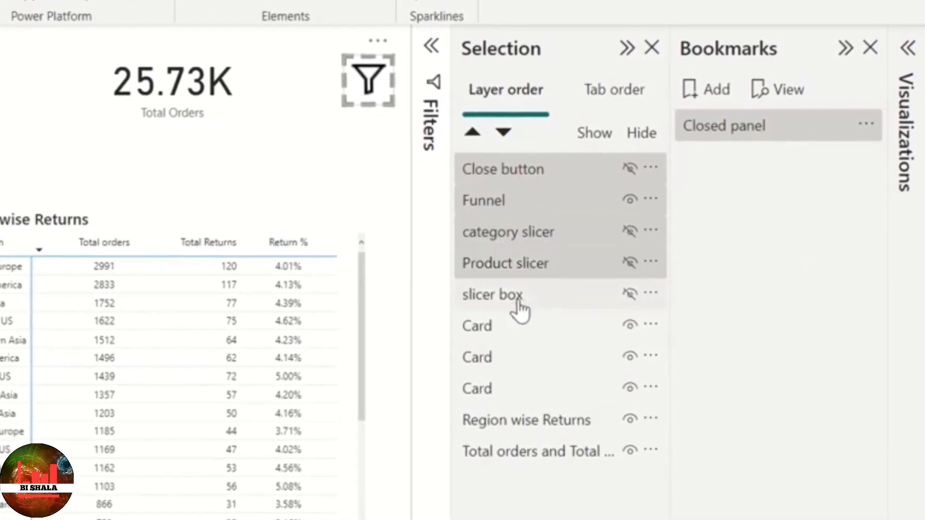
{"action": "left_click", "coordinate": [521, 296], "text": "ctrl"}
{"action": "left_click", "coordinate": [600, 173], "text": "ctrl"}
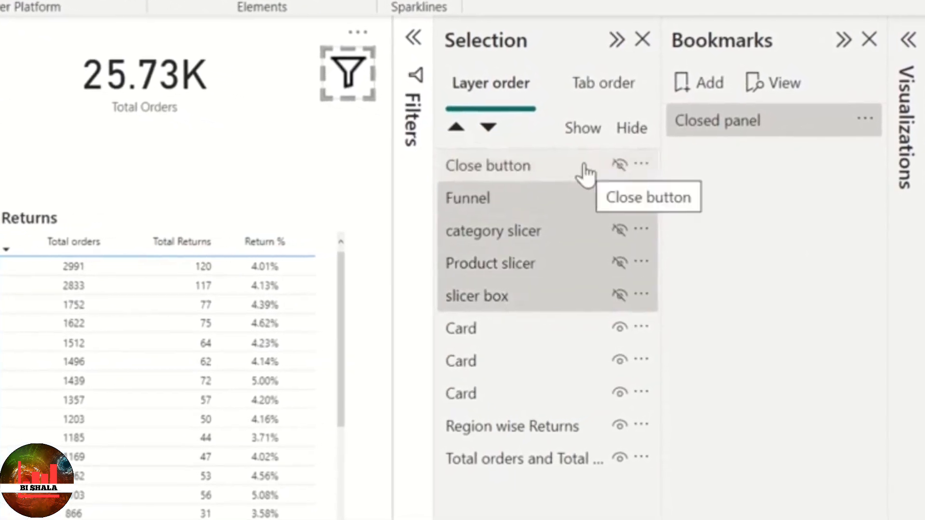
{"action": "left_click", "coordinate": [585, 173], "text": "ctrl"}
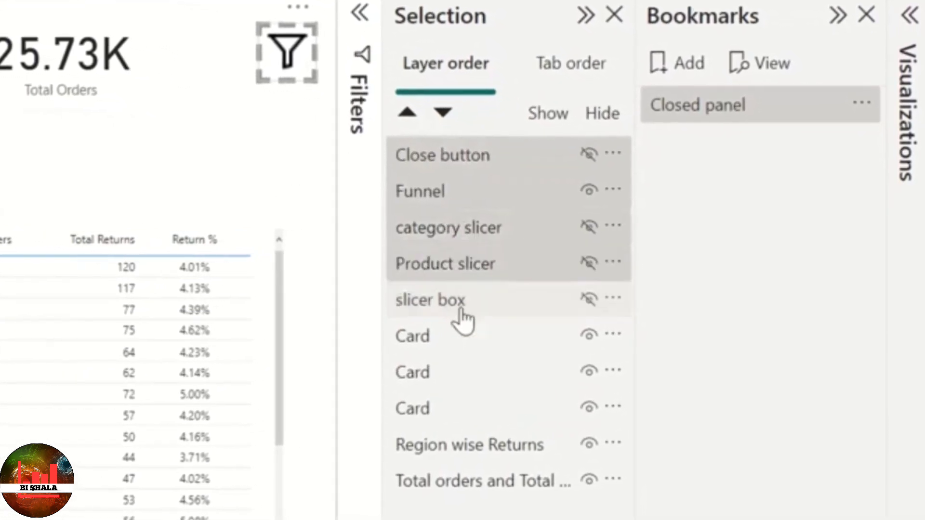
{"action": "left_click", "coordinate": [858, 99]}
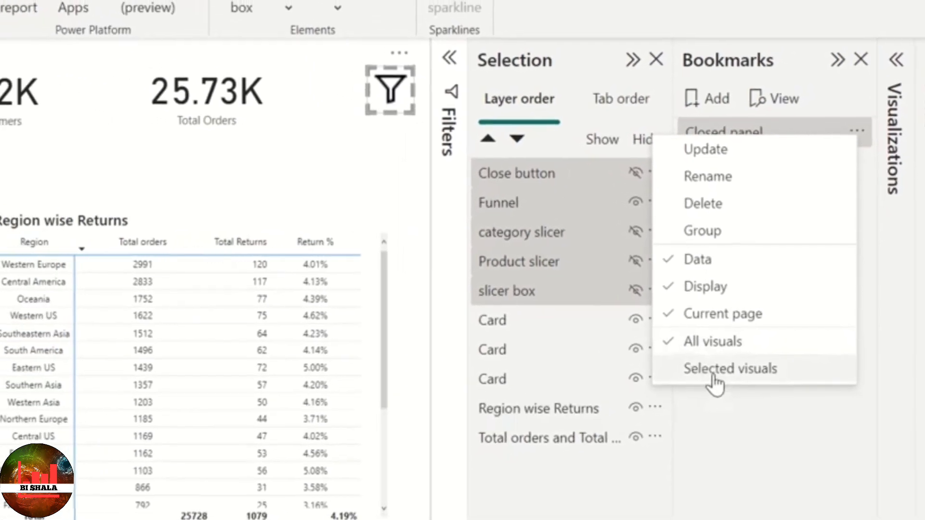
{"action": "left_click", "coordinate": [712, 380]}
{"action": "left_click", "coordinate": [856, 142]}
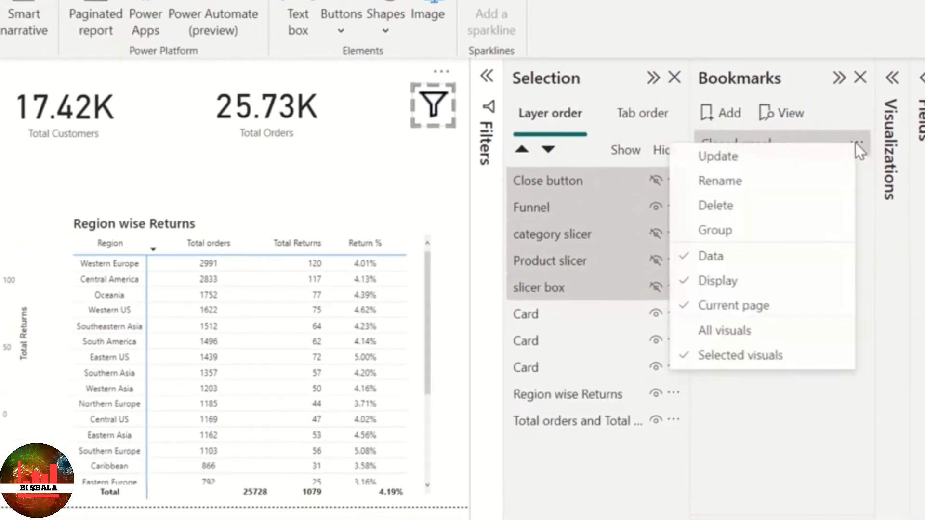
{"action": "left_click", "coordinate": [774, 168]}
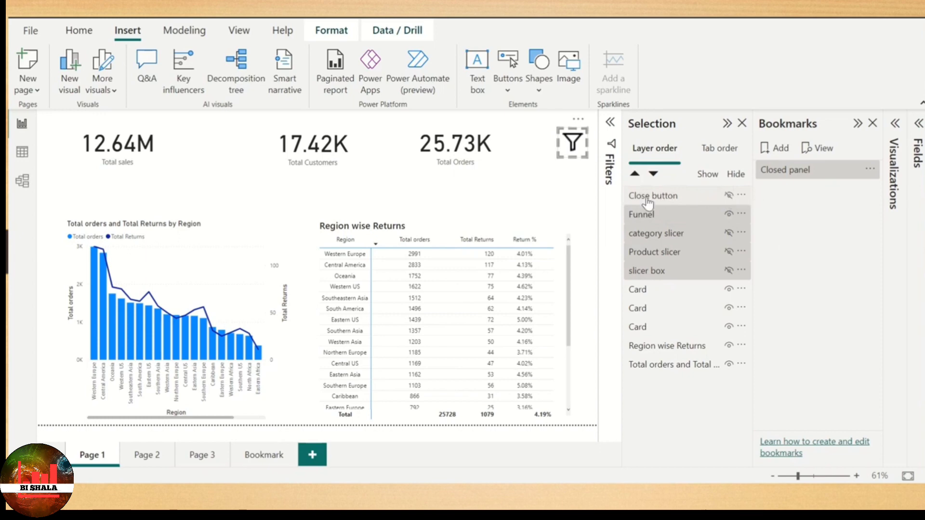
- Show the Close button, category slicer, Product slicer and slicer box layers, and hide the Funnel layer
{"action": "left_click", "coordinate": [729, 196]}
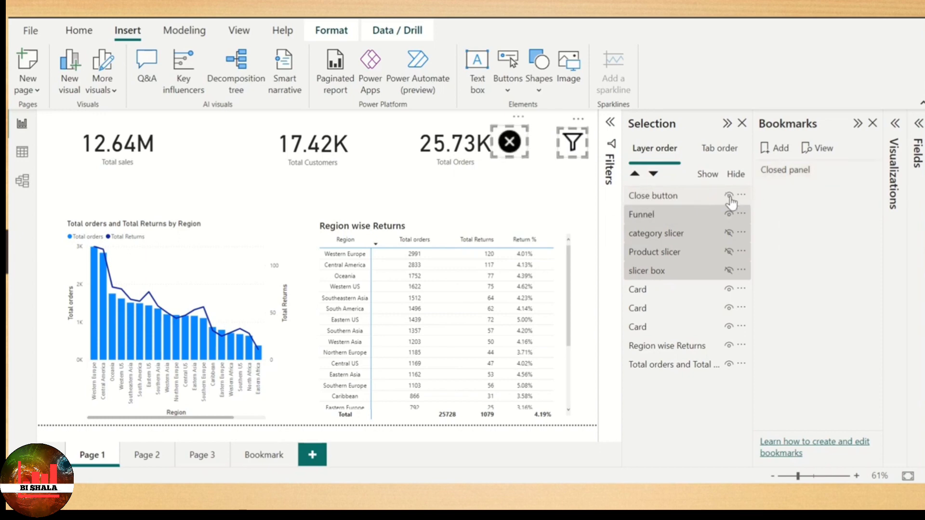
{"action": "left_click", "coordinate": [729, 233]}
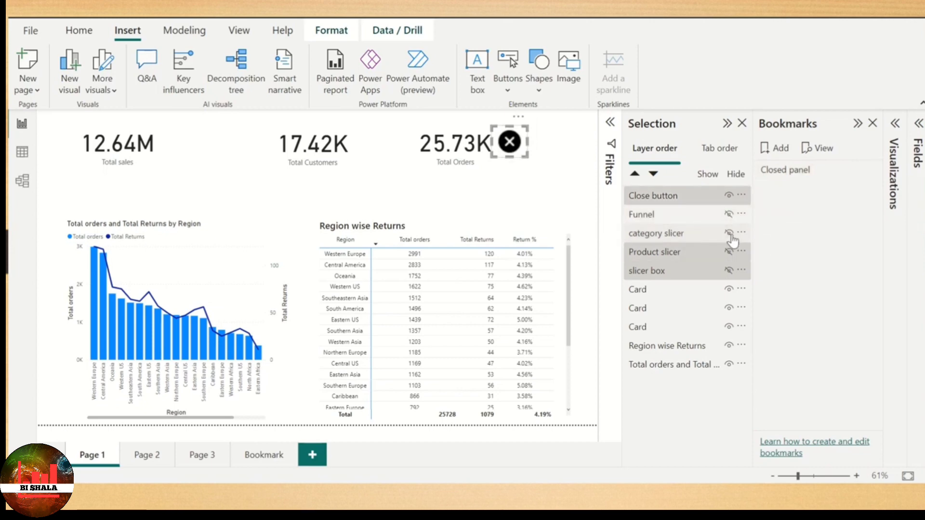
{"action": "left_click", "coordinate": [728, 251]}
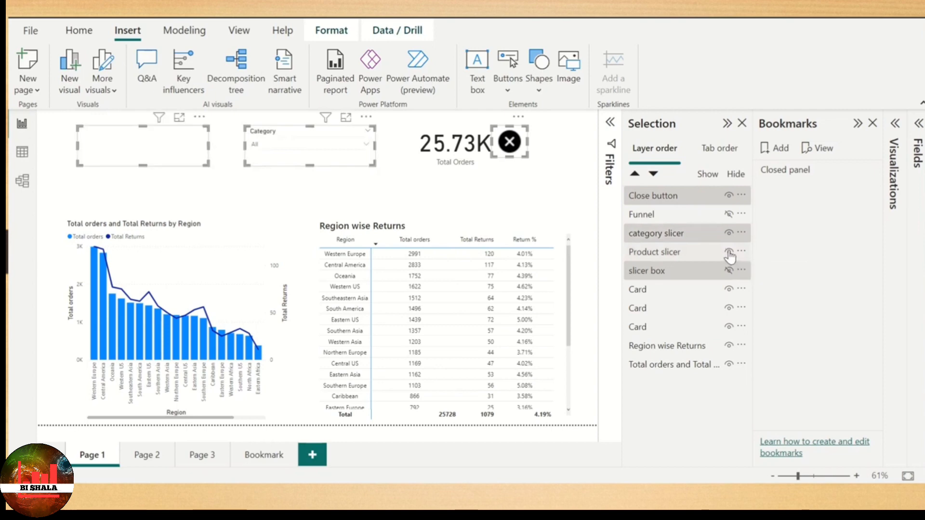
{"action": "left_click", "coordinate": [728, 271]}
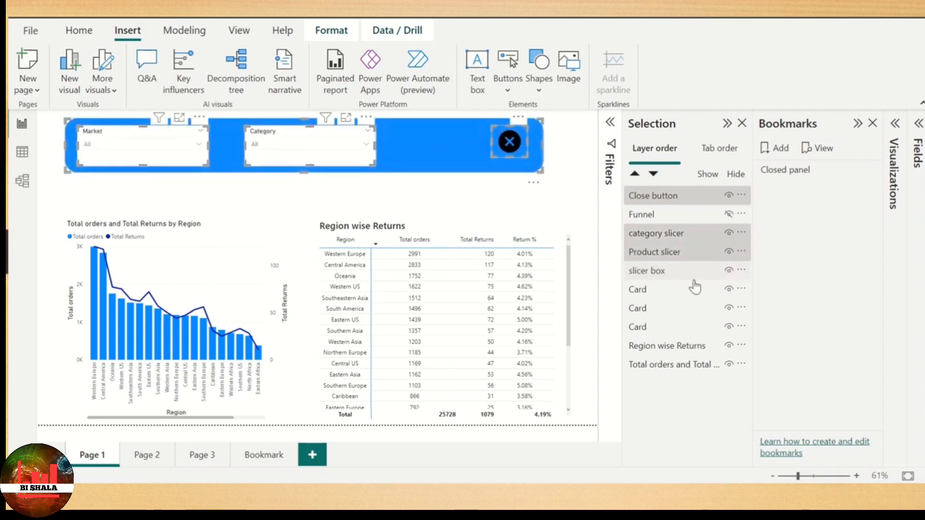
- Add a bookmark named Open panel, limit it to the five selected panel and icon layers, and update it
{"action": "left_click", "coordinate": [681, 215], "text": "ctrl"}
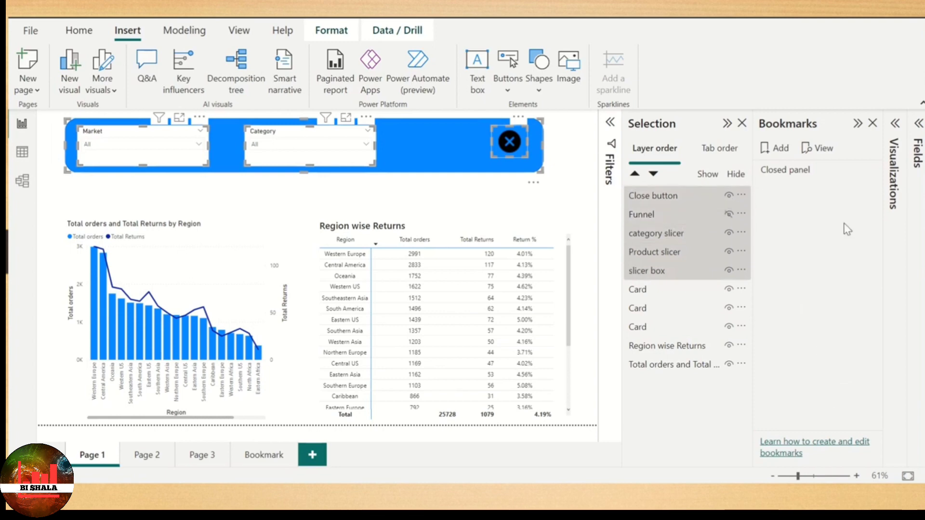
{"action": "left_click", "coordinate": [779, 149]}
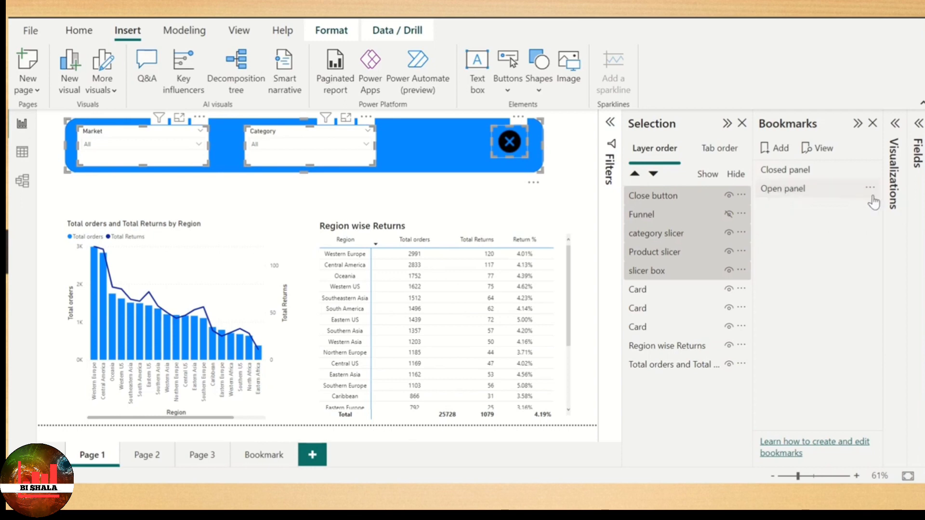
{"action": "left_click", "coordinate": [870, 188]}
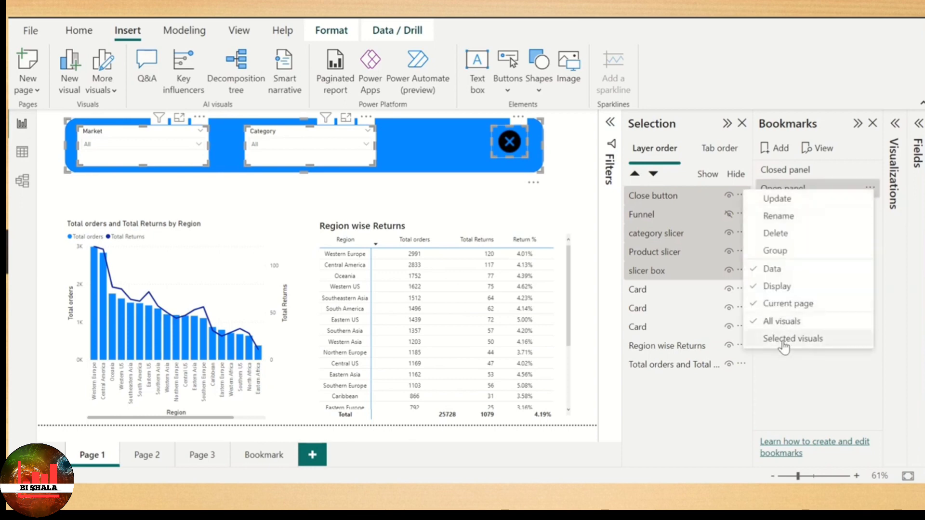
{"action": "left_click", "coordinate": [783, 341]}
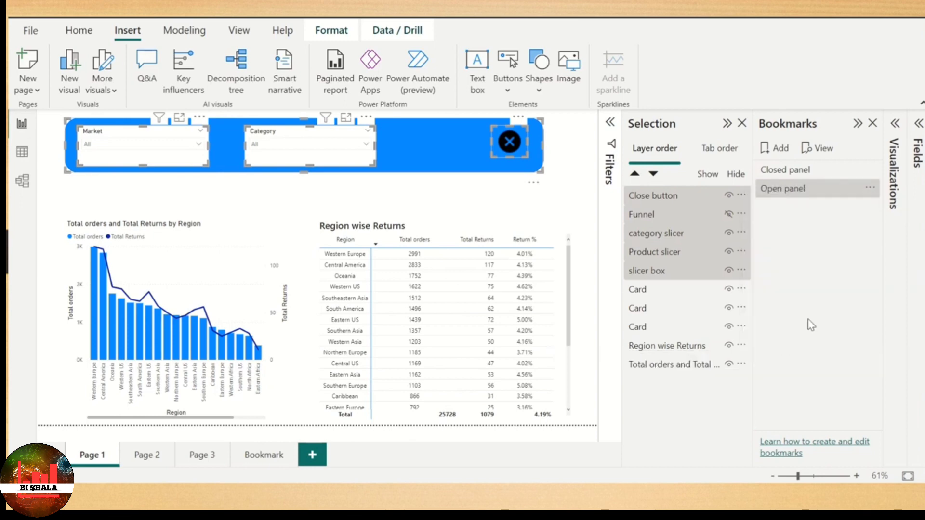
{"action": "left_click", "coordinate": [868, 192]}
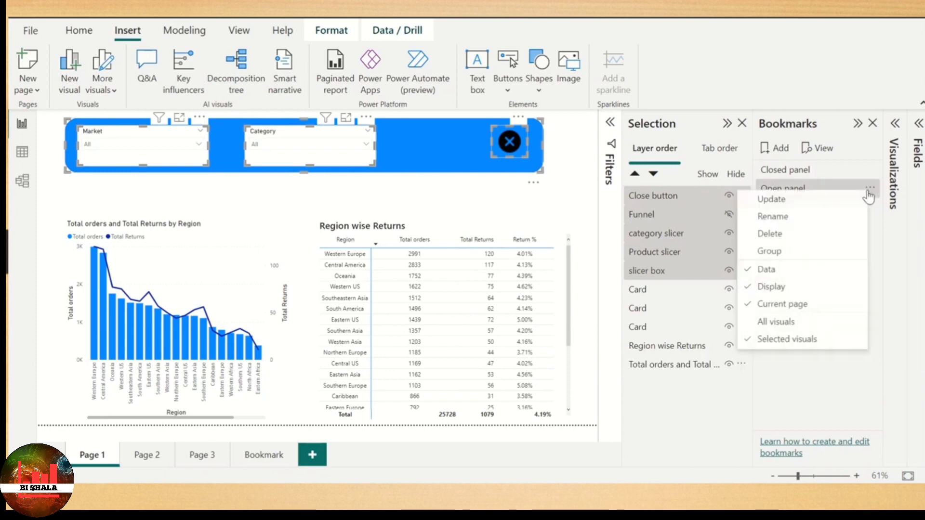
{"action": "left_click", "coordinate": [806, 202]}
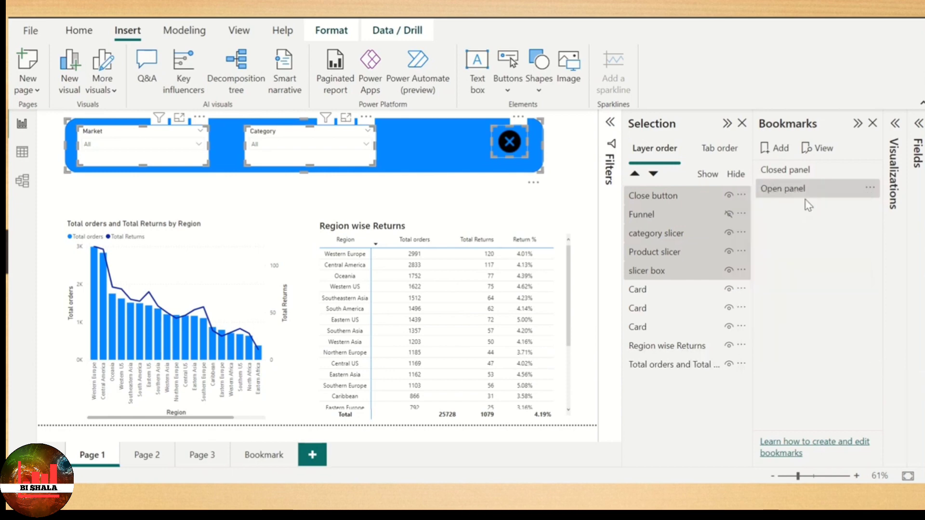
- Test both bookmarks by applying Closed panel and returning to Open panel
{"action": "left_click", "coordinate": [796, 169]}
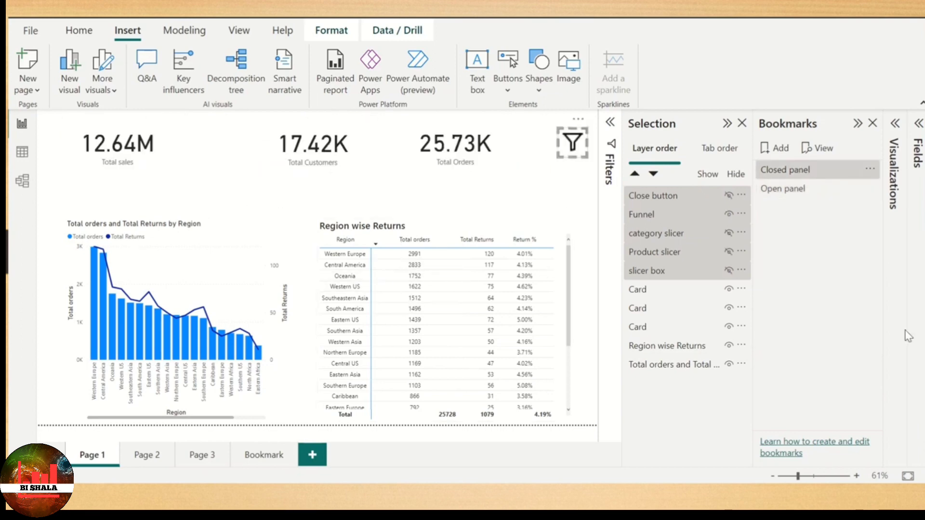
{"action": "left_click", "coordinate": [796, 191]}
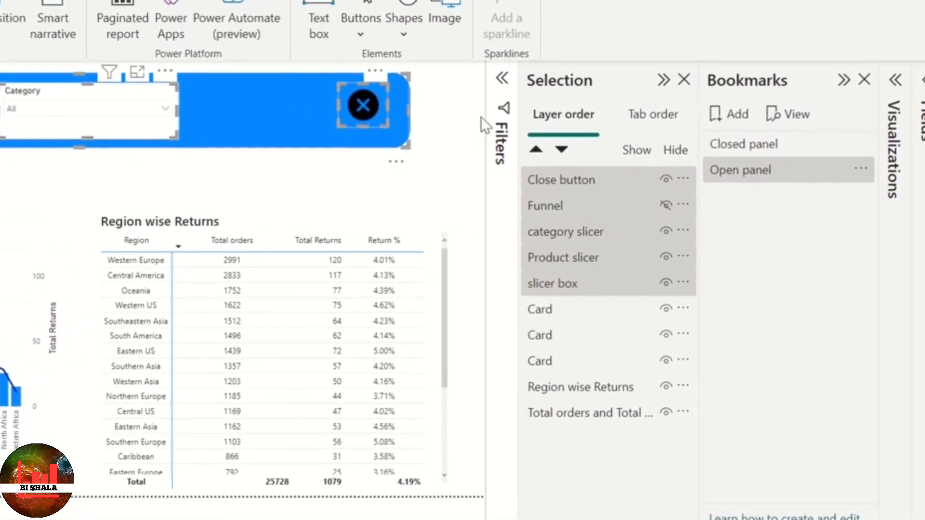
- Turn on the close icon's action with type Bookmark targeting Closed panel, and follow the link to test it
{"action": "left_click", "coordinate": [480, 123]}
{"action": "left_click", "coordinate": [333, 99]}
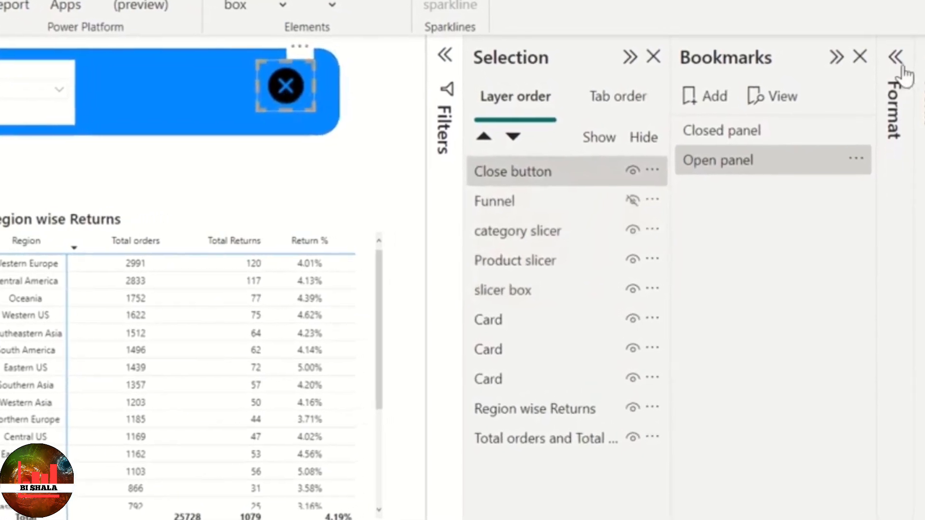
{"action": "left_click", "coordinate": [895, 49]}
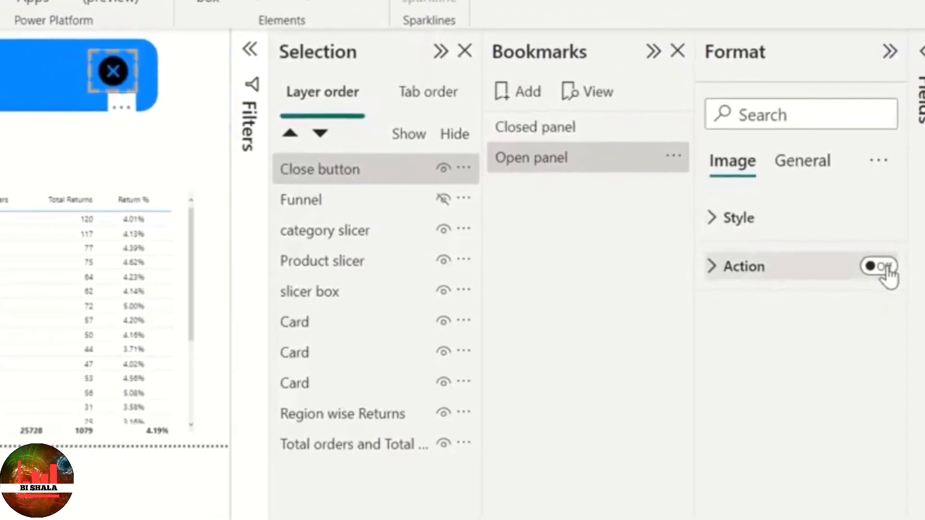
{"action": "left_click", "coordinate": [888, 270]}
{"action": "left_click", "coordinate": [768, 273]}
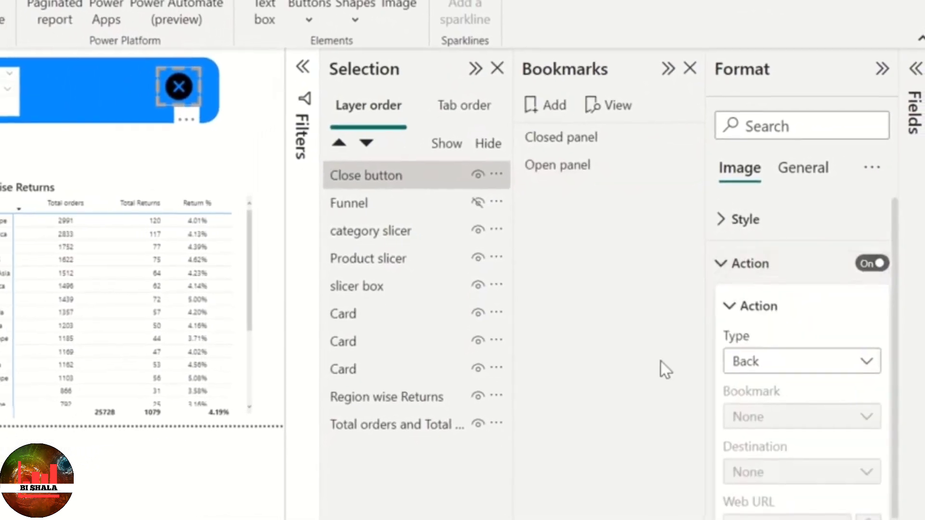
{"action": "left_click", "coordinate": [787, 364]}
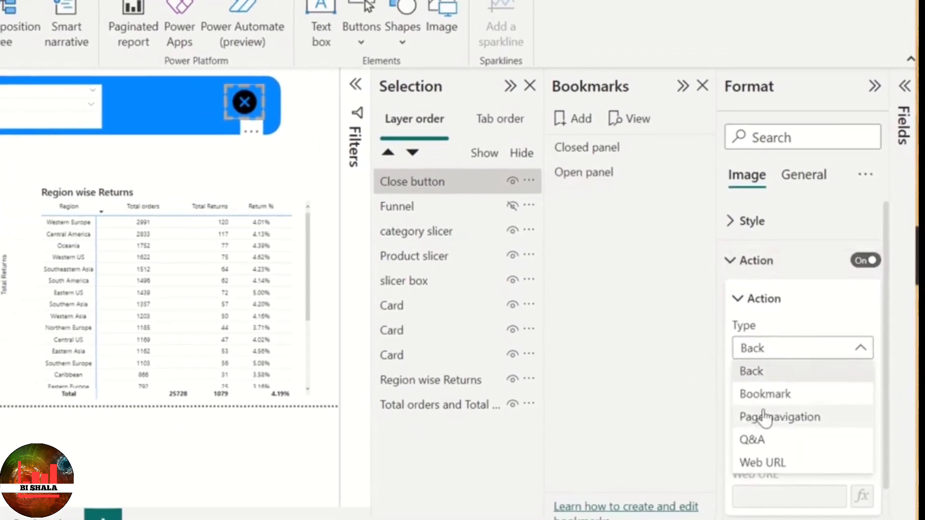
{"action": "left_click", "coordinate": [771, 398]}
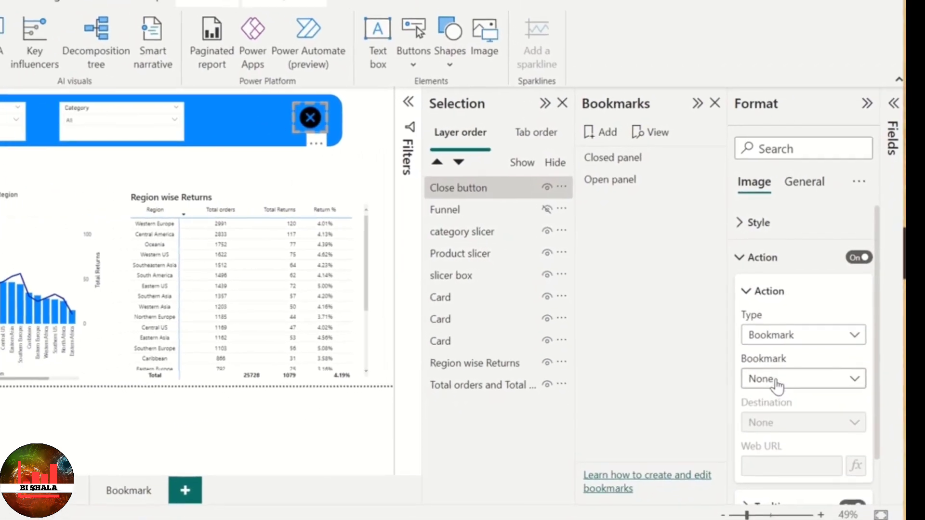
{"action": "left_click", "coordinate": [773, 385]}
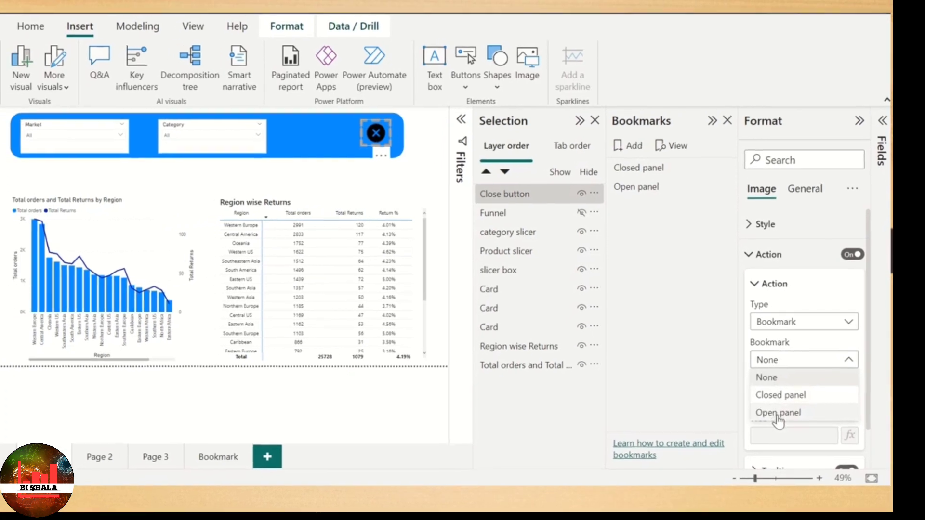
{"action": "left_click", "coordinate": [781, 389]}
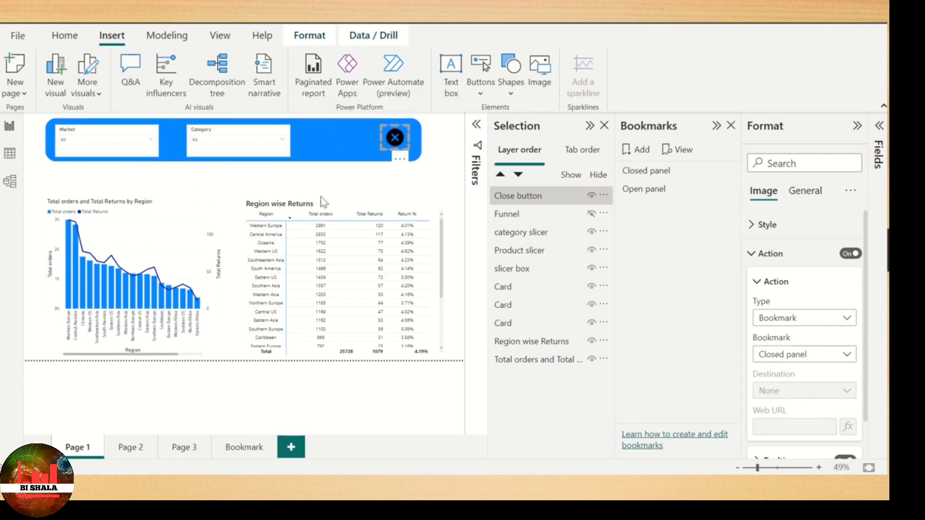
{"action": "left_click", "coordinate": [396, 139], "text": "ctrl"}
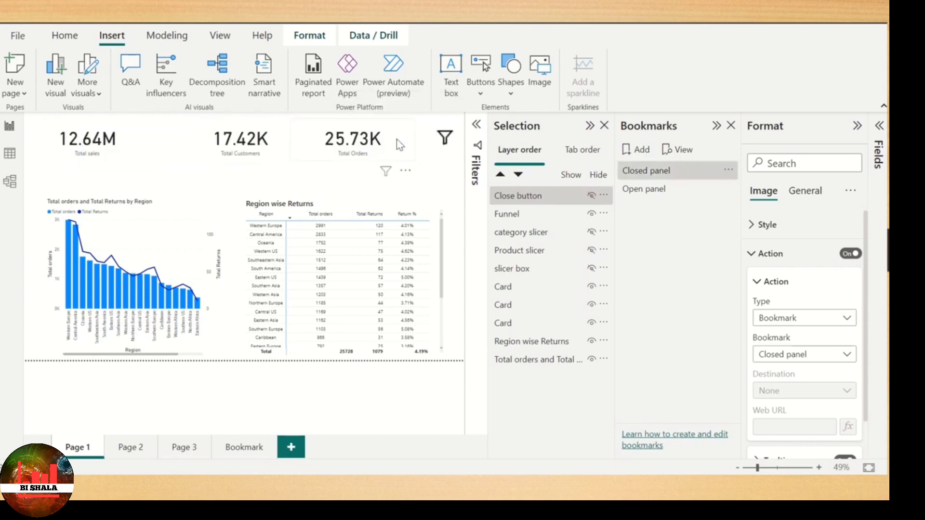
- Turn on the funnel icon's action with type Bookmark targeting Open panel
{"action": "left_click", "coordinate": [451, 140]}
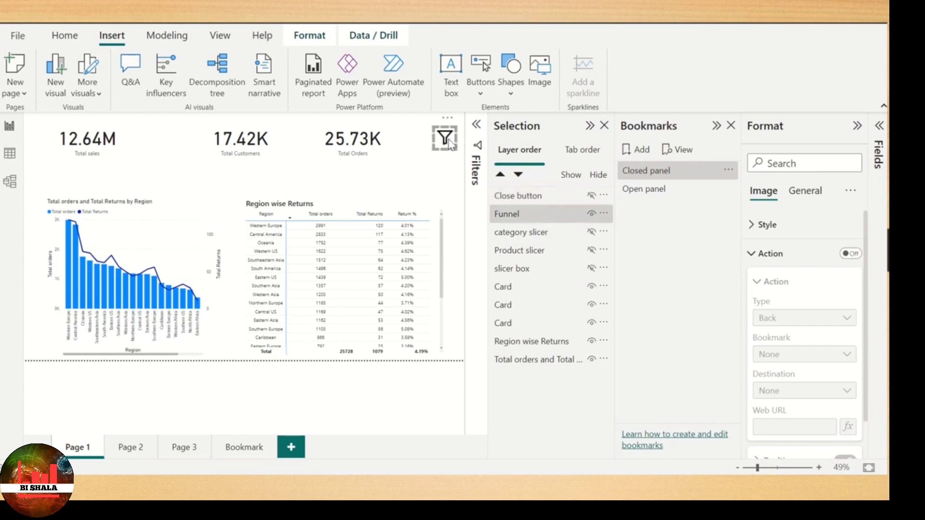
{"action": "left_click", "coordinate": [852, 254]}
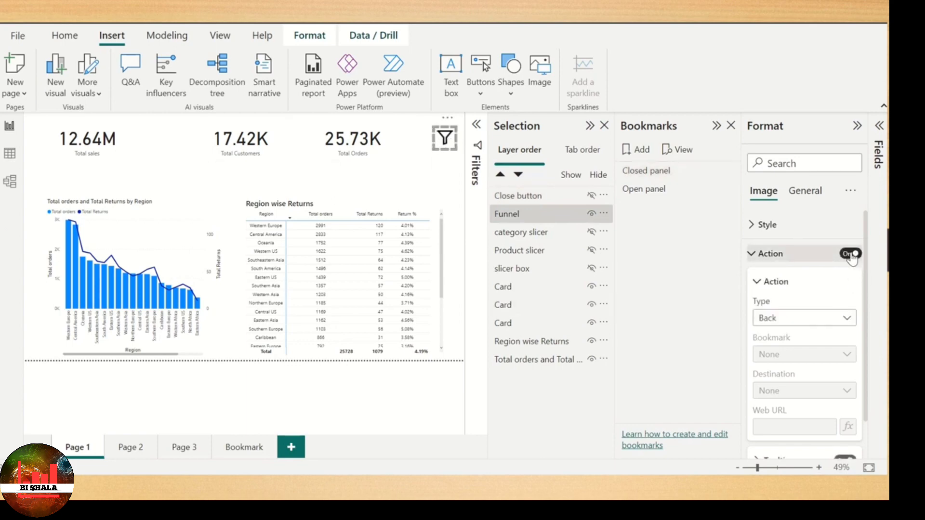
{"action": "left_click", "coordinate": [837, 318]}
{"action": "left_click", "coordinate": [798, 355]}
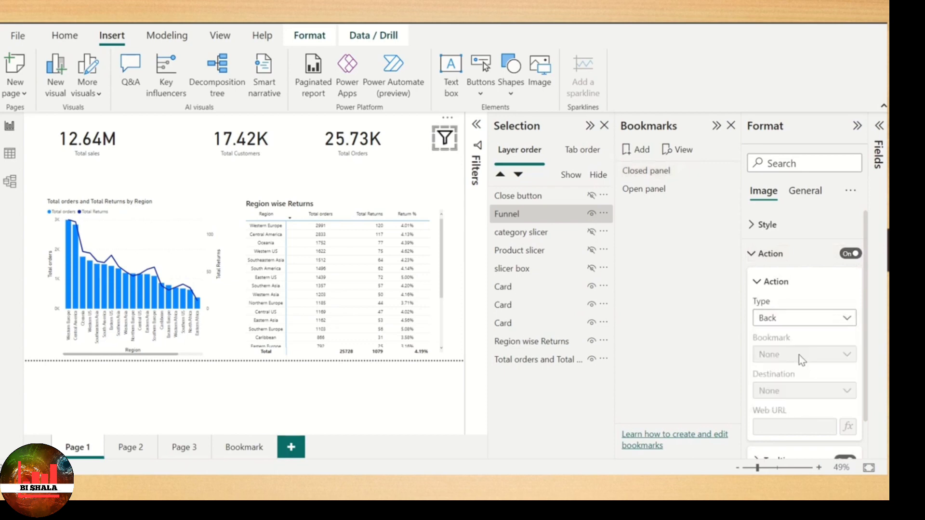
{"action": "left_click", "coordinate": [822, 355]}
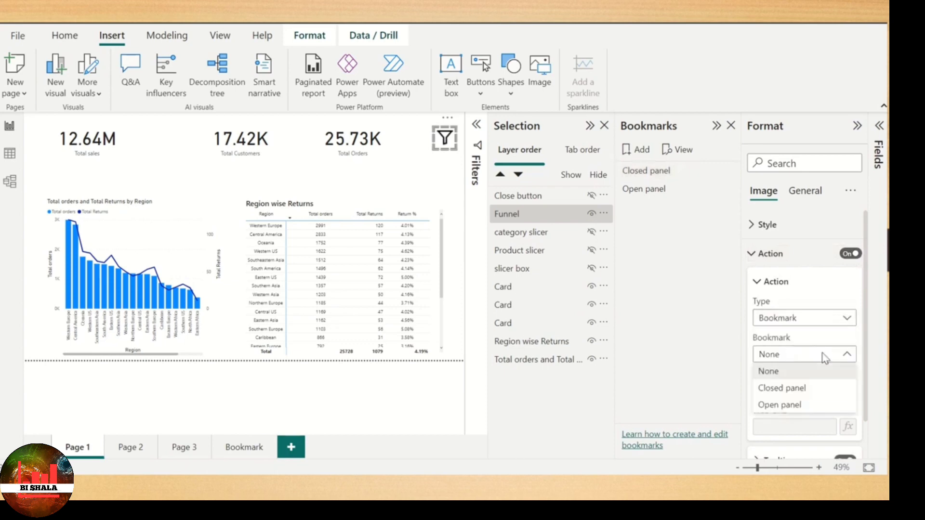
{"action": "left_click", "coordinate": [784, 406]}
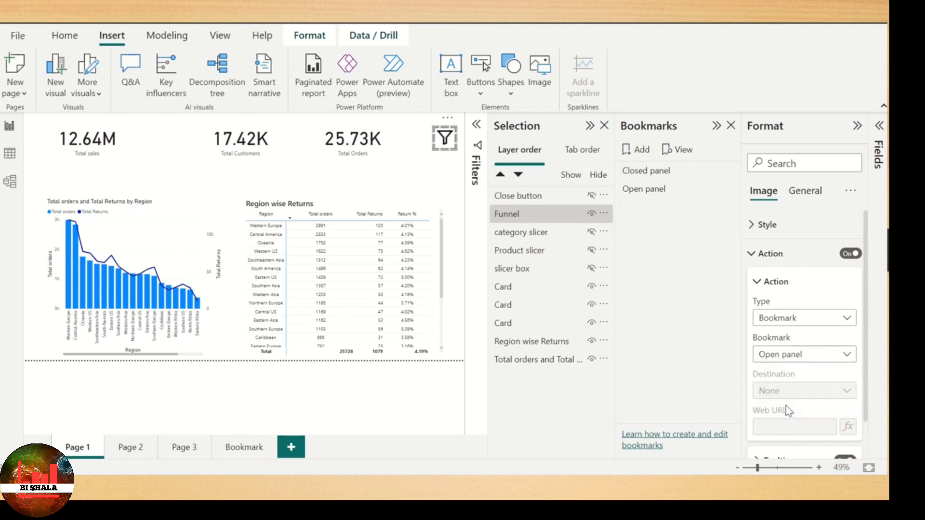
- Test both icons by following the funnel's link to open the panel and the close icon's link to hide it
{"action": "left_click", "coordinate": [444, 140], "text": "ctrl"}
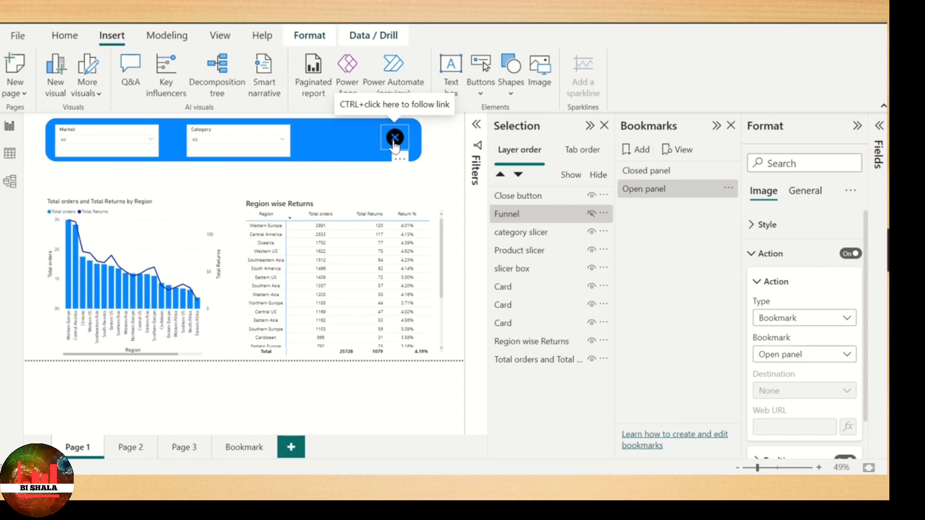
{"action": "left_click", "coordinate": [395, 138], "text": "ctrl"}
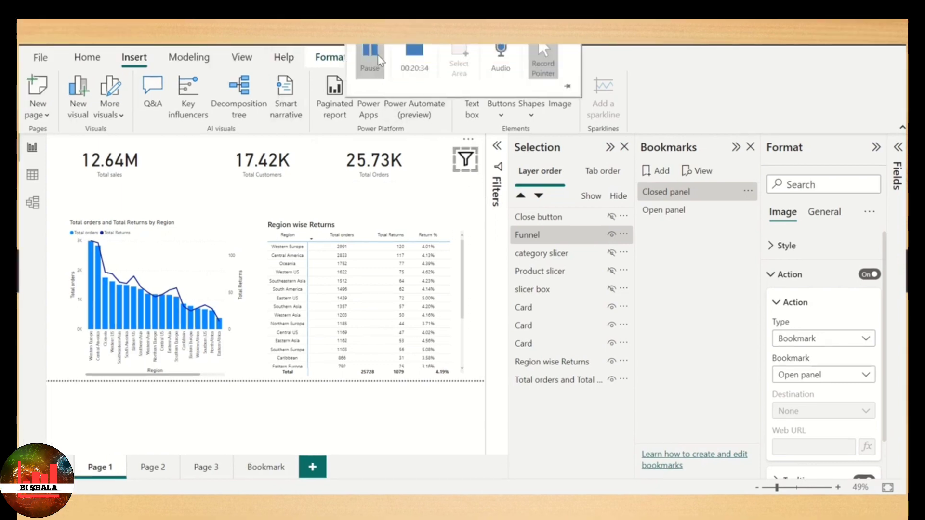
{"action": "left_click", "coordinate": [371, 58]}
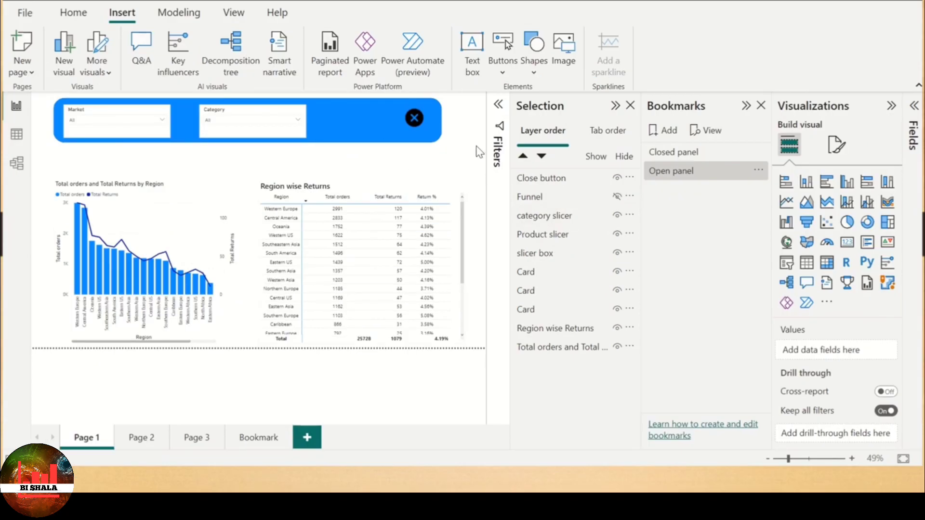
- Filter the Market slicer to Asia Pacific and Europe and the Category slicer to Office Supplies
{"action": "left_click", "coordinate": [756, 170]}
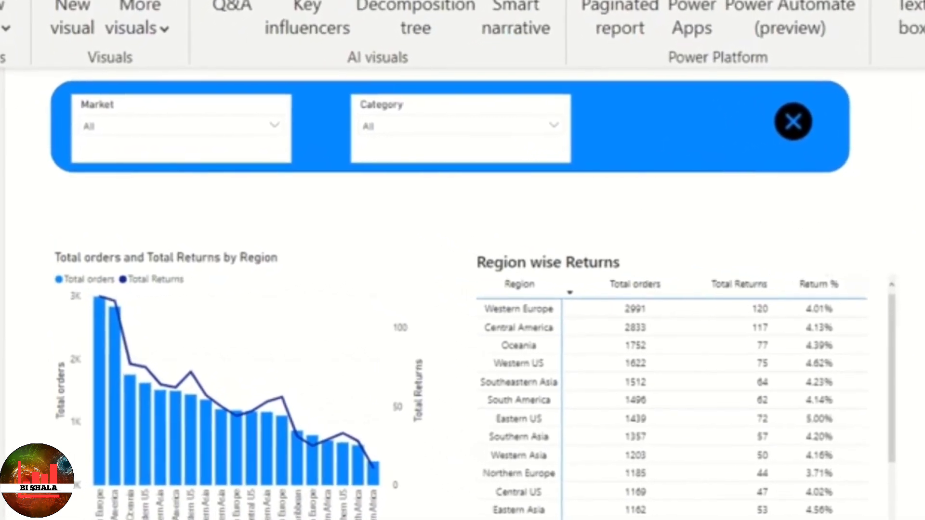
{"action": "left_click", "coordinate": [265, 119]}
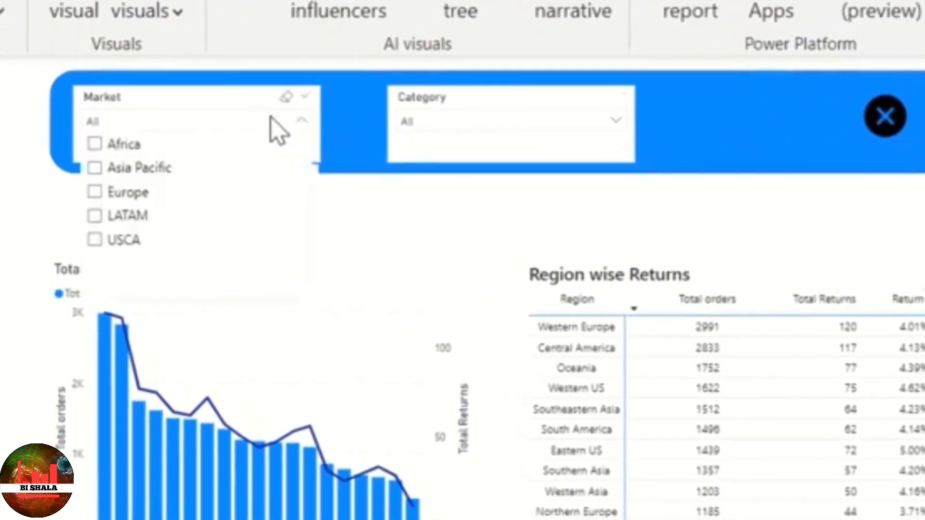
{"action": "left_click", "coordinate": [140, 173]}
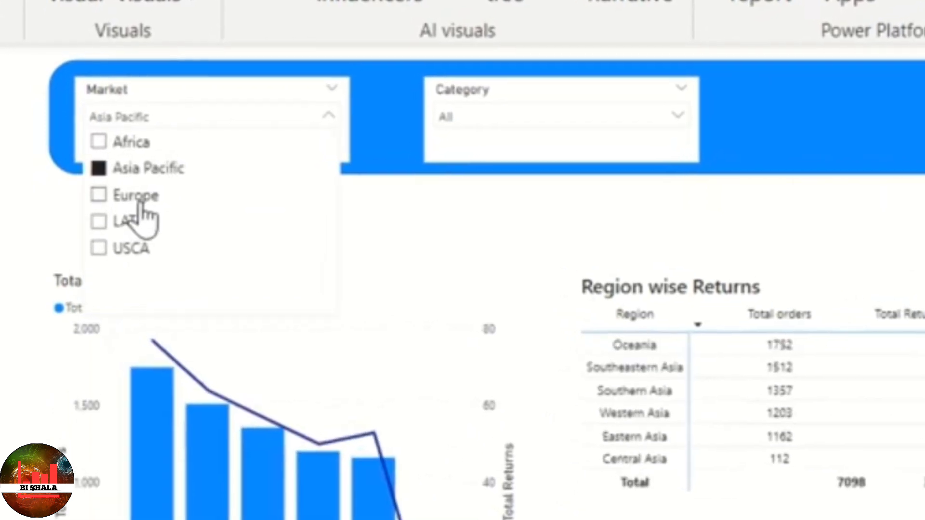
{"action": "left_click", "coordinate": [135, 196]}
{"action": "left_click", "coordinate": [592, 200]}
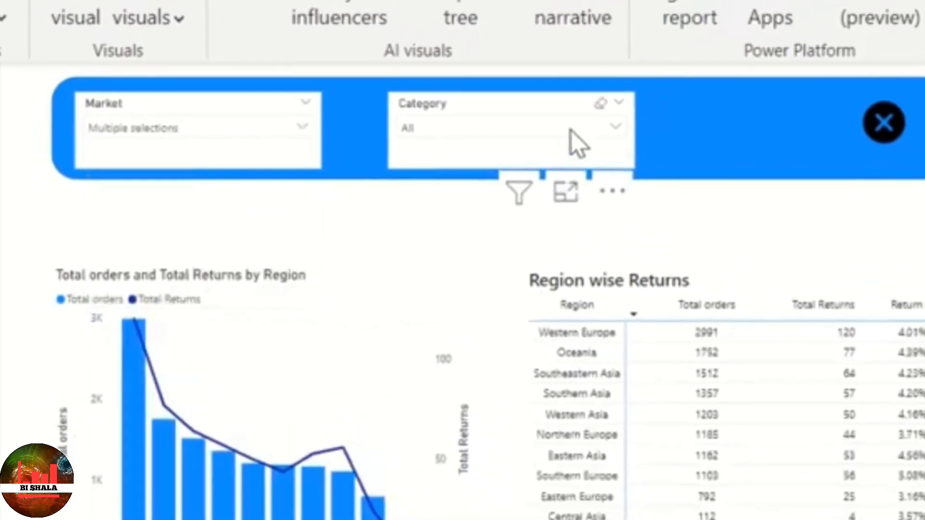
{"action": "left_click", "coordinate": [592, 129]}
{"action": "left_click", "coordinate": [500, 173]}
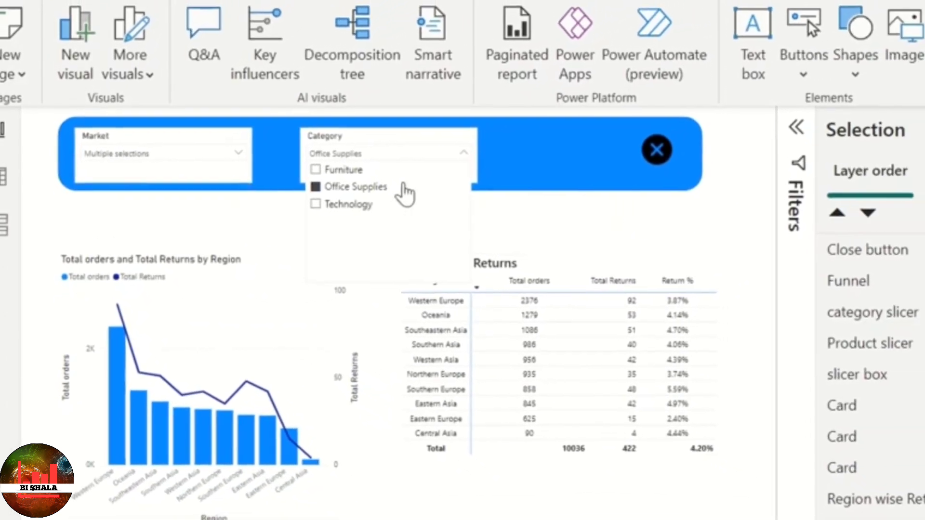
{"action": "left_click", "coordinate": [674, 231]}
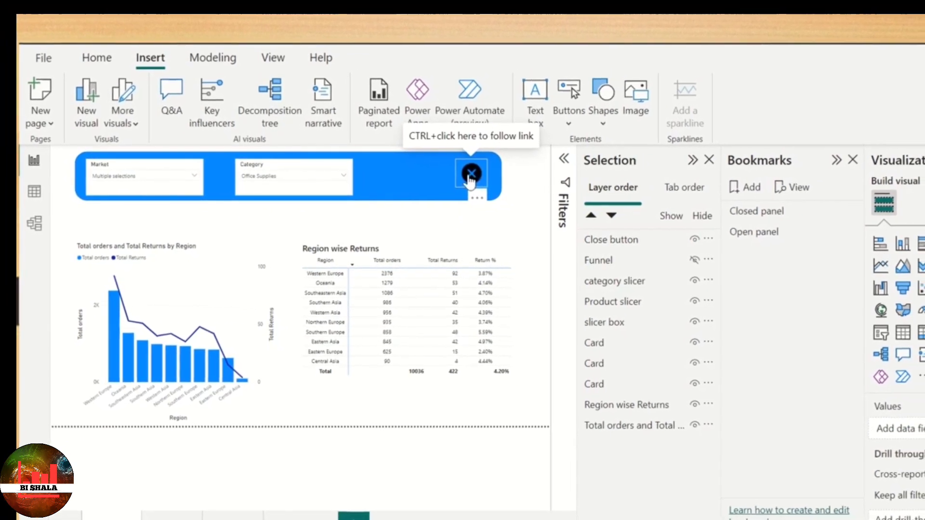
- Close and reopen the slicer panel through its icons to check whether the slicer selections are kept
{"action": "left_click", "coordinate": [473, 174], "text": "ctrl"}
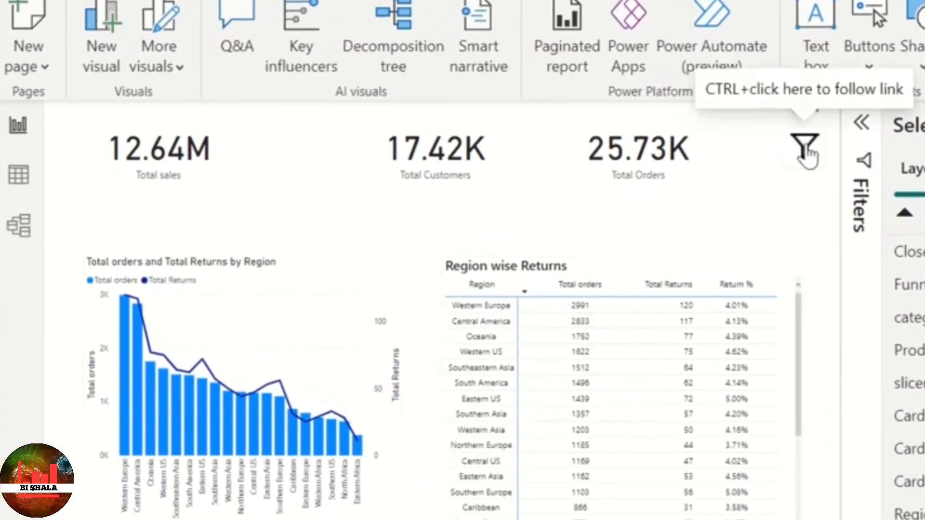
{"action": "left_click", "coordinate": [778, 153], "text": "ctrl"}
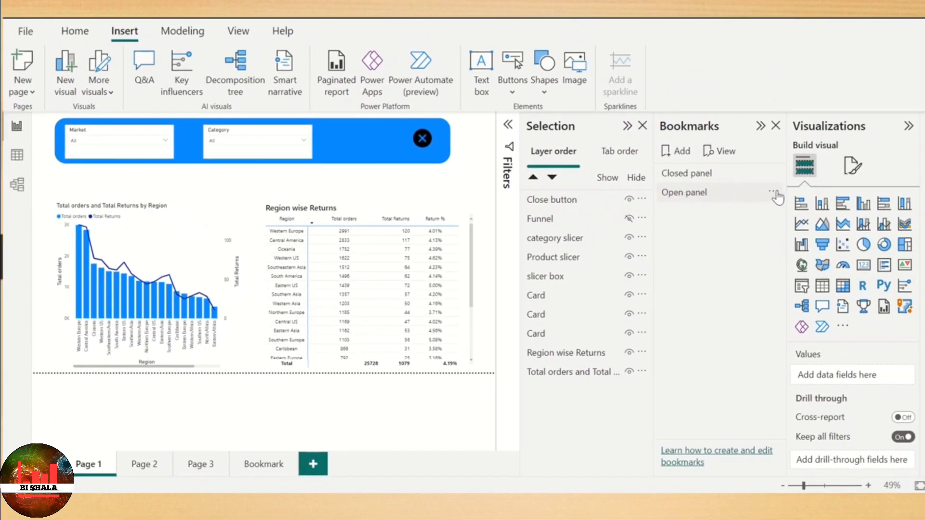
- Turn off the Open panel bookmark's Data option and select the Close button, Funnel, category slicer, Product slicer and slicer box layers
{"action": "left_click", "coordinate": [772, 193]}
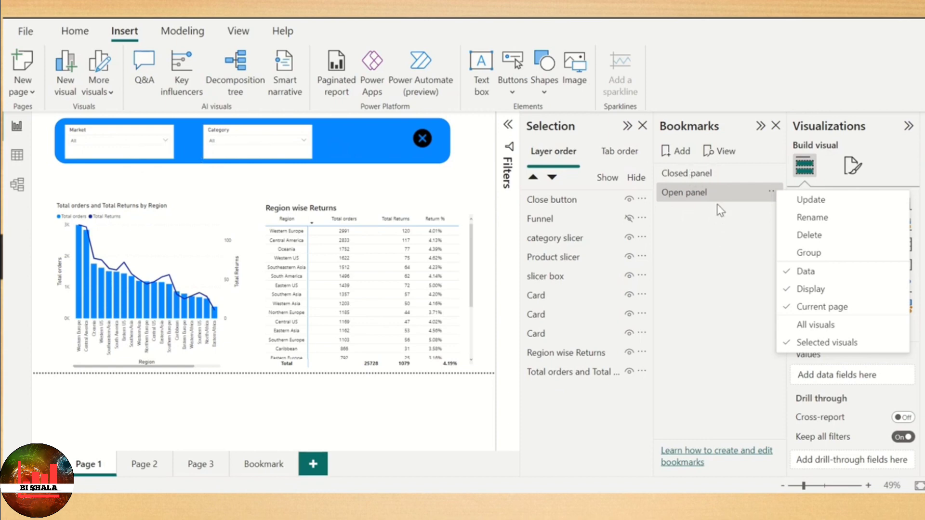
{"action": "left_click", "coordinate": [800, 280]}
{"action": "left_click", "coordinate": [585, 216]}
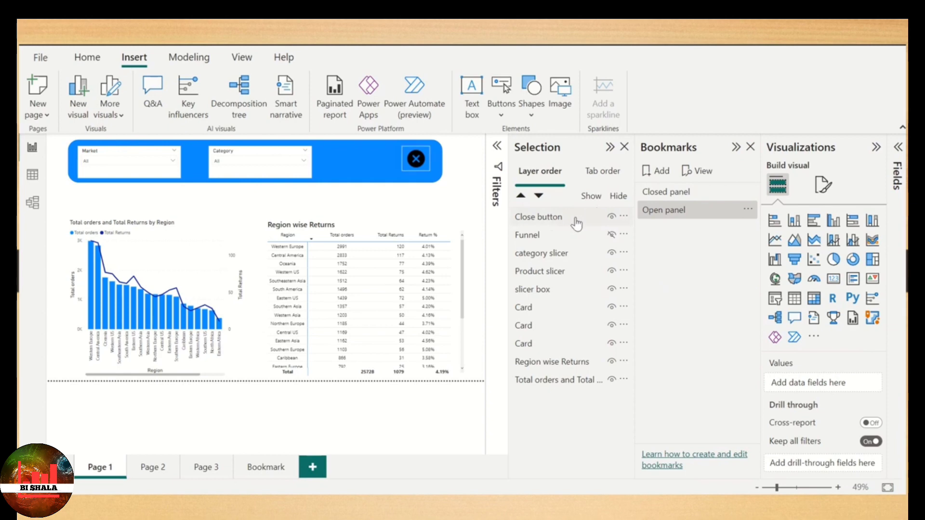
{"action": "left_click", "coordinate": [545, 220]}
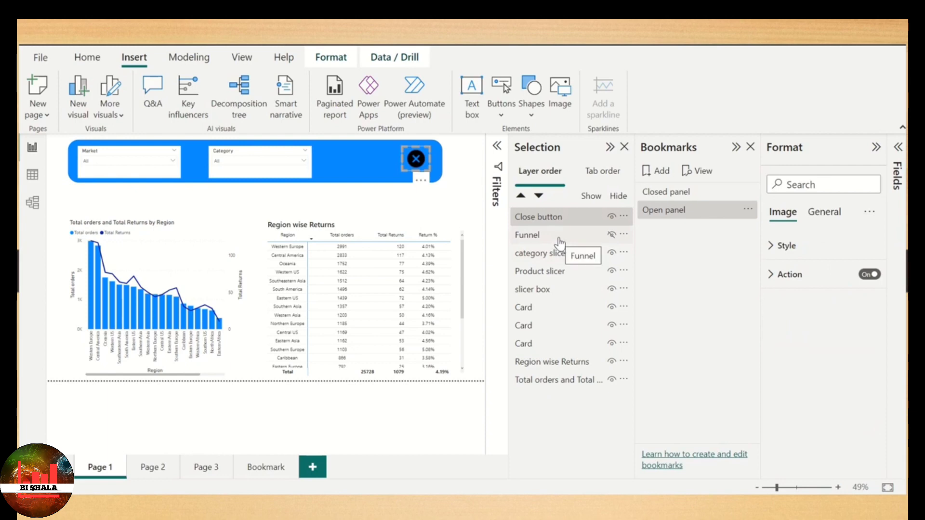
{"action": "left_click", "coordinate": [555, 236], "text": "ctrl"}
{"action": "left_click", "coordinate": [554, 254], "text": "ctrl"}
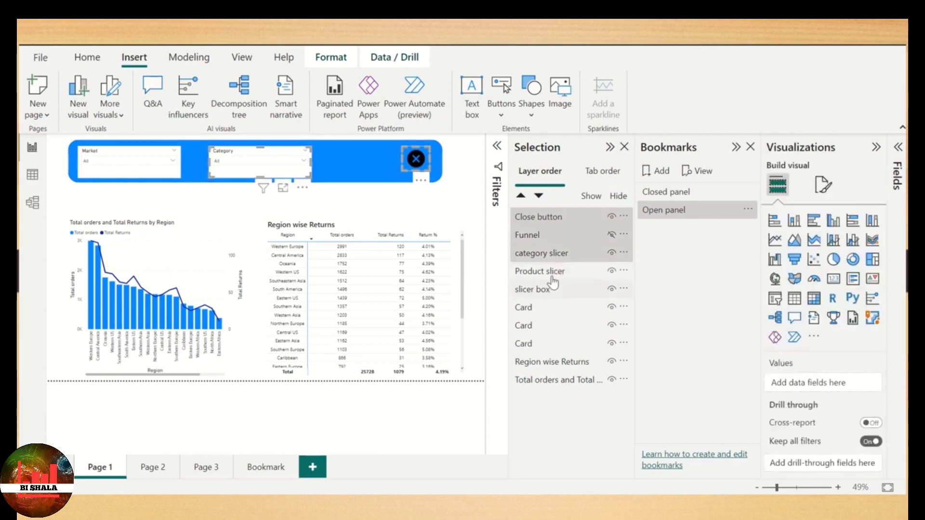
{"action": "left_click", "coordinate": [552, 288], "text": "ctrl"}
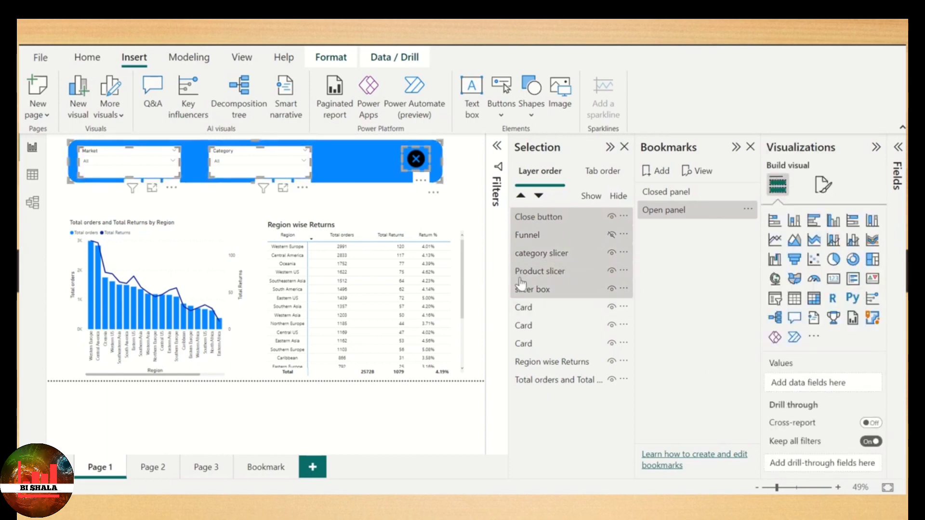
- Make sure the Data option of the Open panel bookmark is off and update the bookmark with the five layers selected
{"action": "left_click", "coordinate": [747, 209]}
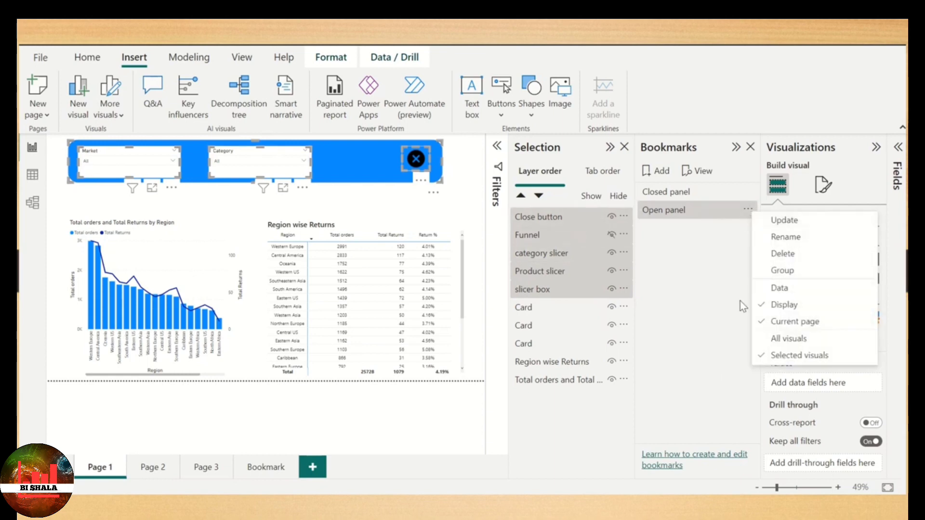
{"action": "left_click", "coordinate": [790, 288]}
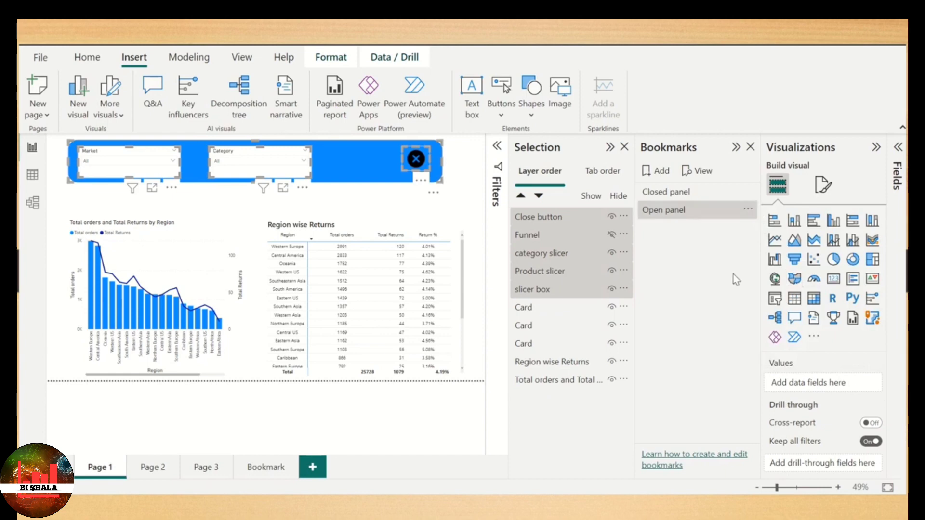
{"action": "left_click", "coordinate": [747, 210]}
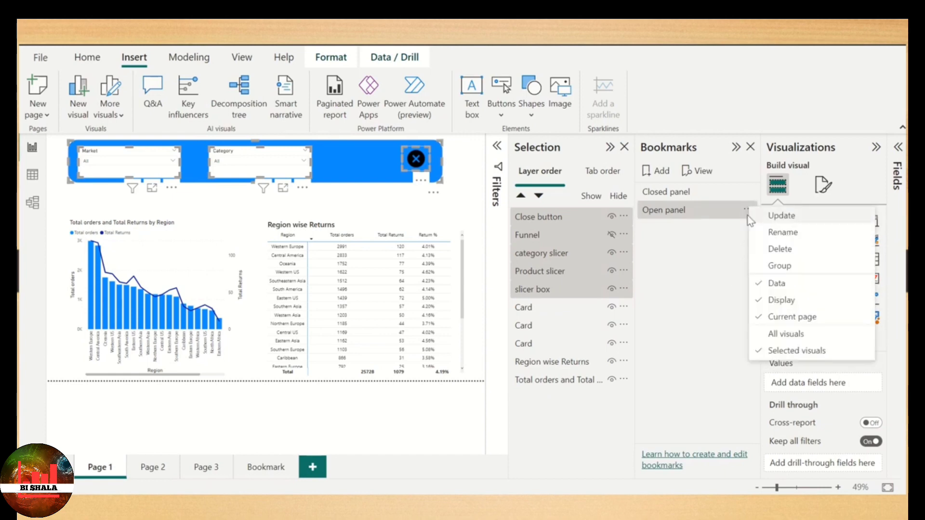
{"action": "left_click", "coordinate": [781, 287]}
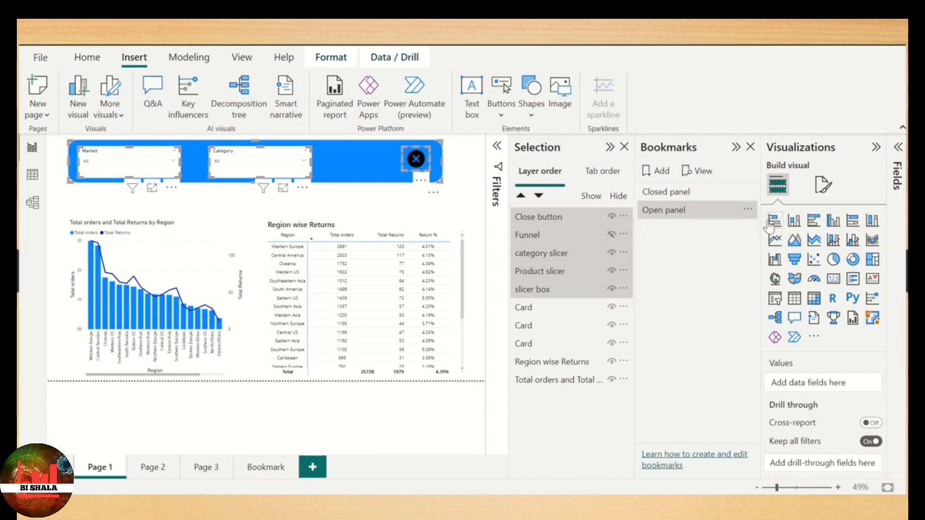
{"action": "left_click", "coordinate": [748, 210]}
{"action": "left_click", "coordinate": [785, 220]}
- Apply the Closed panel bookmark, turn off its Data option and update it
{"action": "left_click", "coordinate": [689, 194]}
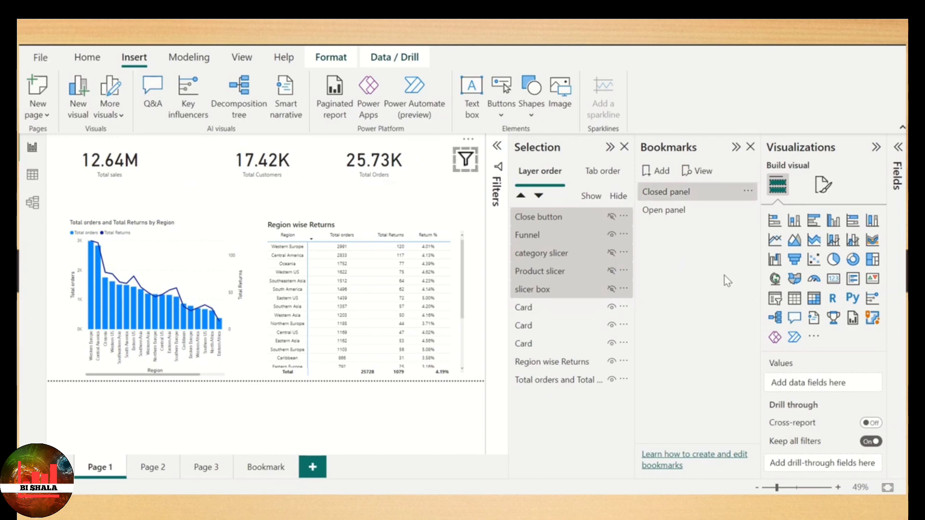
{"action": "left_click", "coordinate": [749, 194]}
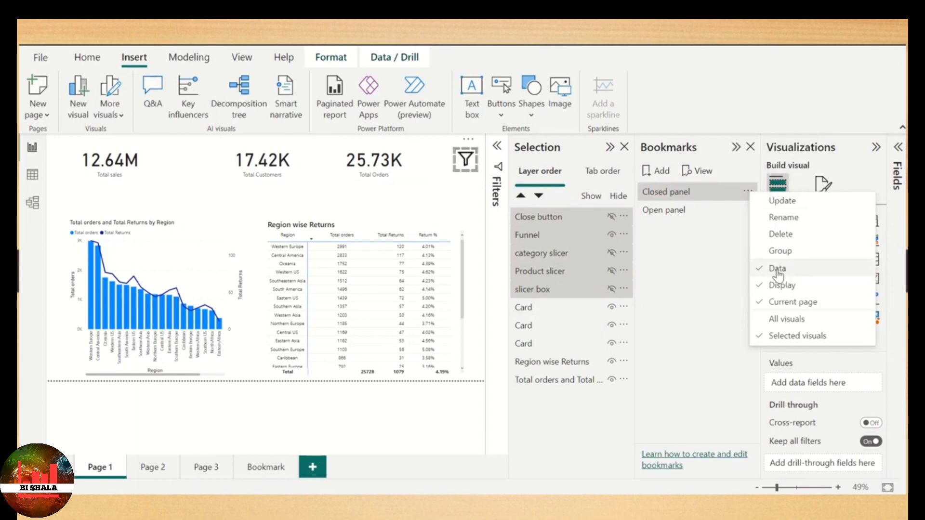
{"action": "left_click", "coordinate": [777, 273]}
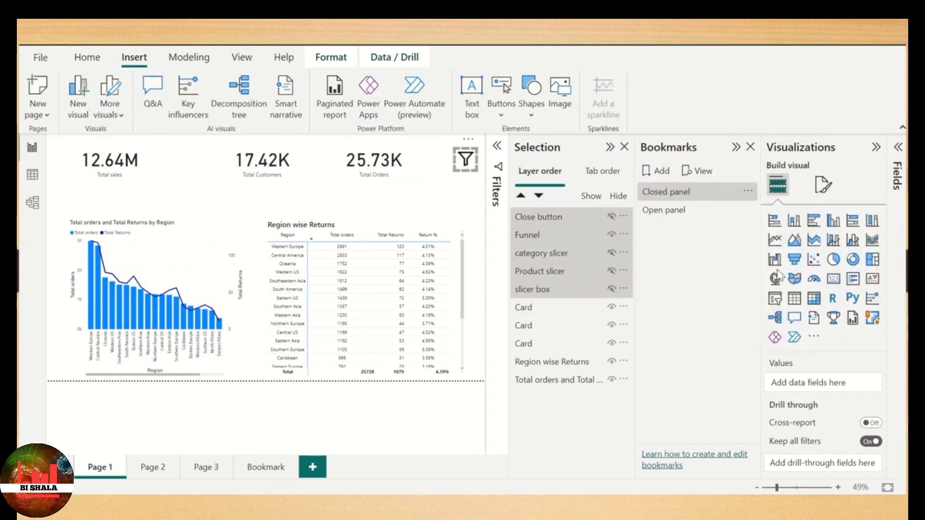
{"action": "left_click", "coordinate": [750, 195]}
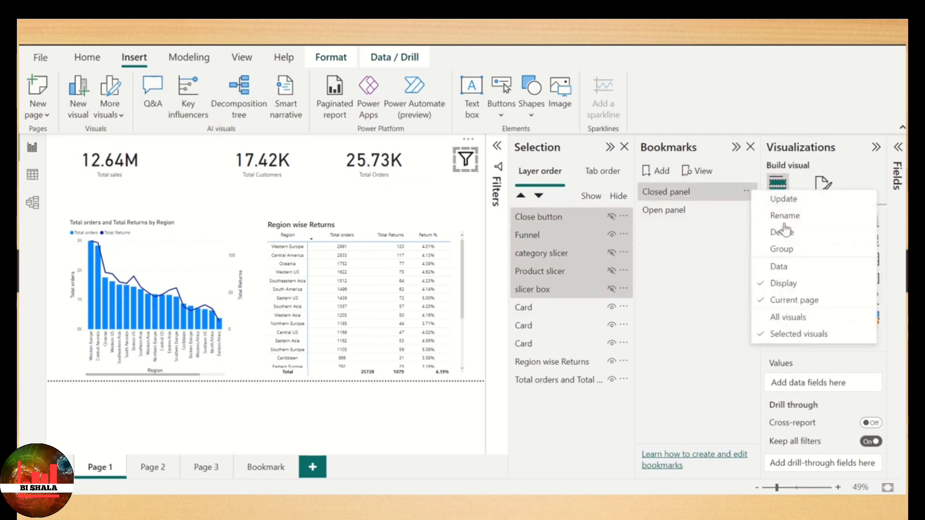
{"action": "left_click", "coordinate": [802, 199]}
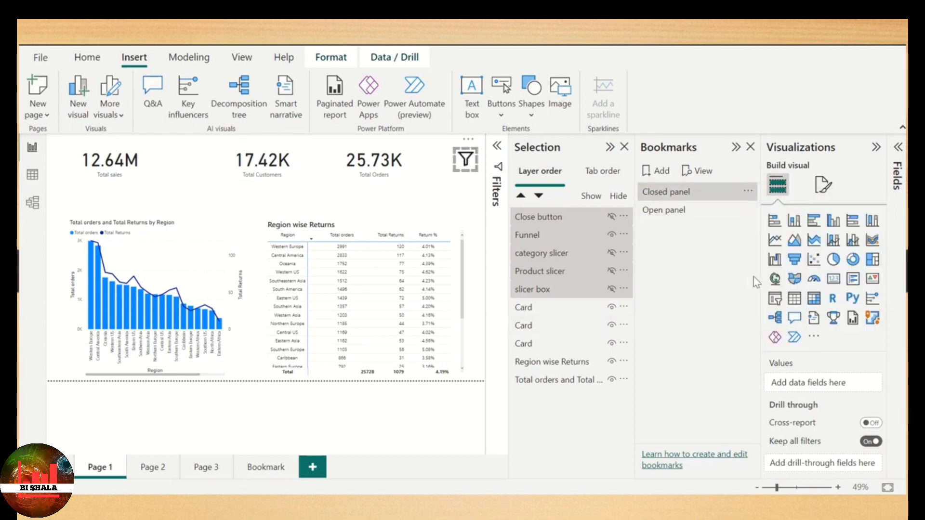
- Open the slicer panel through the funnel icon's link and filter the Market slicer to Asia Pacific and Europe
{"action": "left_click", "coordinate": [466, 163]}
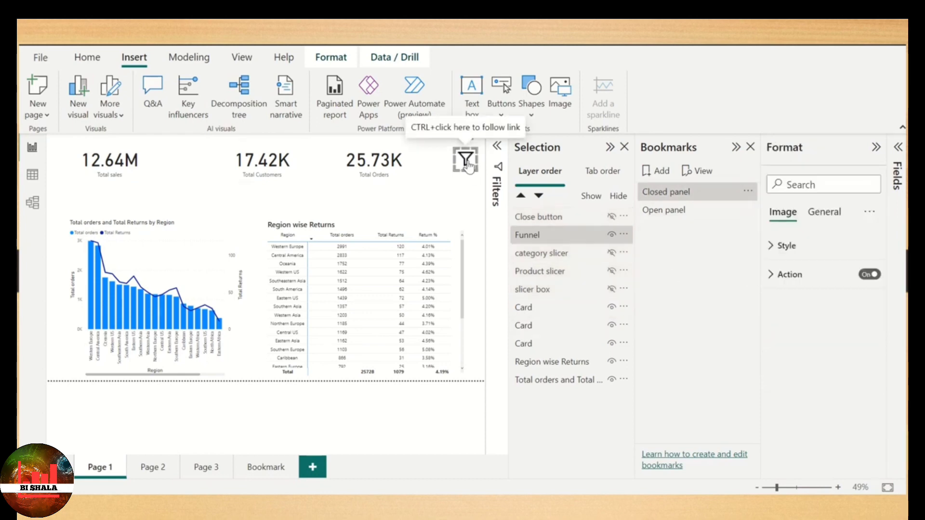
{"action": "left_click", "coordinate": [471, 203]}
{"action": "left_click", "coordinate": [466, 163], "text": "ctrl"}
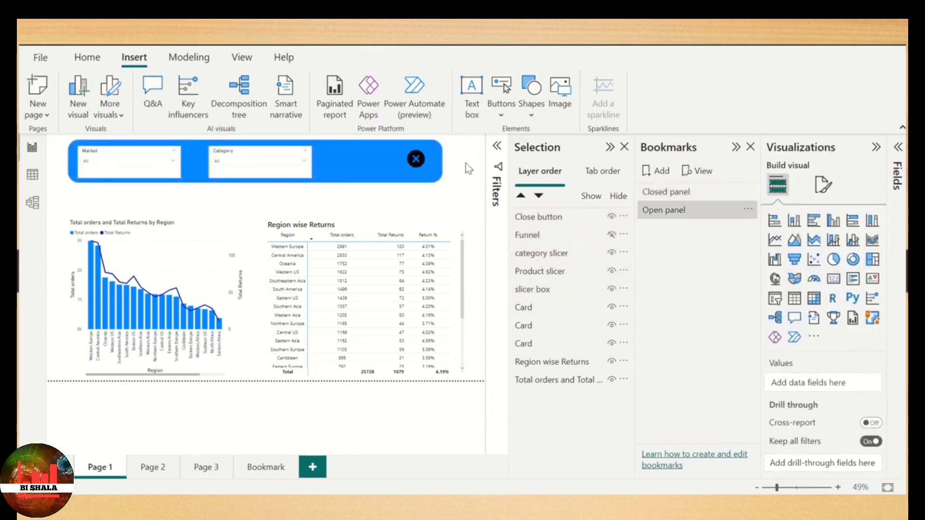
{"action": "left_click", "coordinate": [161, 161]}
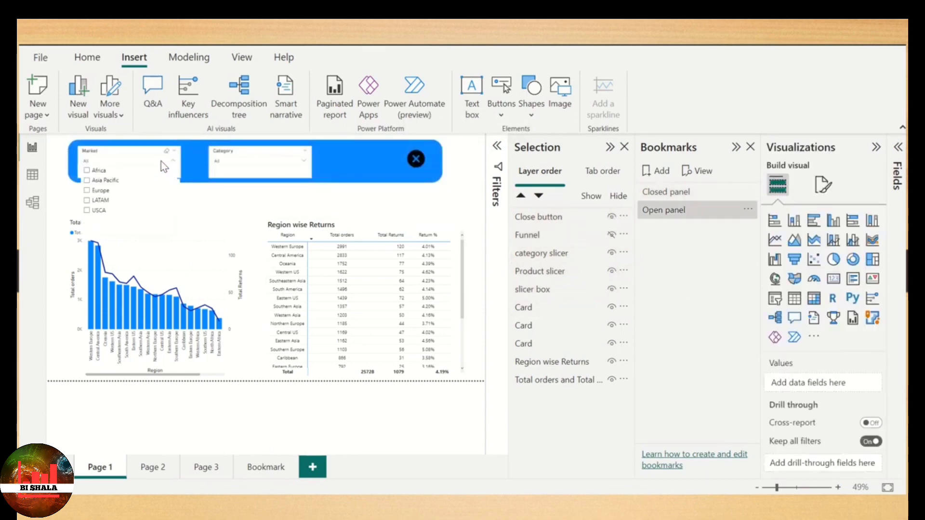
{"action": "left_click", "coordinate": [108, 182]}
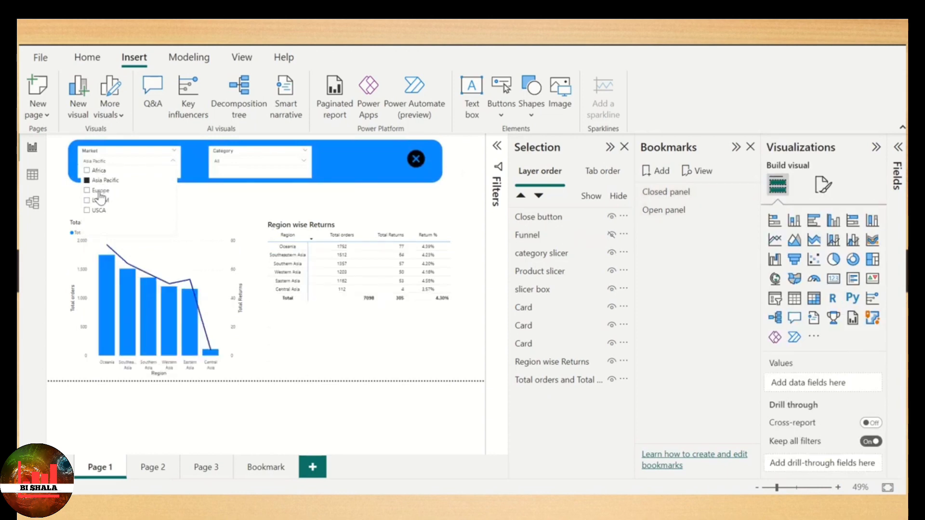
{"action": "left_click", "coordinate": [100, 190]}
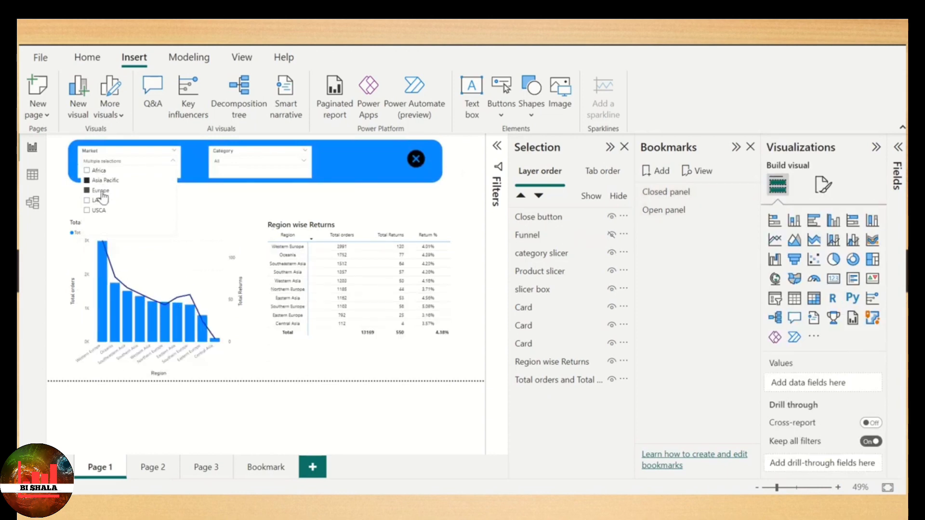
- Filter the Category slicer to Technology and close the slicer panel through its close icon's link
{"action": "left_click", "coordinate": [271, 164]}
{"action": "left_click", "coordinate": [235, 191]}
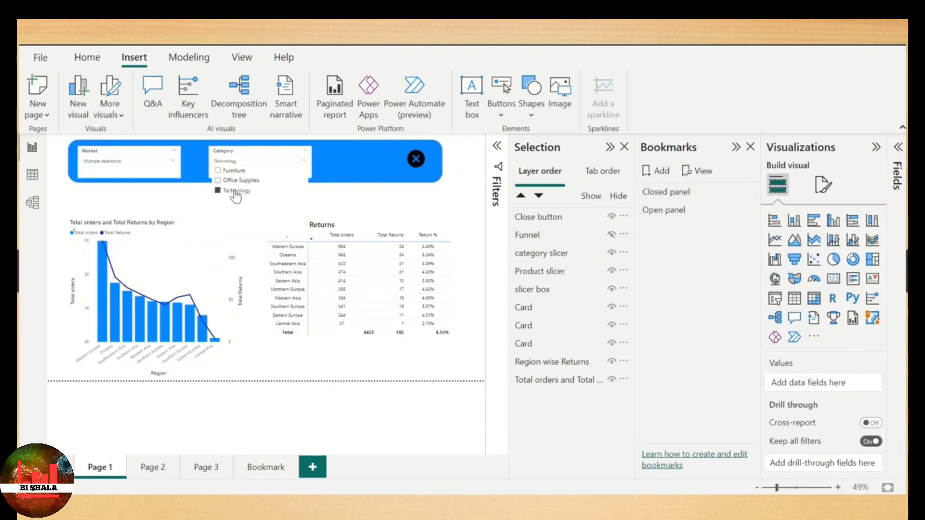
{"action": "left_click", "coordinate": [371, 200]}
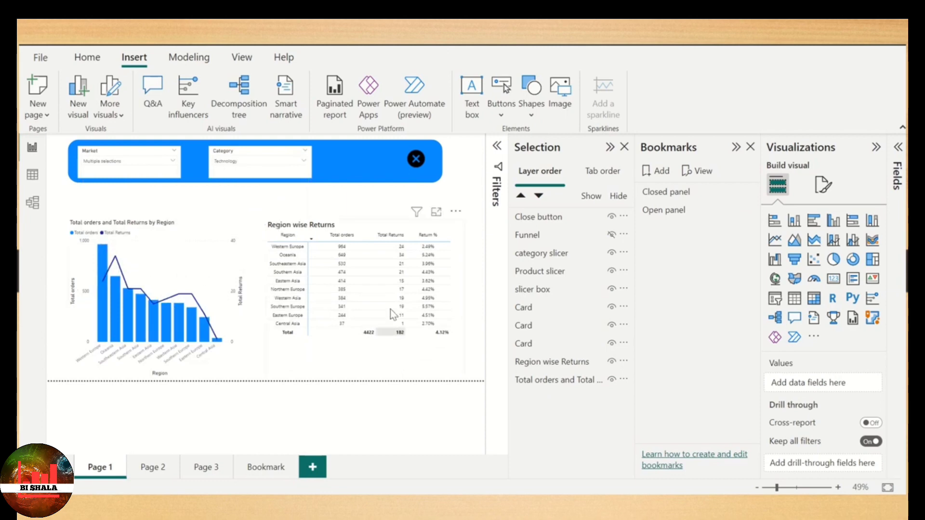
{"action": "left_click", "coordinate": [416, 160], "text": "ctrl"}
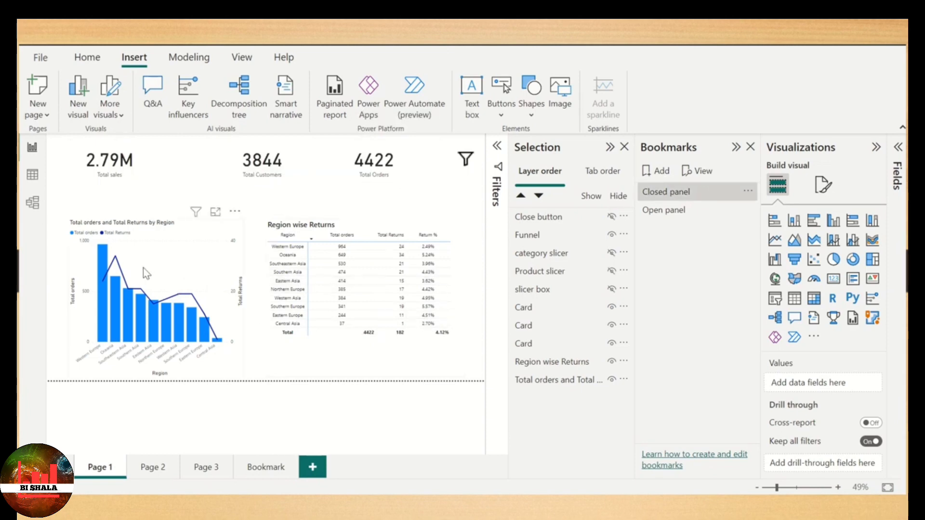
- Check which options are enabled for the Closed panel bookmark, and reopen the slicer panel
{"action": "left_click", "coordinate": [747, 191]}
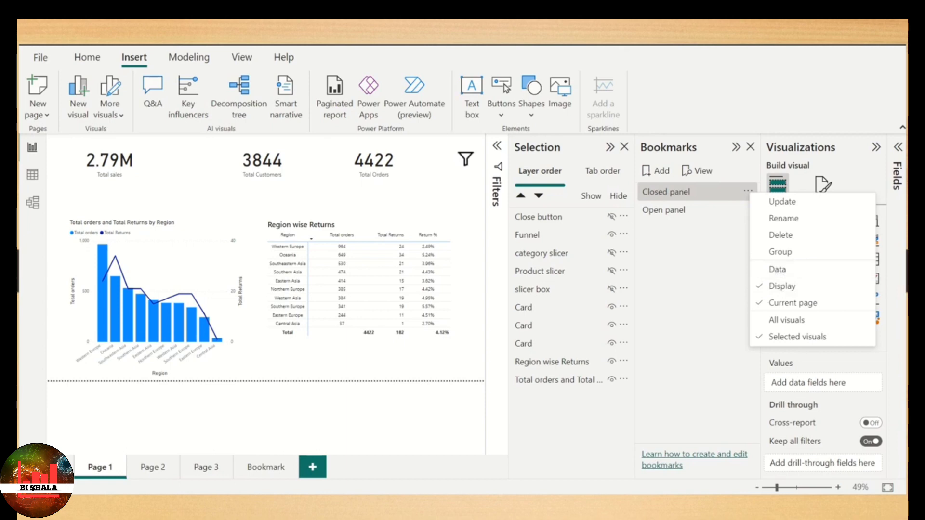
{"action": "left_click", "coordinate": [380, 63]}
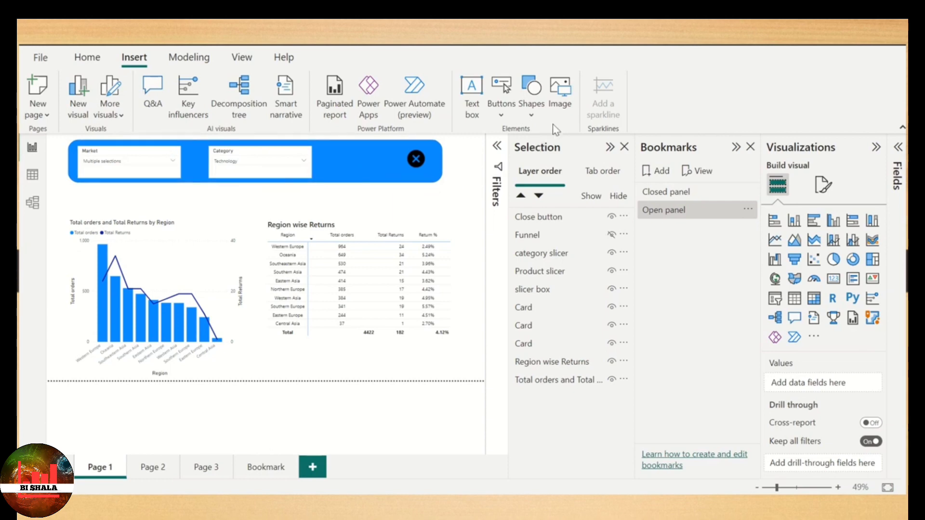
- Insert the icons8-clear-filters-100 image and shrink it to fit between the Category slicer and the close icon
{"action": "left_click", "coordinate": [560, 91]}
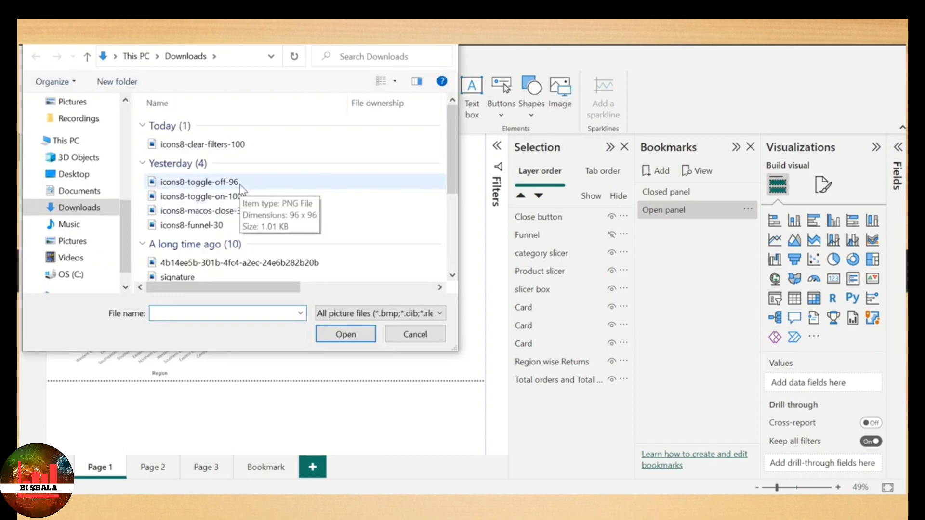
{"action": "left_click", "coordinate": [203, 144]}
{"action": "left_click", "coordinate": [359, 338]}
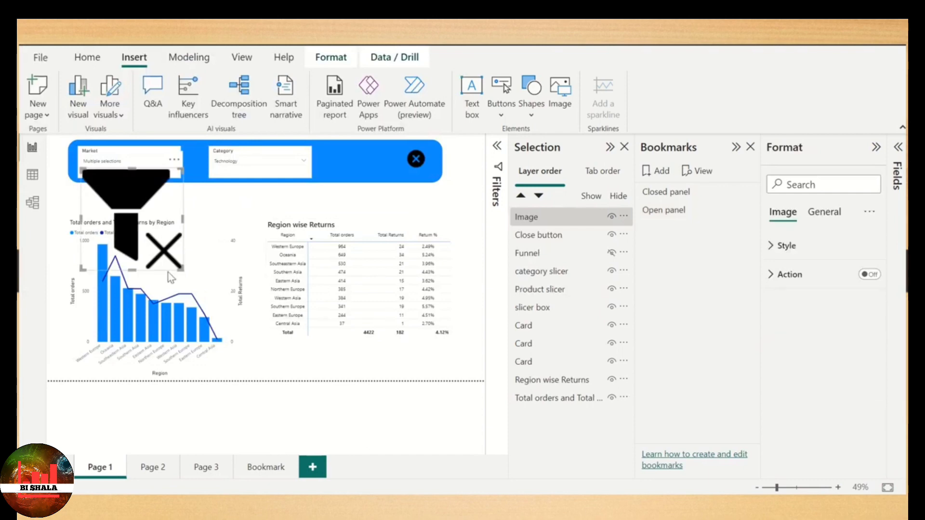
{"action": "left_click_drag", "start_coordinate": [181, 269], "coordinate": [365, 170]}
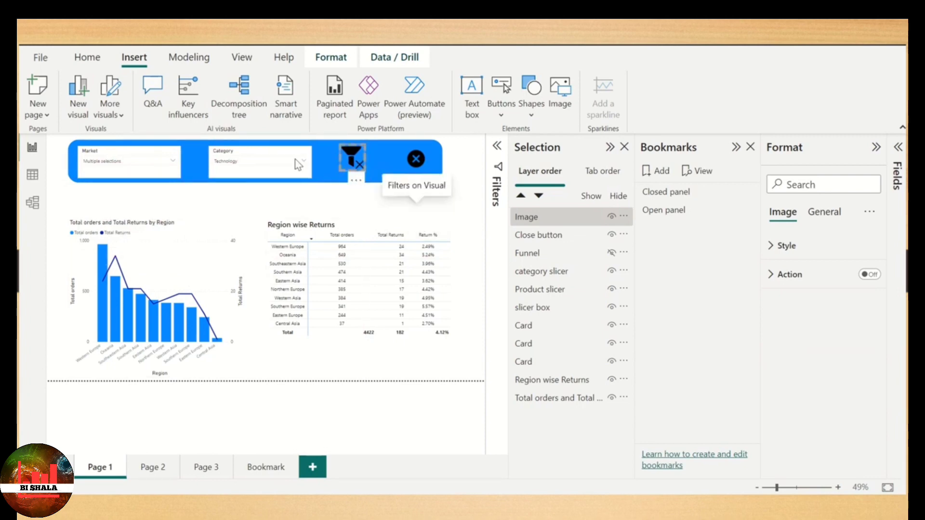
{"action": "left_click", "coordinate": [392, 192]}
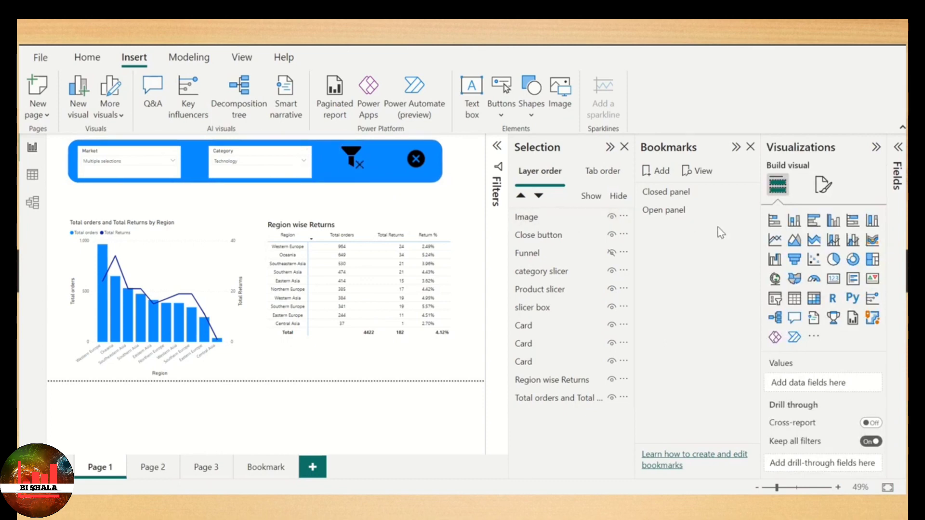
- Clear the selections of the Category and Market slicers
{"action": "left_click", "coordinate": [284, 162]}
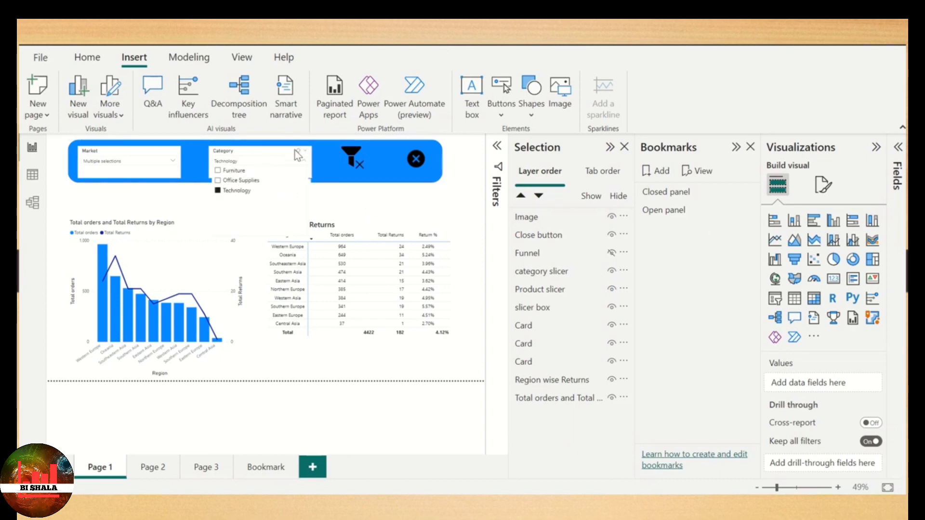
{"action": "left_click", "coordinate": [297, 150]}
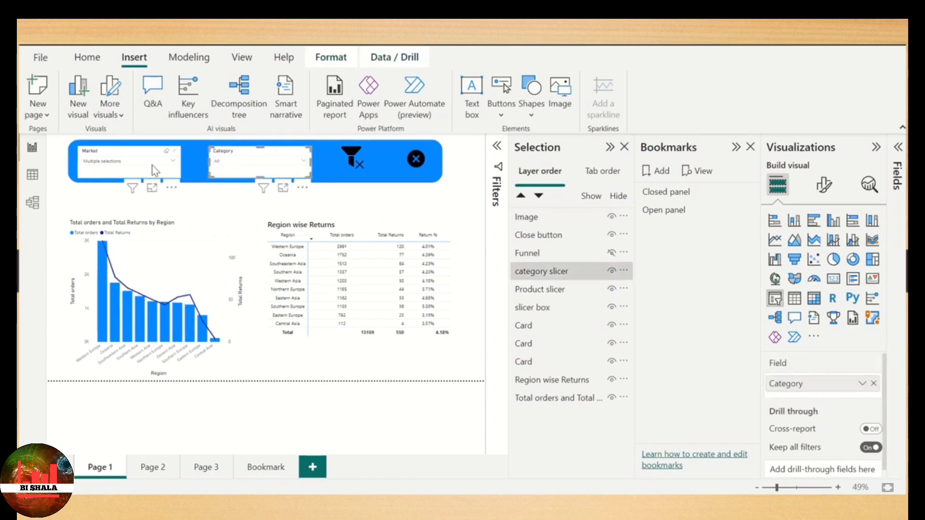
{"action": "left_click", "coordinate": [166, 153]}
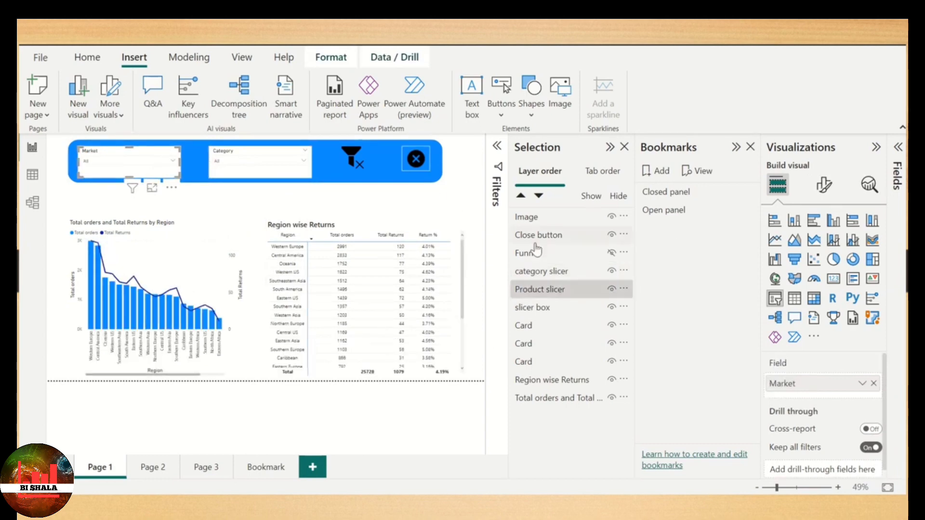
- With the category slicer and Product slicer layers selected, add a bookmark and name it Clear selection
{"action": "left_click", "coordinate": [565, 273], "text": "ctrl"}
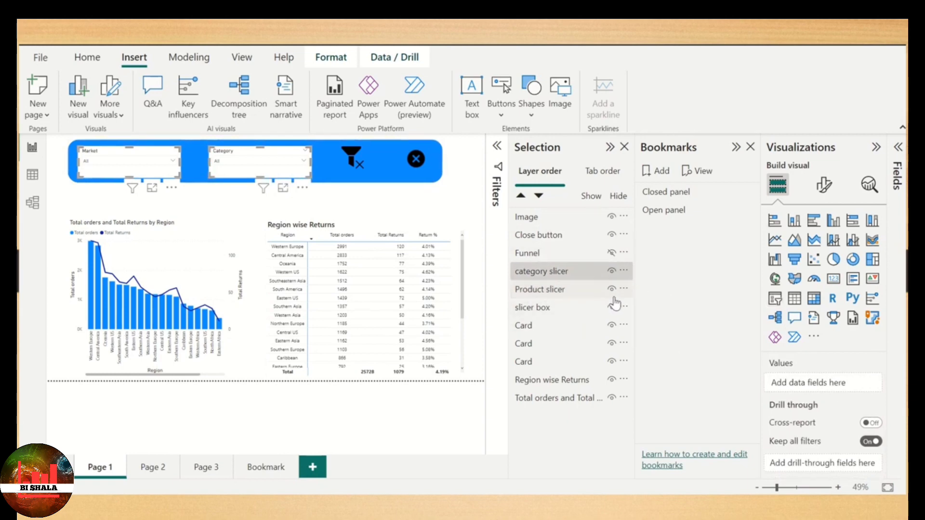
{"action": "left_click", "coordinate": [662, 171]}
{"action": "double_click", "coordinate": [683, 226]}
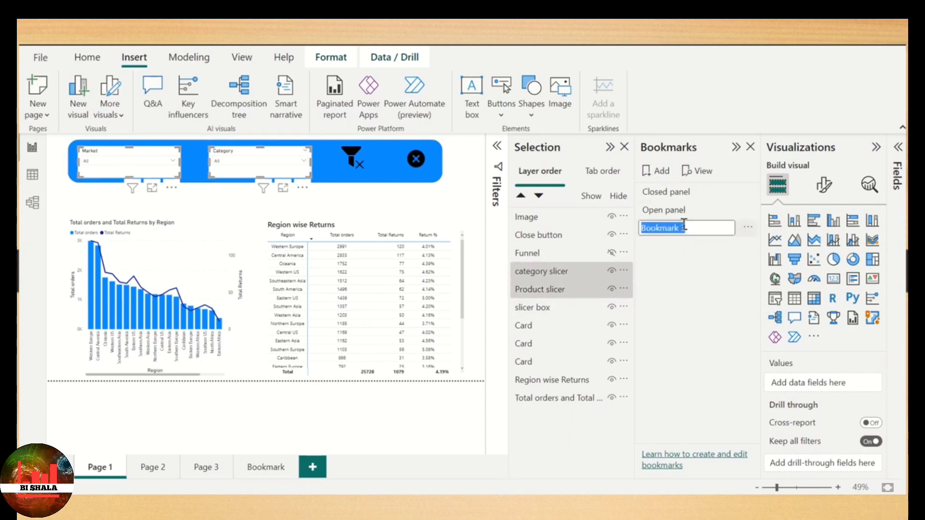
{"action": "type", "text": "C"}
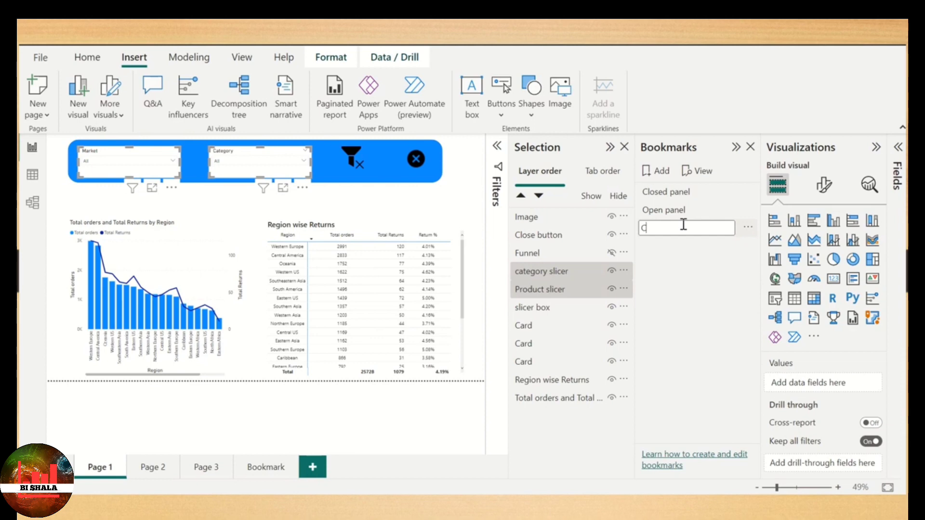
{"action": "type", "text": "Lears "}
{"action": "type", "text": "ar selection"}
{"action": "key", "text": "Return"}
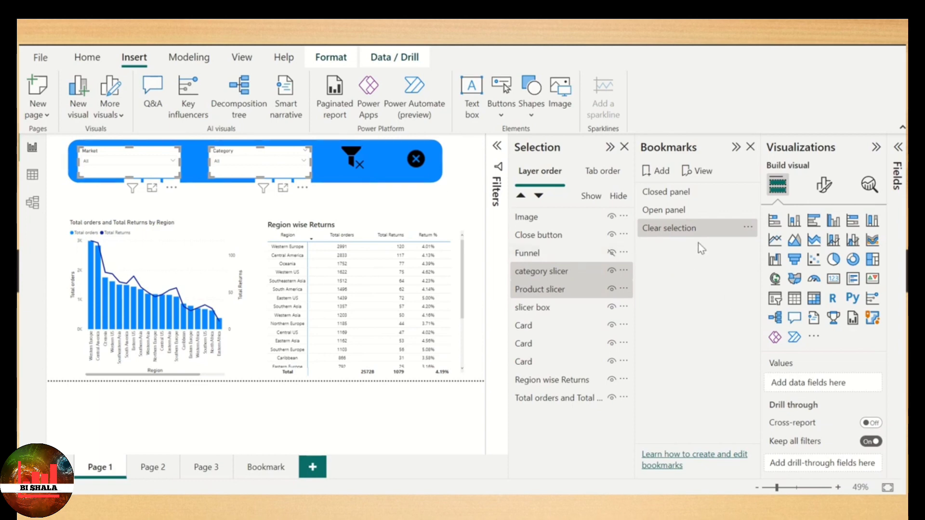
- Restrict the Clear selection bookmark to selected visuals, update it and check its options
{"action": "left_click", "coordinate": [749, 231]}
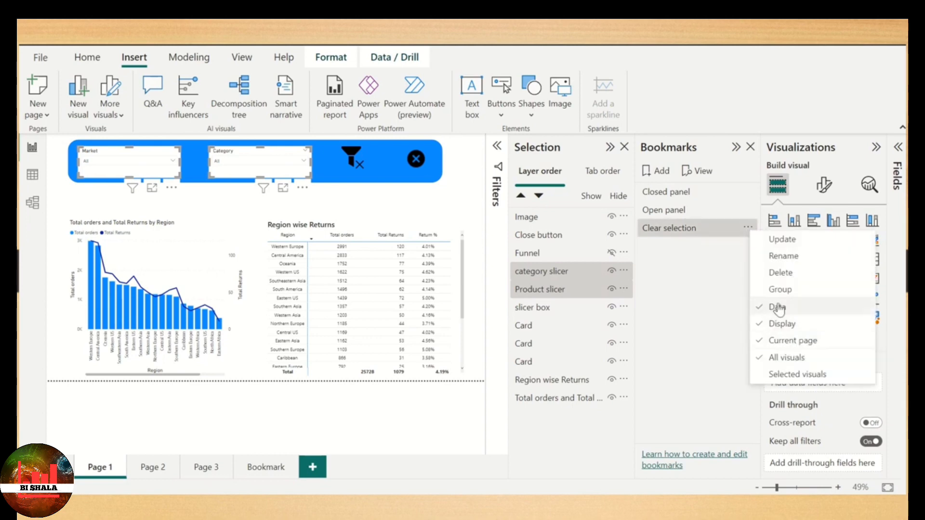
{"action": "left_click", "coordinate": [799, 376]}
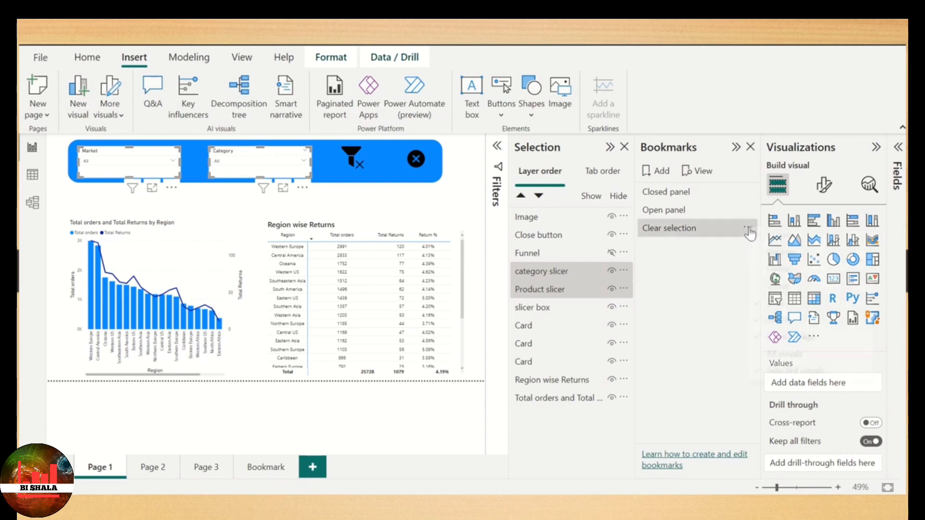
{"action": "left_click", "coordinate": [747, 227]}
{"action": "left_click", "coordinate": [781, 236]}
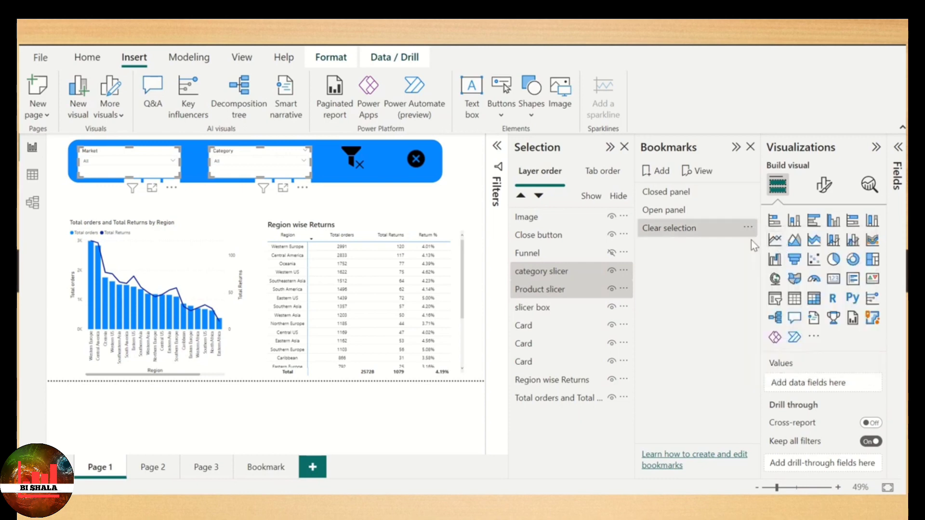
{"action": "left_click", "coordinate": [747, 228]}
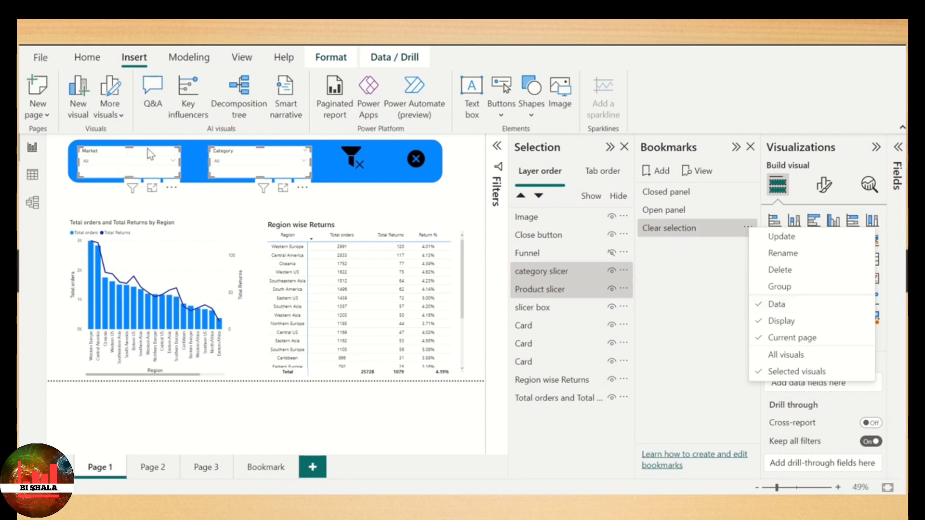
{"action": "left_click", "coordinate": [684, 295]}
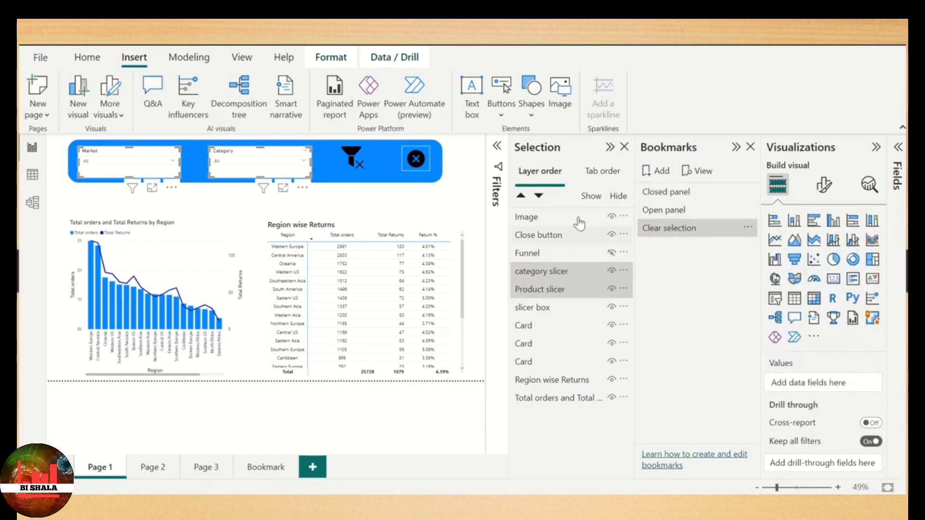
- Turn on the clear-filters image's action with type Bookmark, linked to the Clear selection bookmark
{"action": "left_click", "coordinate": [352, 161]}
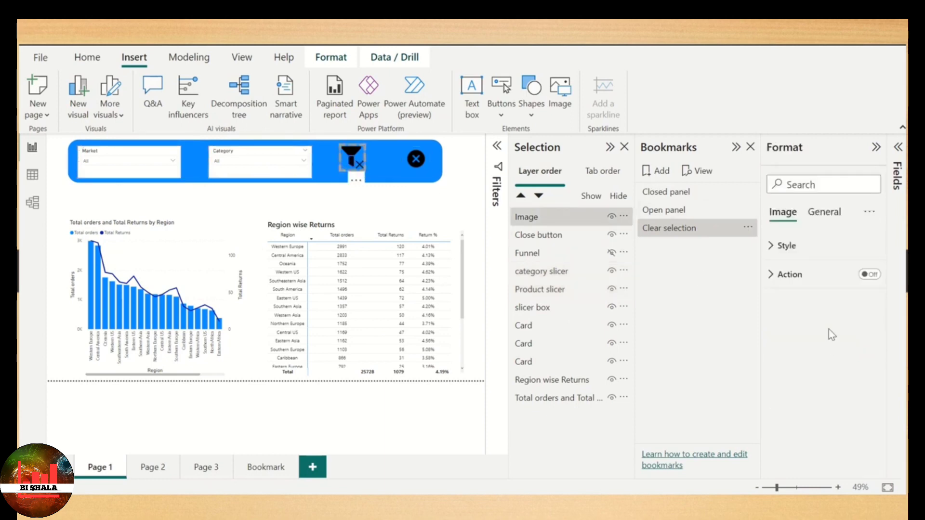
{"action": "left_click", "coordinate": [871, 274]}
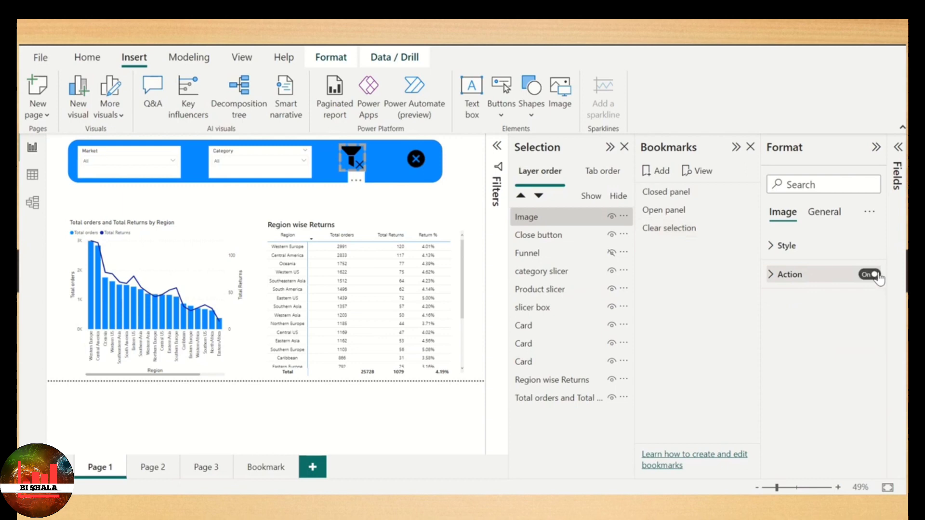
{"action": "left_click", "coordinate": [823, 283]}
{"action": "left_click", "coordinate": [819, 338]}
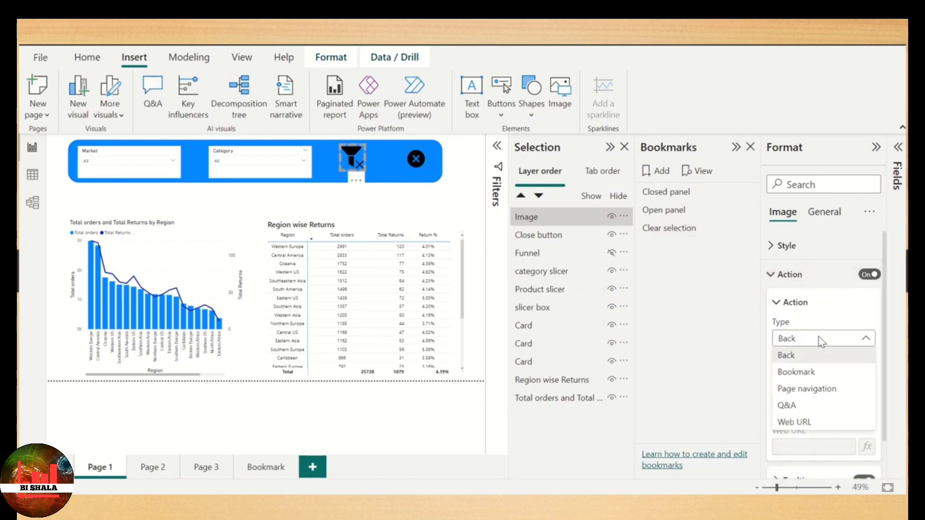
{"action": "left_click", "coordinate": [795, 373]}
{"action": "left_click", "coordinate": [819, 376]}
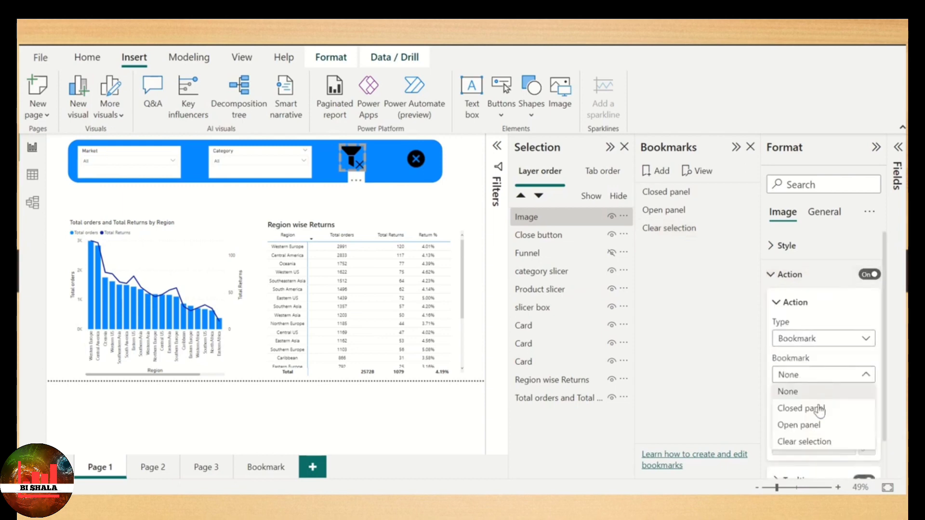
{"action": "left_click", "coordinate": [820, 442]}
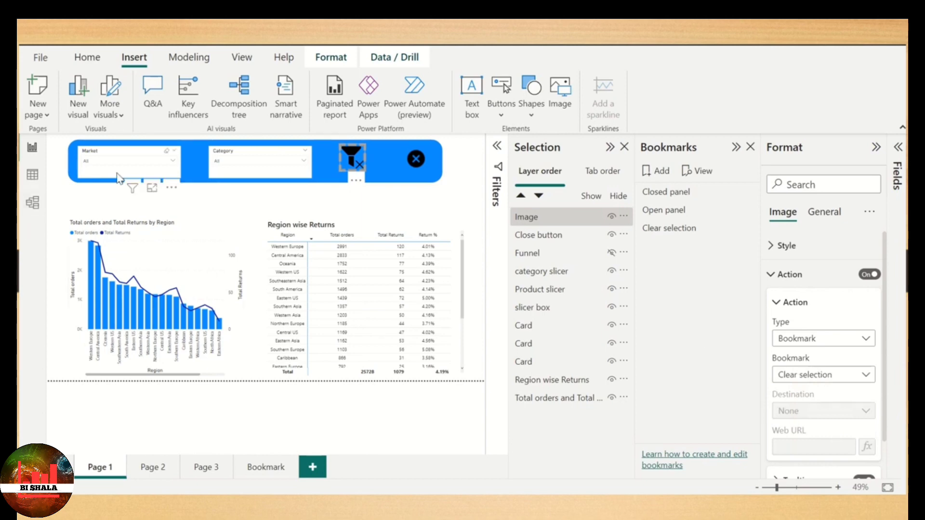
- Filter Market to Asia Pacific and Europe and Category to Technology and Office Supplies, and clear both through the clear-filters icon
{"action": "left_click", "coordinate": [139, 163]}
{"action": "left_click", "coordinate": [108, 182]}
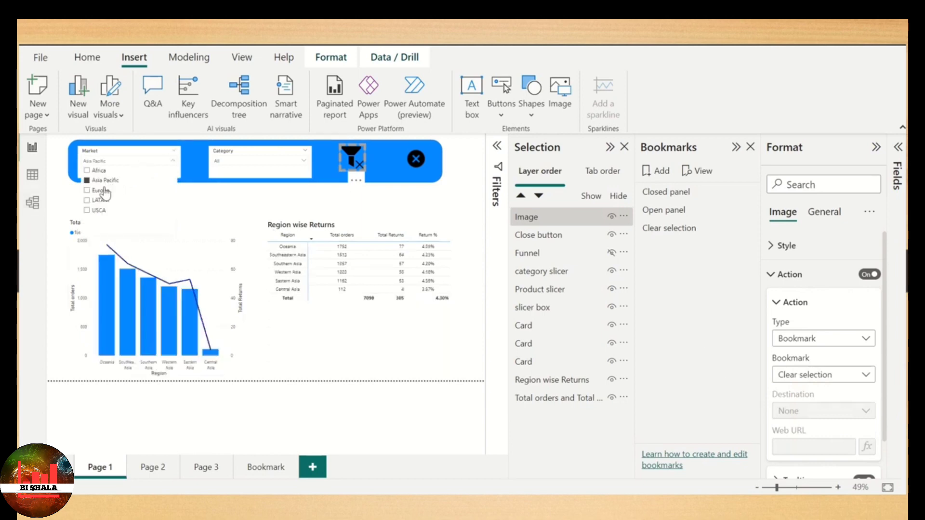
{"action": "left_click", "coordinate": [102, 190]}
{"action": "left_click", "coordinate": [267, 192]}
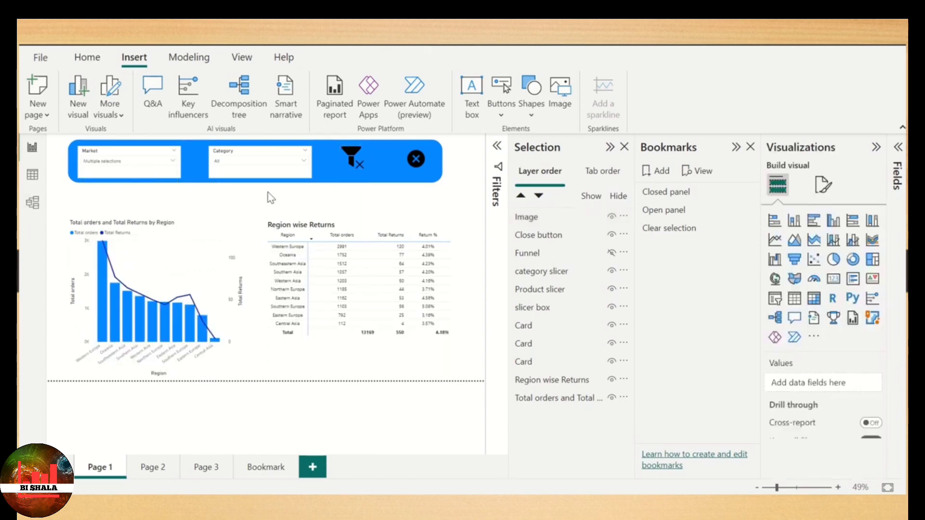
{"action": "left_click", "coordinate": [289, 161]}
{"action": "left_click", "coordinate": [238, 192]}
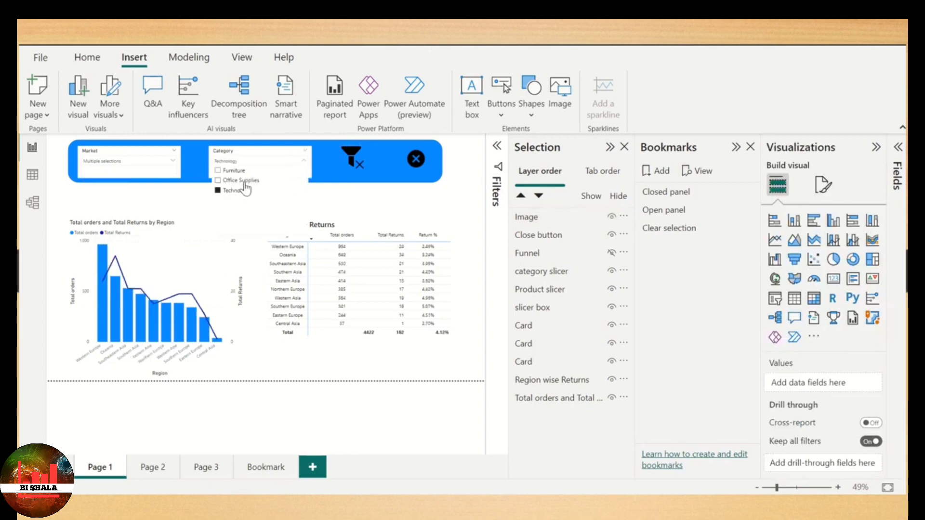
{"action": "left_click", "coordinate": [244, 181]}
{"action": "left_click", "coordinate": [336, 207]}
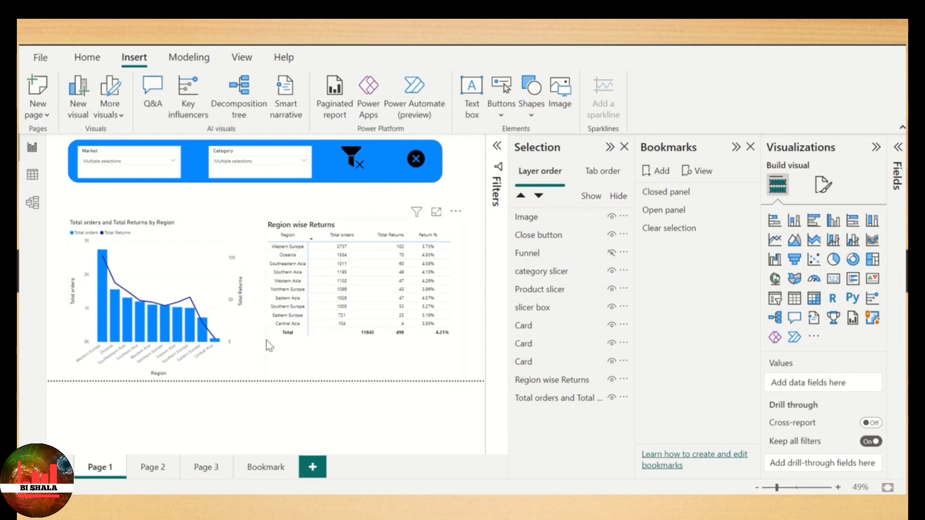
{"action": "left_click", "coordinate": [356, 161], "text": "ctrl"}
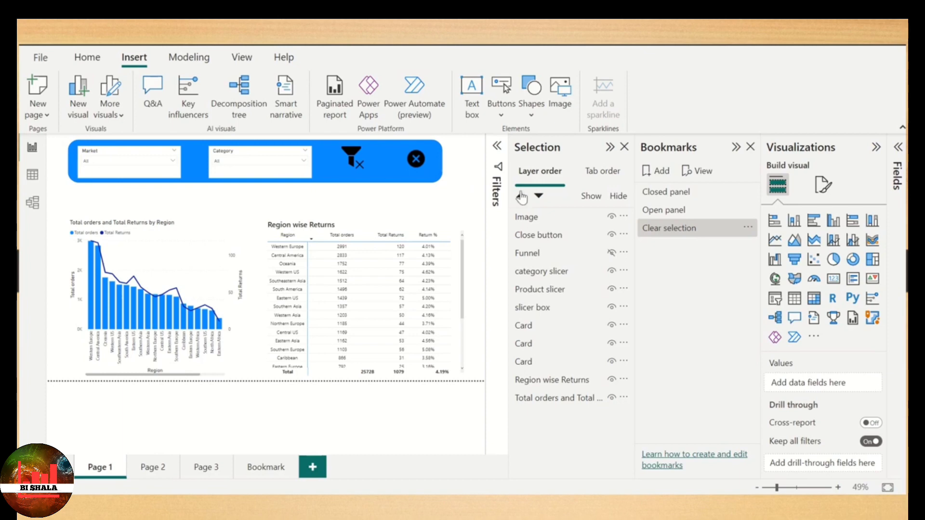
- Collapse the Selection and Bookmarks panes to view the report page larger, and expand both again
{"action": "left_click", "coordinate": [610, 147]}
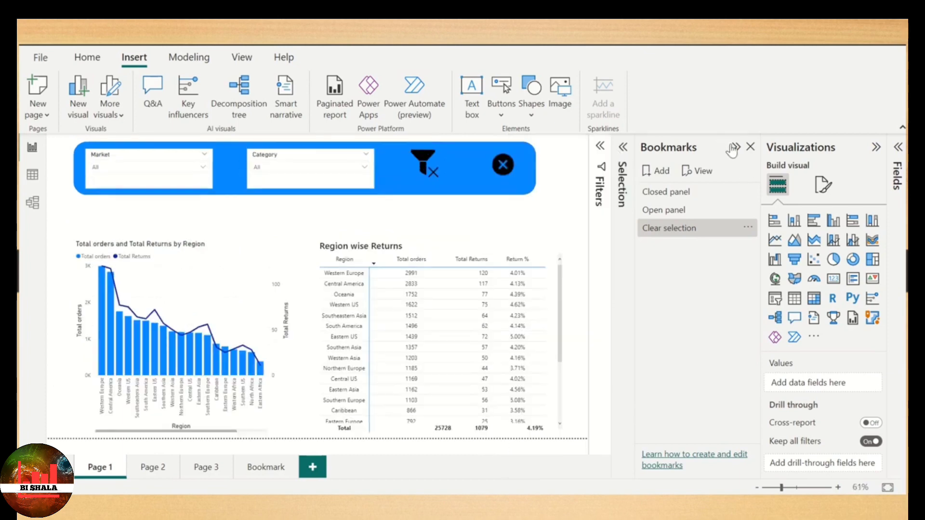
{"action": "left_click", "coordinate": [733, 146]}
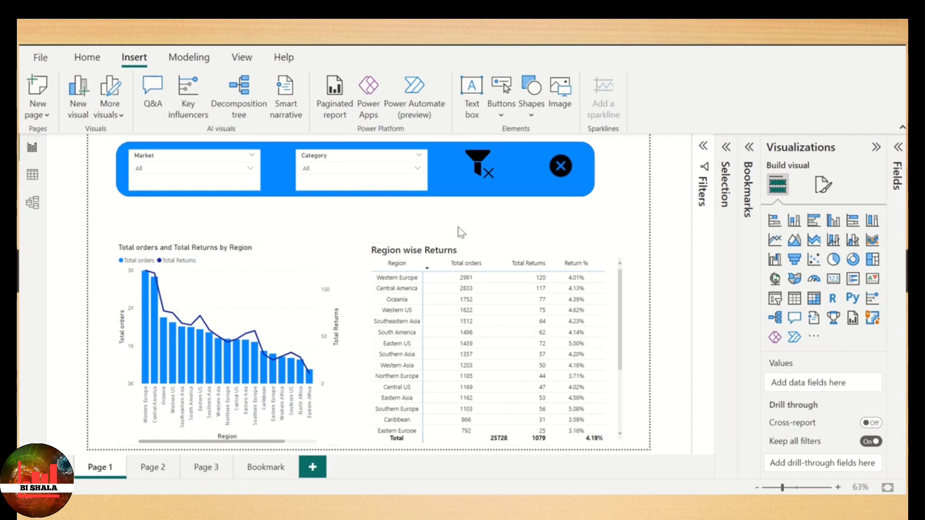
{"action": "left_click", "coordinate": [726, 149]}
{"action": "left_click", "coordinate": [750, 148]}
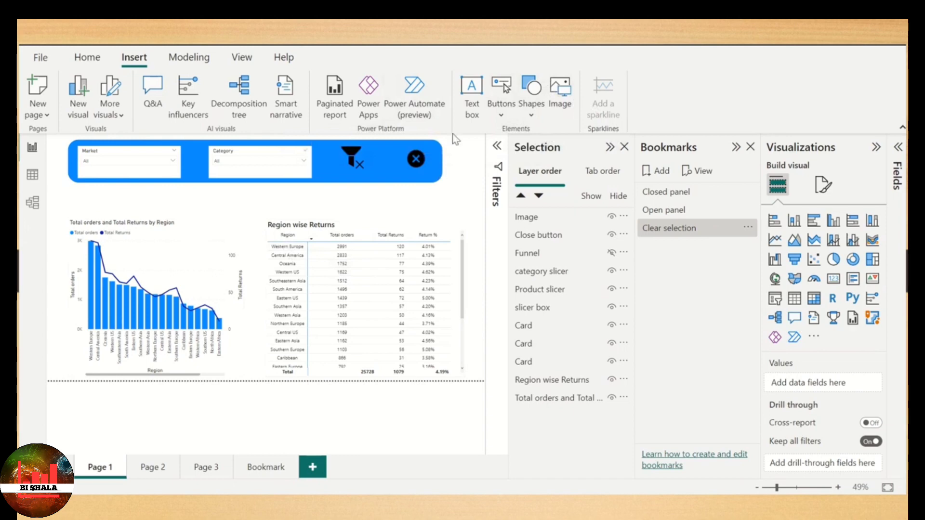
- Insert the icons8-toggle-on-100 image and shrink it to a small toggle just above the Total orders and Total Returns chart
{"action": "left_click", "coordinate": [569, 91]}
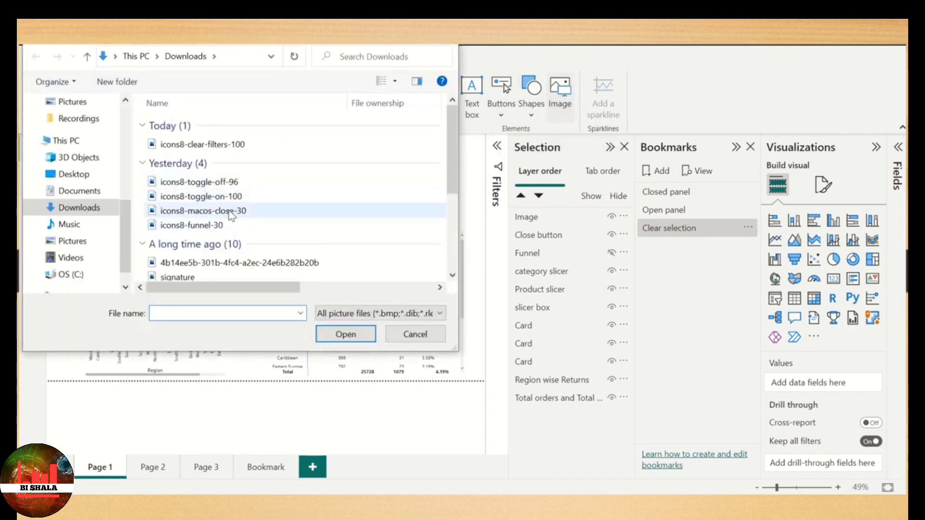
{"action": "left_click", "coordinate": [240, 198]}
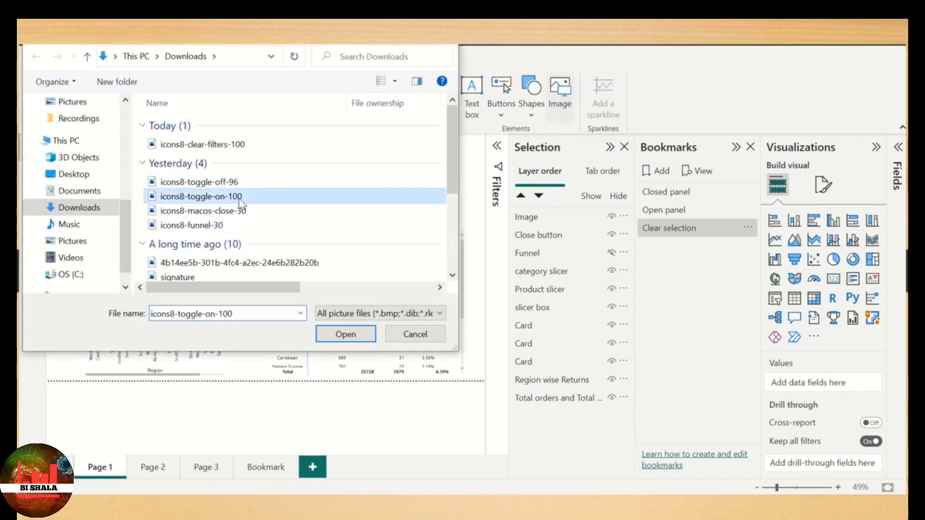
{"action": "left_click", "coordinate": [356, 331]}
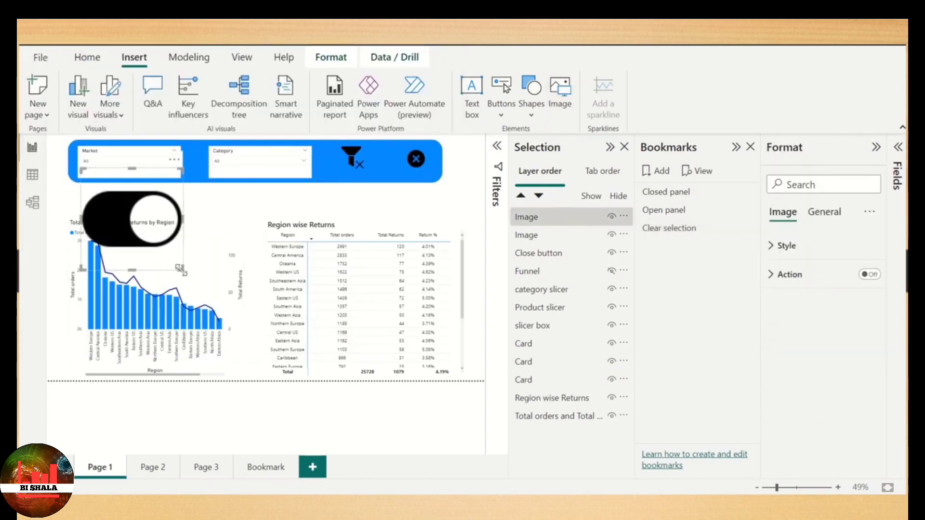
{"action": "left_click_drag", "start_coordinate": [182, 269], "coordinate": [99, 195]}
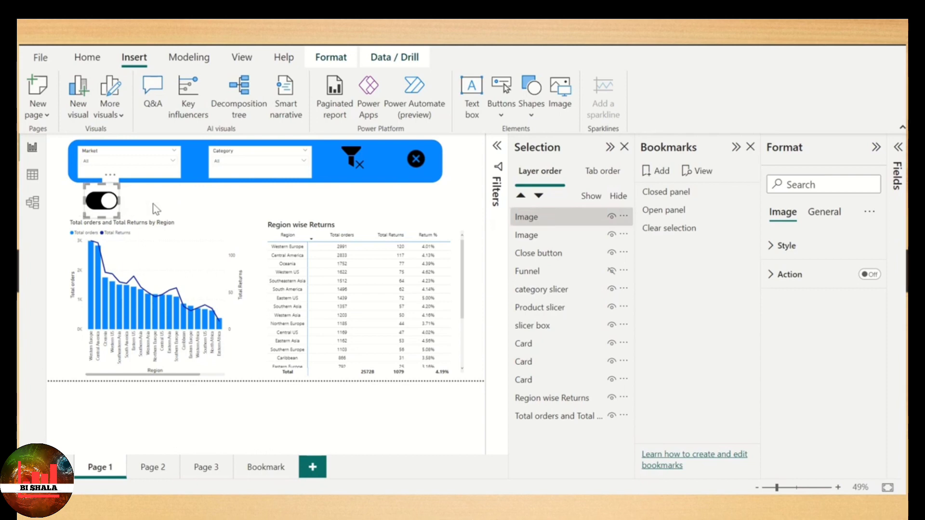
{"action": "left_click", "coordinate": [133, 206]}
- Turn on the toggle image's title, set its text to To Table and increase the title's font size
{"action": "left_click", "coordinate": [104, 200]}
{"action": "left_click", "coordinate": [822, 214]}
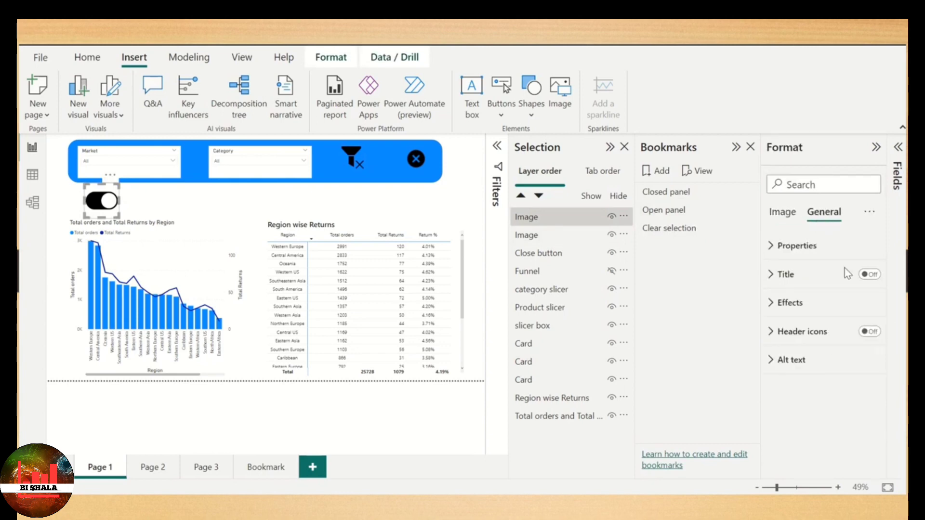
{"action": "left_click", "coordinate": [878, 282]}
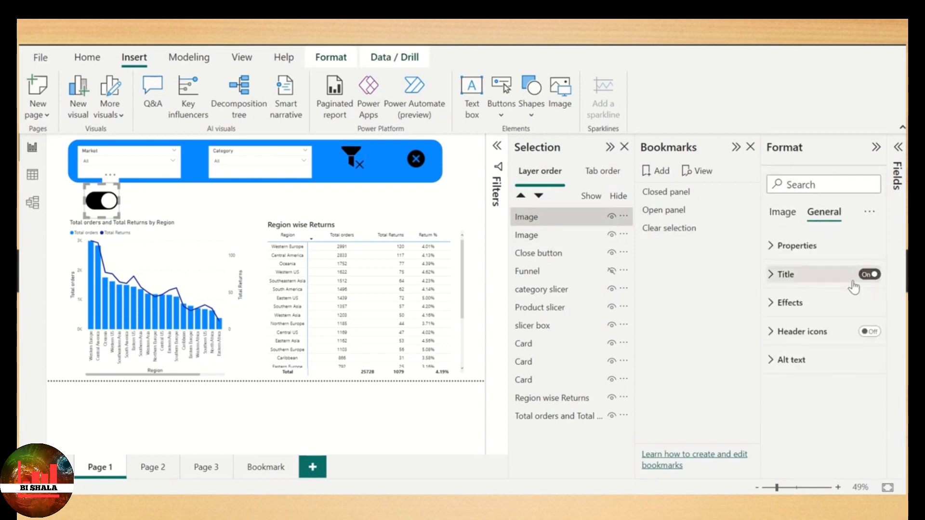
{"action": "left_click", "coordinate": [832, 283]}
{"action": "left_click", "coordinate": [794, 316]}
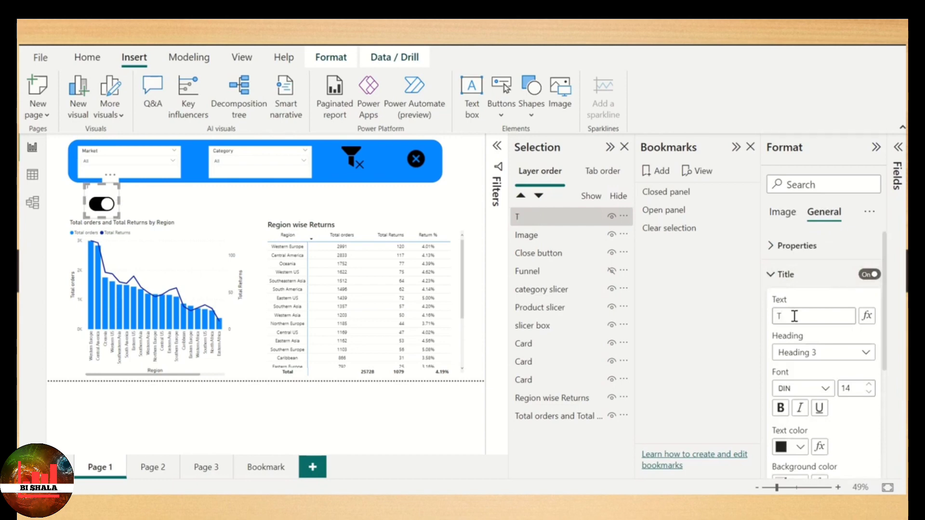
{"action": "type", "text": "To Table"}
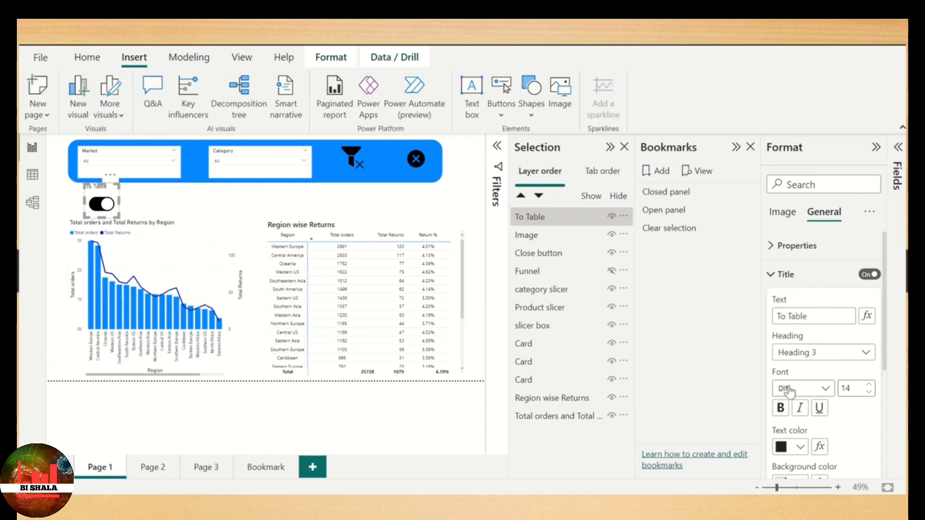
{"action": "left_click", "coordinate": [868, 385]}
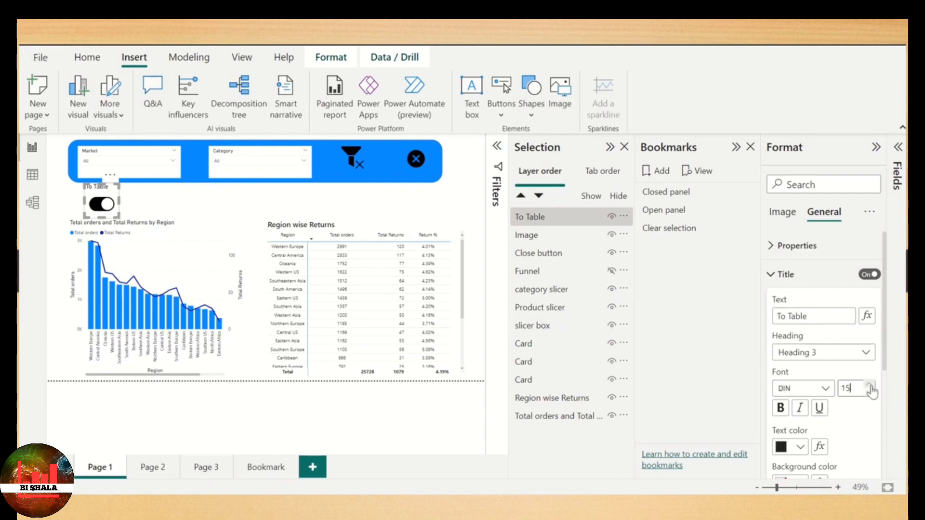
{"action": "left_click", "coordinate": [869, 384]}
{"action": "left_click", "coordinate": [869, 385]}
{"action": "left_click", "coordinate": [869, 385]}
{"action": "left_click", "coordinate": [869, 385]}
{"action": "left_click", "coordinate": [868, 385]}
{"action": "left_click", "coordinate": [206, 193]}
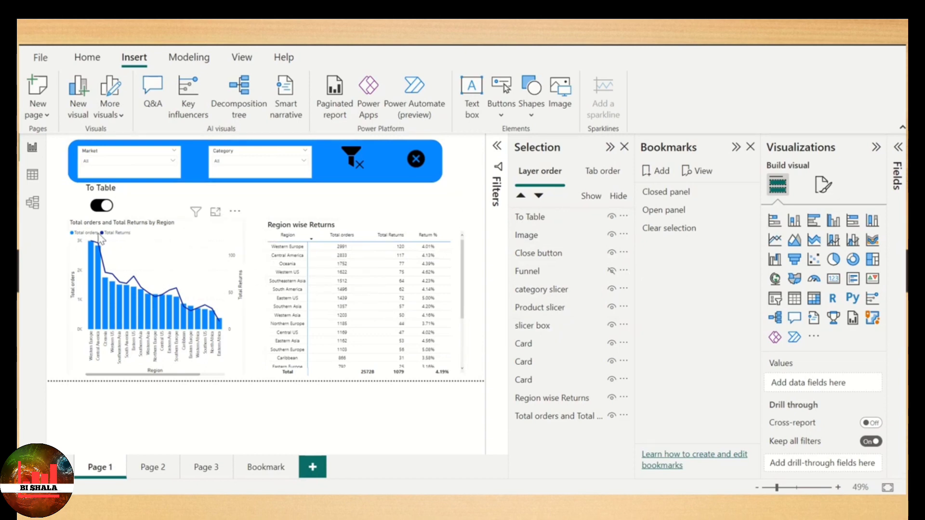
- Hide the Total orders and Total Returns by Region chart on Page 1
{"action": "left_click", "coordinate": [214, 259]}
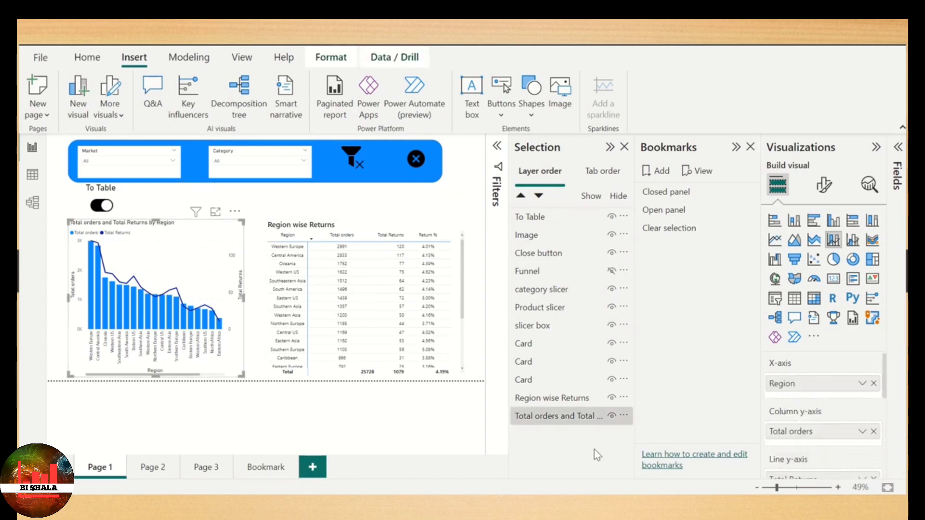
{"action": "left_click", "coordinate": [614, 417]}
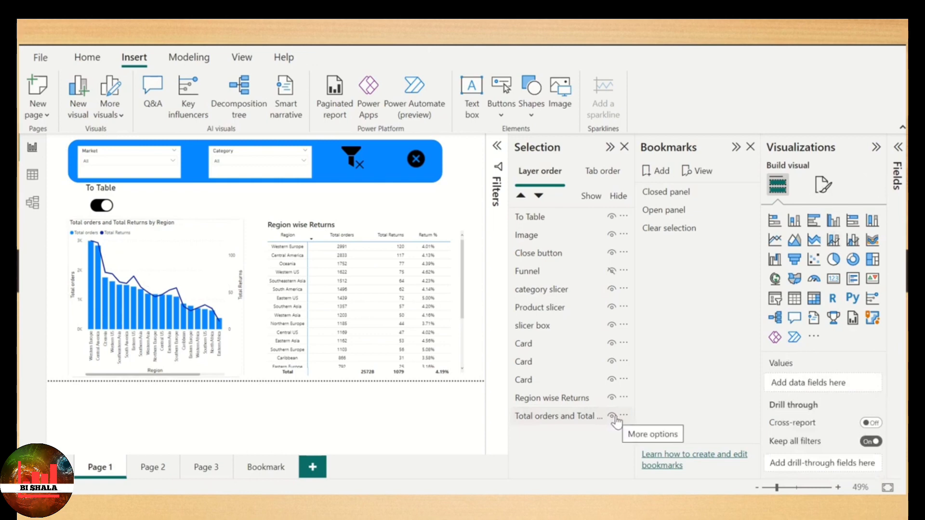
{"action": "left_click", "coordinate": [612, 416]}
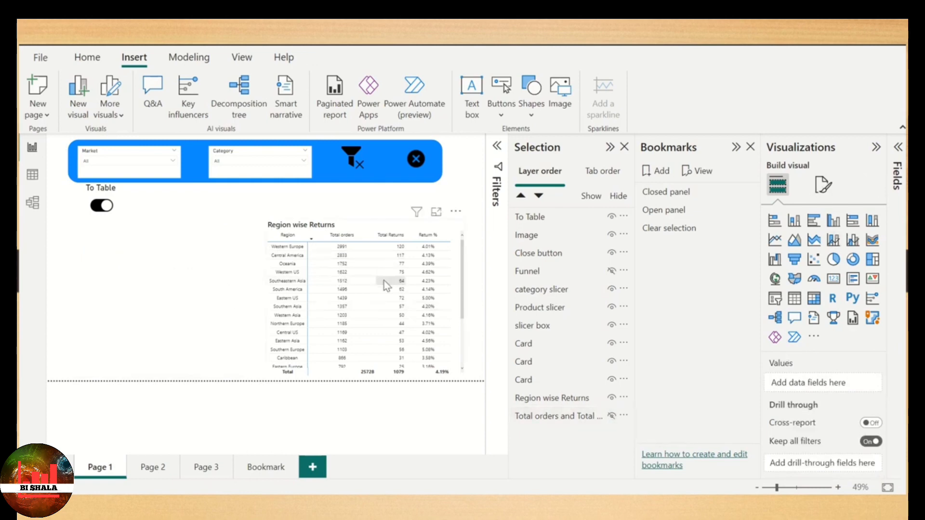
- Select the Region wise Returns table together with the hidden chart and add a bookmark named To Table
{"action": "left_click", "coordinate": [583, 406]}
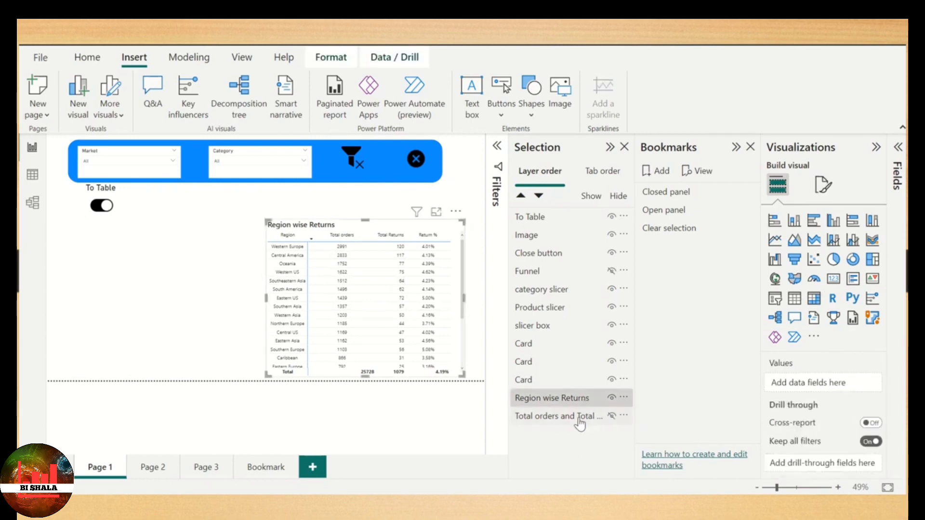
{"action": "left_click", "coordinate": [578, 418], "text": "ctrl"}
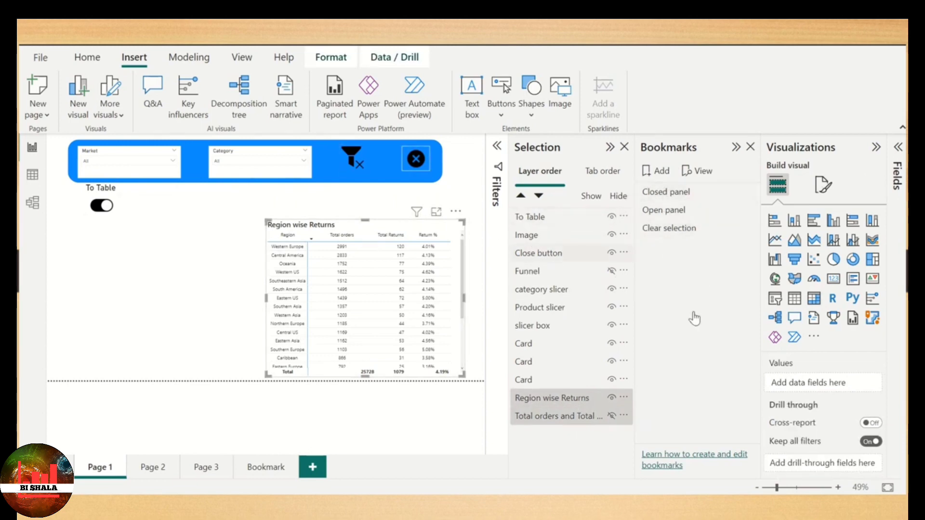
{"action": "left_click", "coordinate": [583, 404], "text": "ctrl"}
{"action": "left_click", "coordinate": [602, 397], "text": "ctrl"}
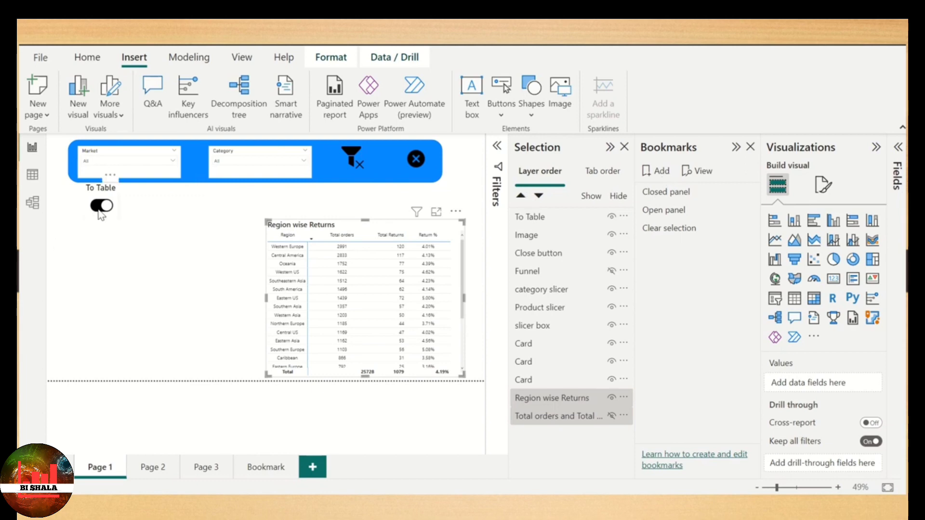
{"action": "left_click", "coordinate": [656, 173]}
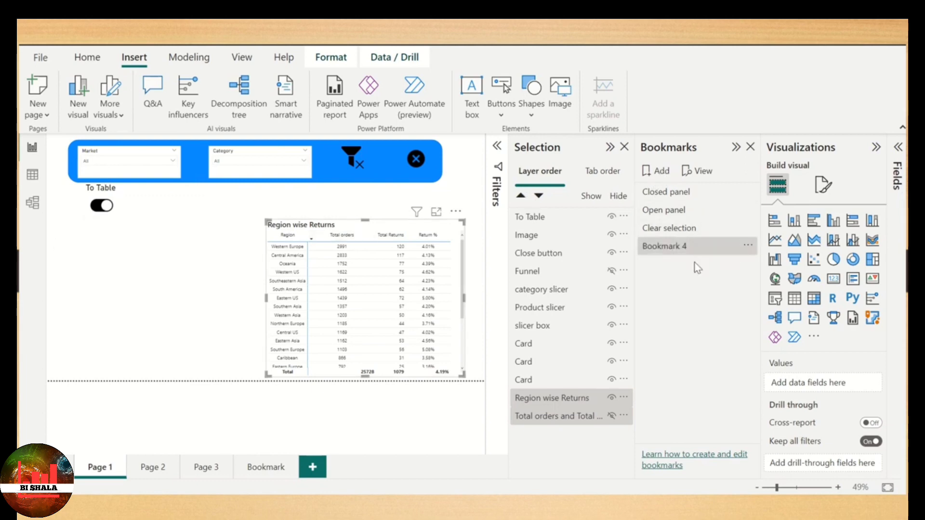
{"action": "double_click", "coordinate": [685, 250]}
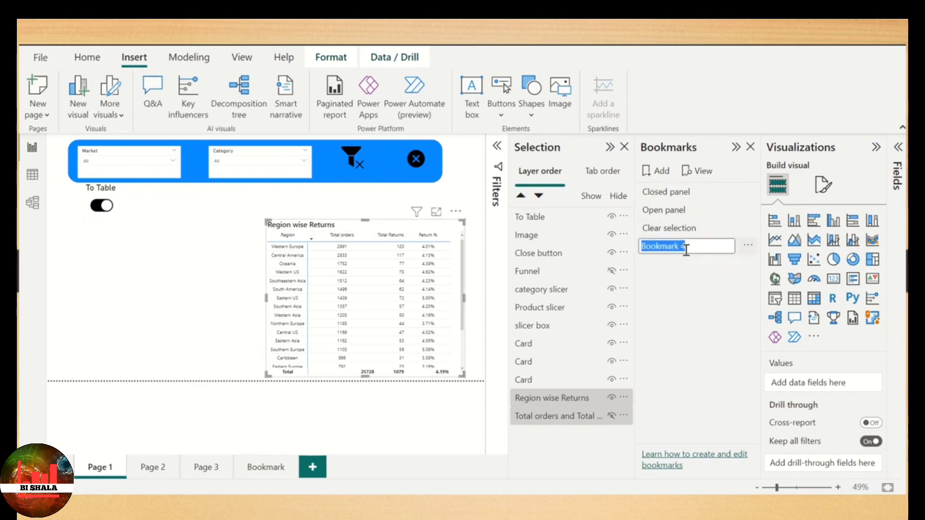
{"action": "type", "text": "To T"}
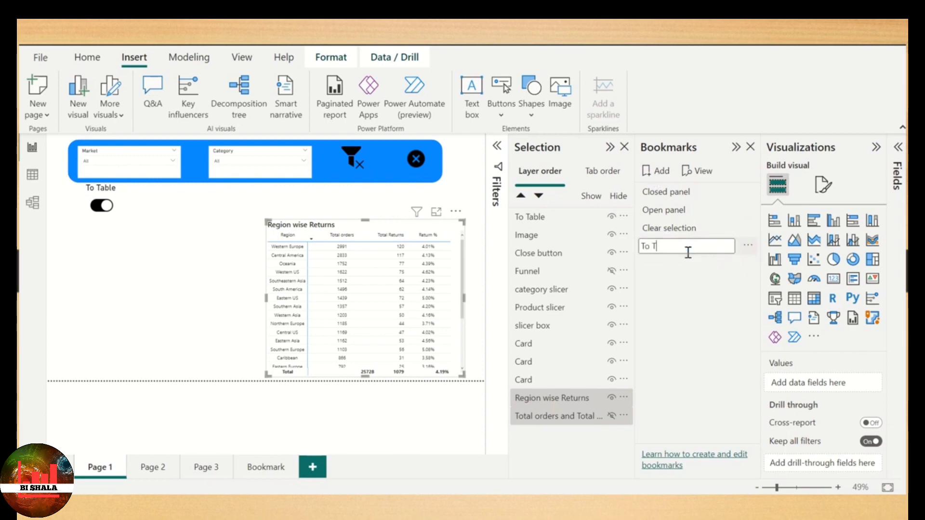
{"action": "type", "text": "able"}
{"action": "key", "text": "Return"}
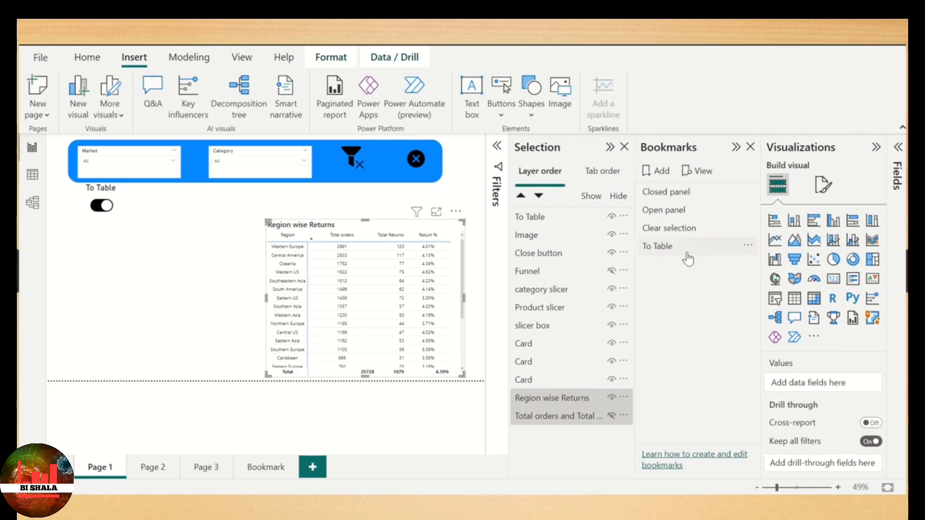
- Restrict the To Table bookmark to selected visuals, exclude Data from it, update it and check its options
{"action": "left_click", "coordinate": [748, 248]}
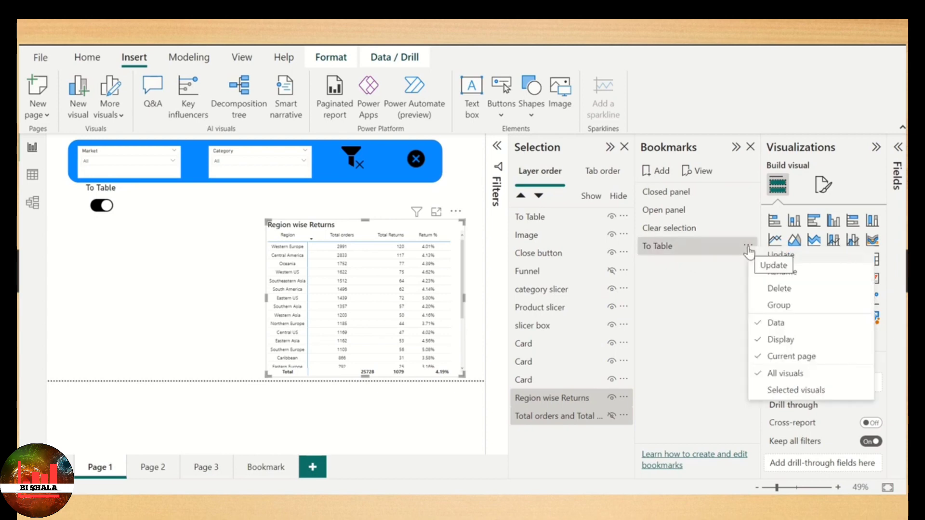
{"action": "left_click", "coordinate": [794, 388]}
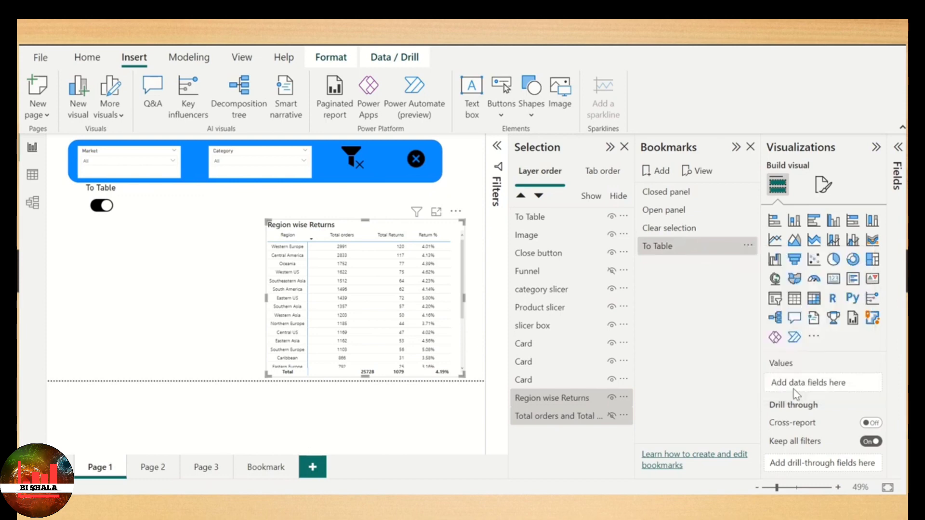
{"action": "left_click", "coordinate": [748, 248]}
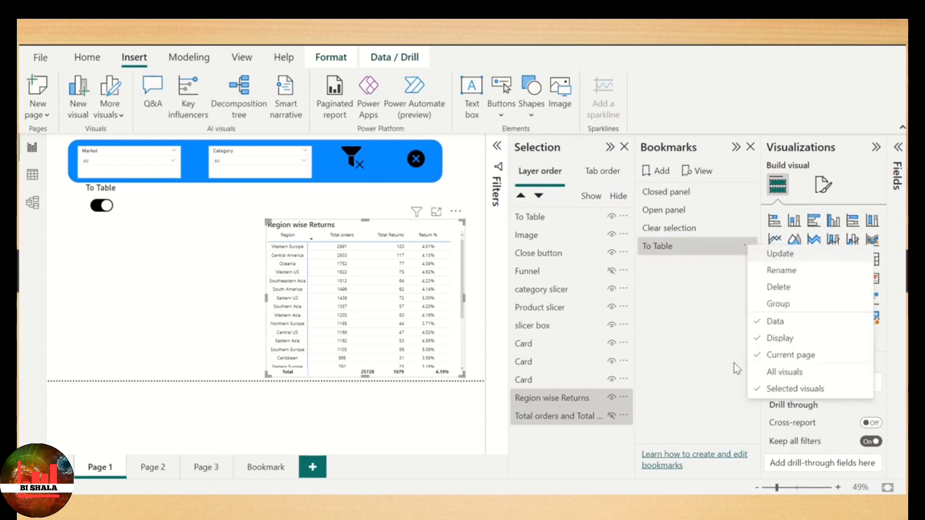
{"action": "left_click", "coordinate": [782, 323]}
{"action": "left_click", "coordinate": [748, 248]}
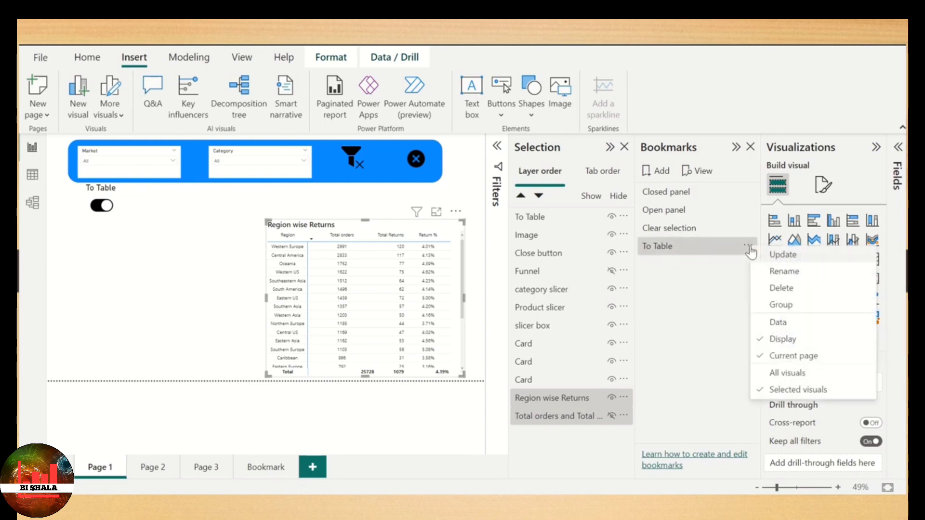
{"action": "left_click", "coordinate": [799, 256]}
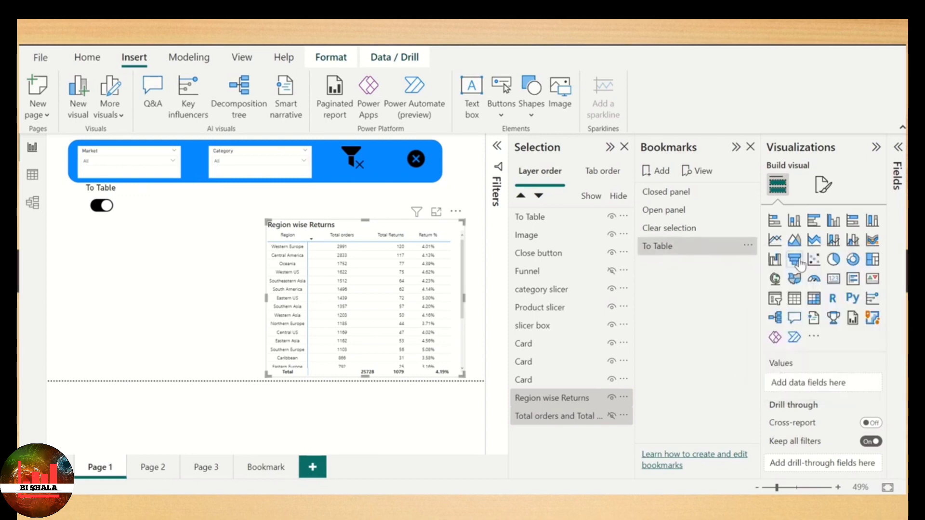
{"action": "left_click", "coordinate": [747, 246]}
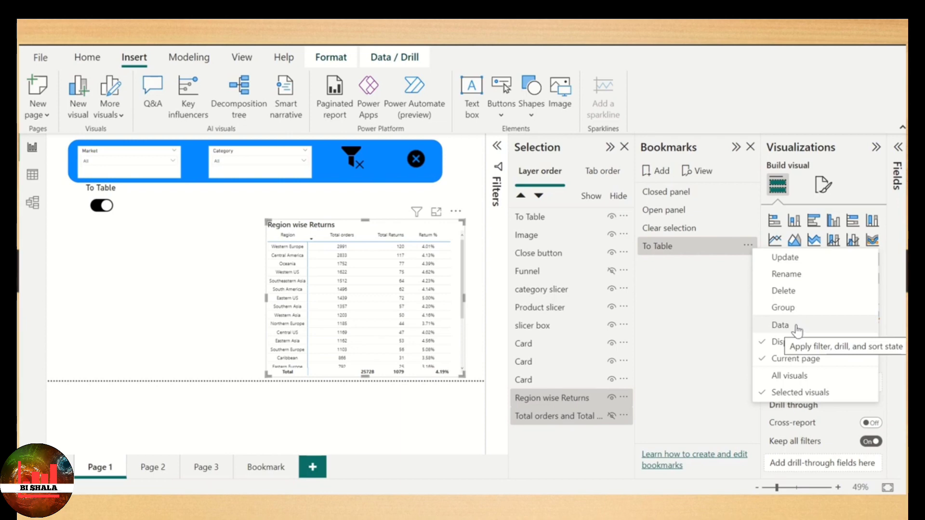
{"action": "left_click", "coordinate": [689, 283]}
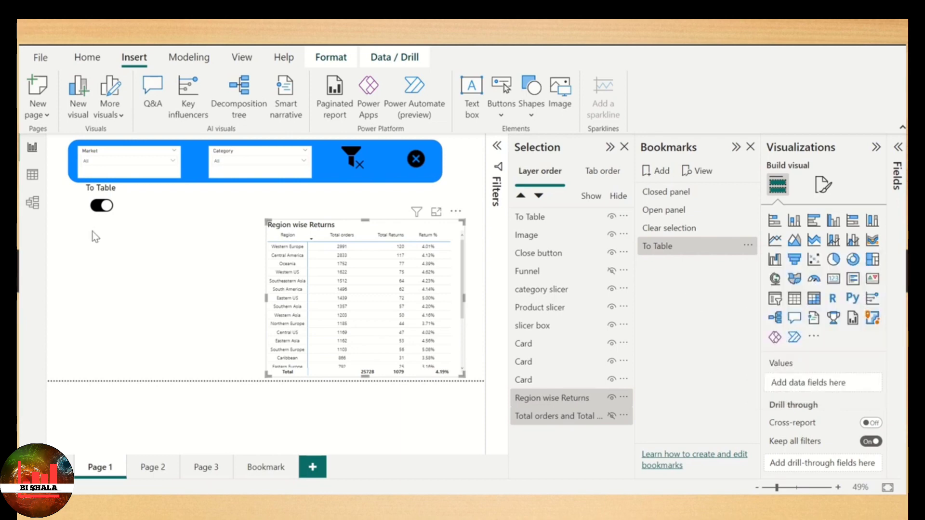
- Turn on the toggle image's action with type Bookmark, linked to the To Table bookmark
{"action": "left_click", "coordinate": [92, 201]}
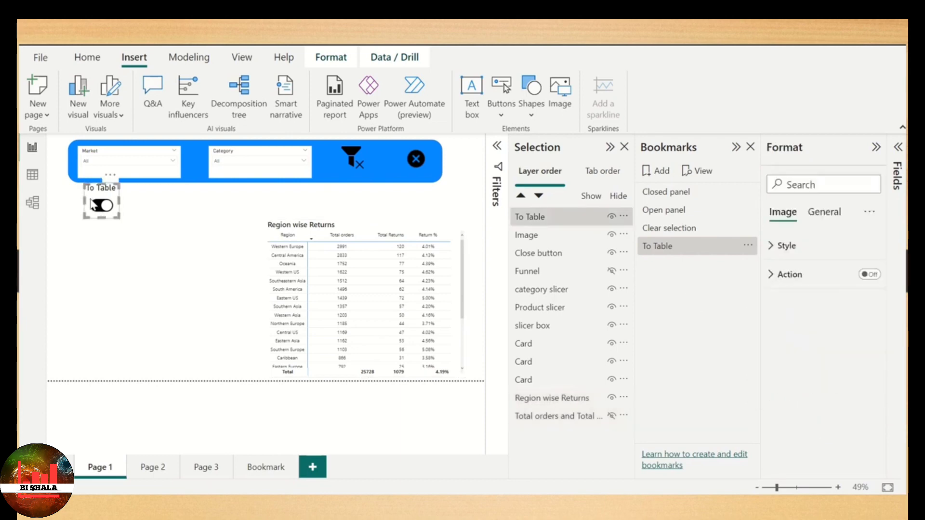
{"action": "left_click", "coordinate": [870, 274]}
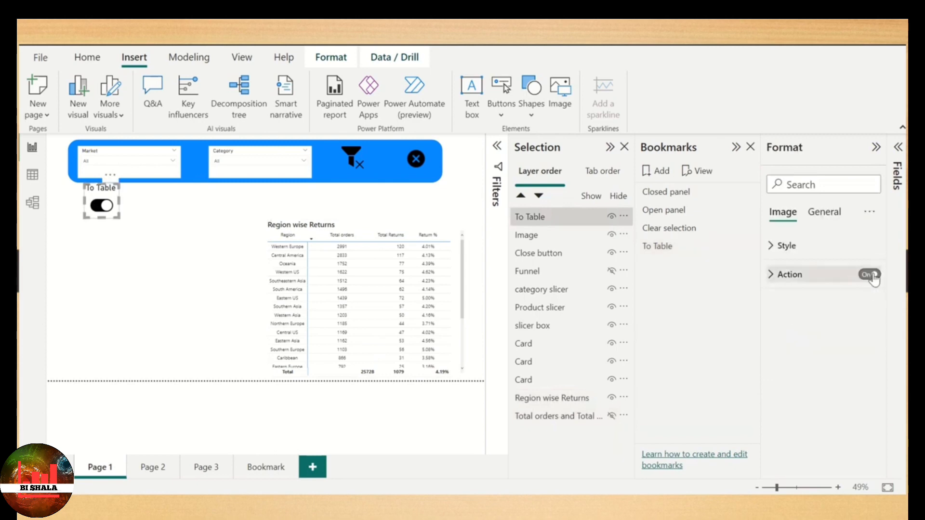
{"action": "left_click", "coordinate": [811, 280]}
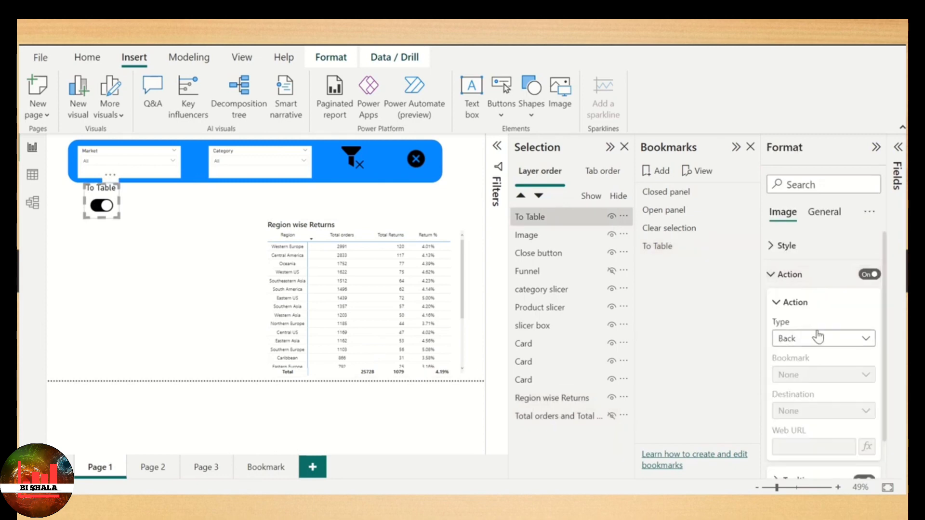
{"action": "left_click", "coordinate": [853, 345]}
{"action": "left_click", "coordinate": [817, 372]}
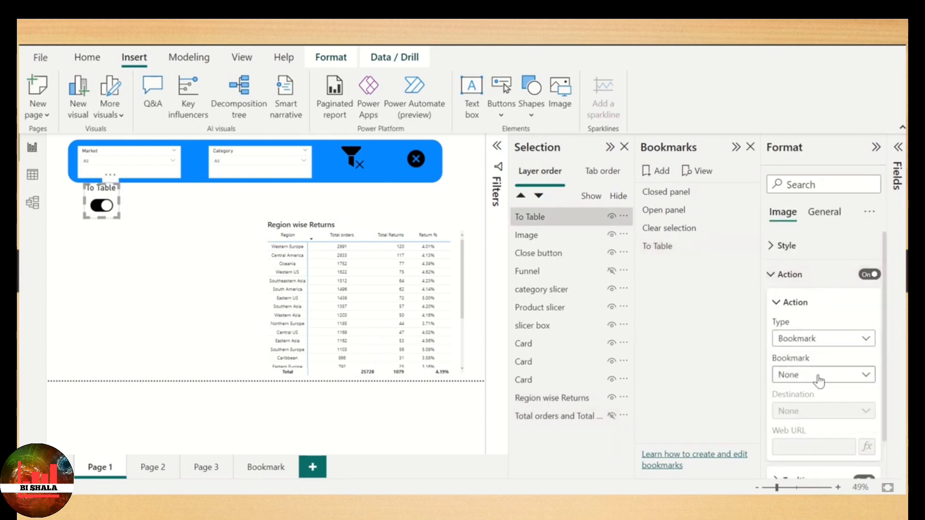
{"action": "left_click", "coordinate": [821, 377]}
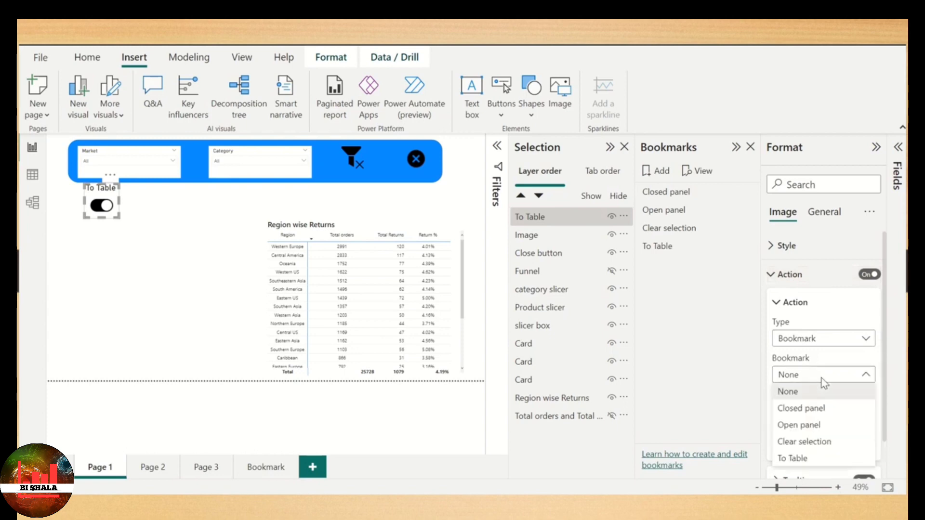
{"action": "left_click", "coordinate": [804, 460]}
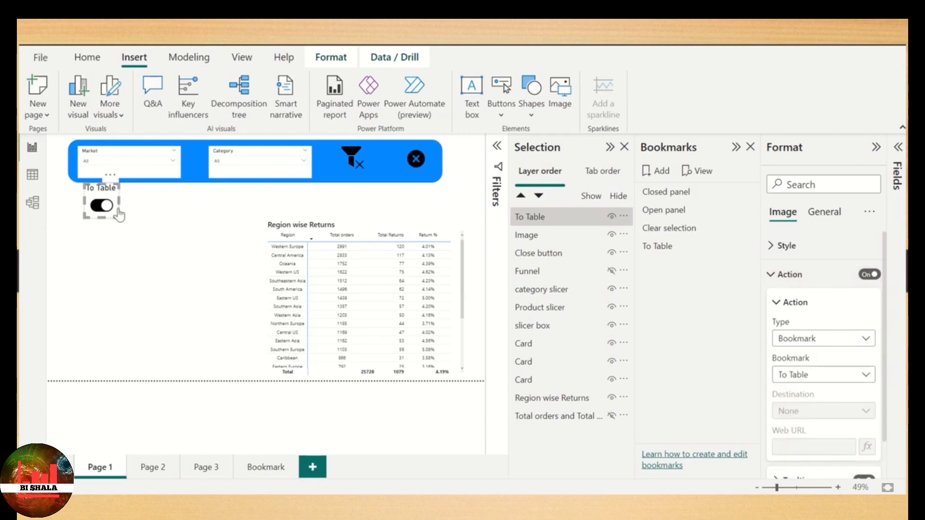
{"action": "left_click", "coordinate": [219, 221]}
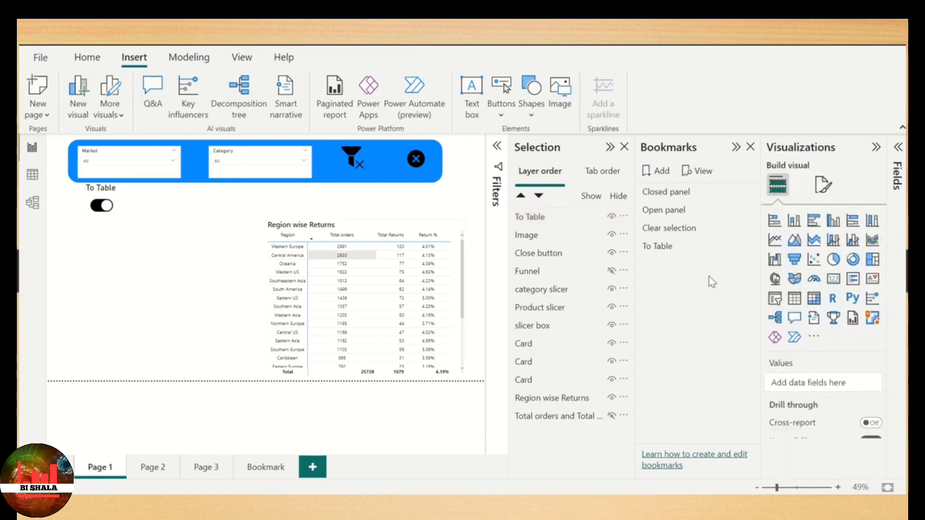
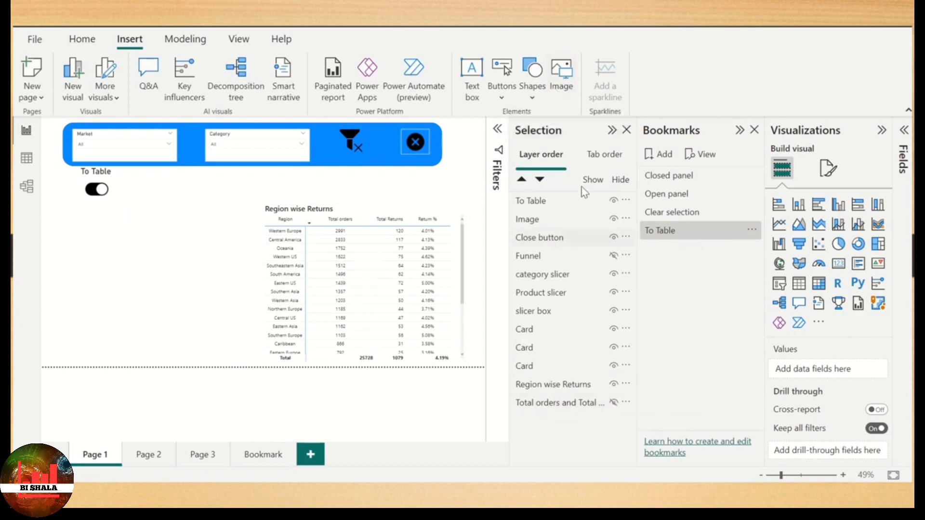
- Insert the icons8-toggle-off-96 image from Downloads and shrink it to sit beside the To Table toggle
{"action": "left_click", "coordinate": [570, 70]}
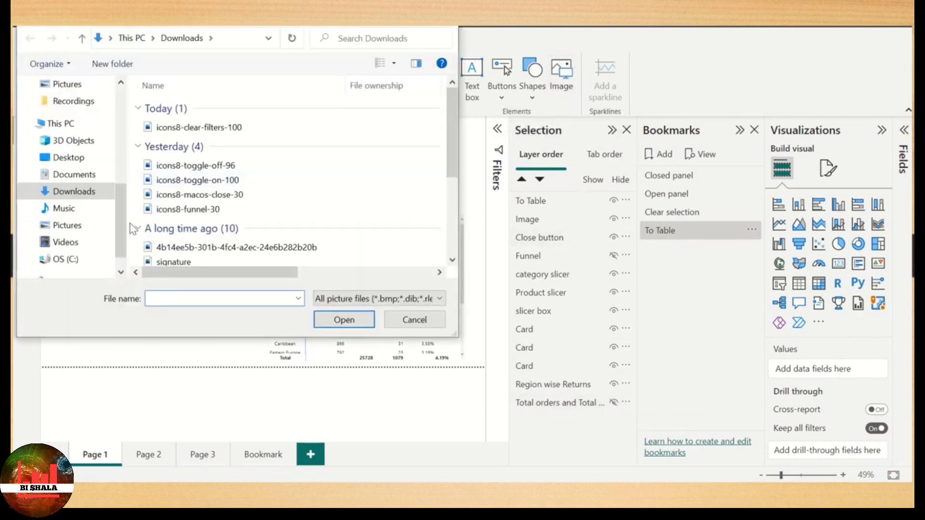
{"action": "left_click", "coordinate": [236, 168]}
{"action": "left_click", "coordinate": [340, 320]}
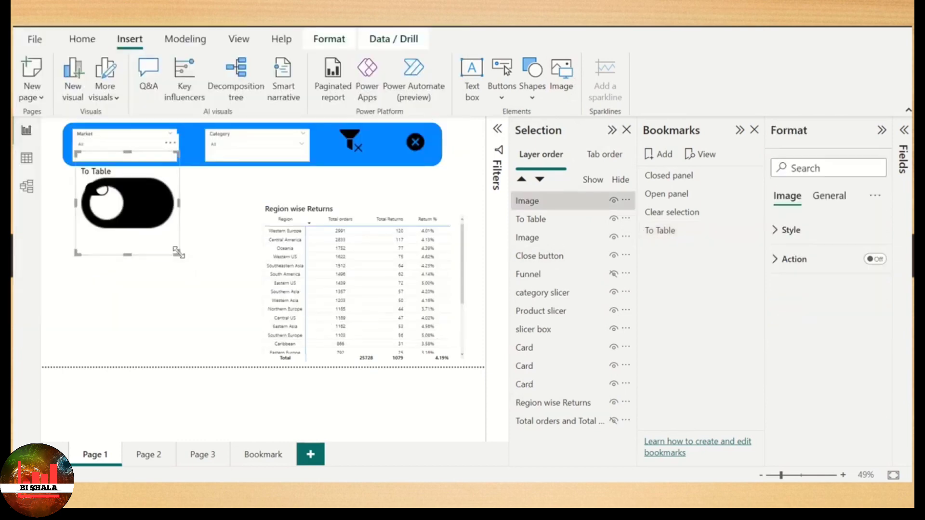
{"action": "left_click_drag", "start_coordinate": [175, 254], "coordinate": [147, 203]}
- Turn on the new toggle image's title, set its text to To Bar chart and its font size to 18
{"action": "left_click", "coordinate": [843, 202]}
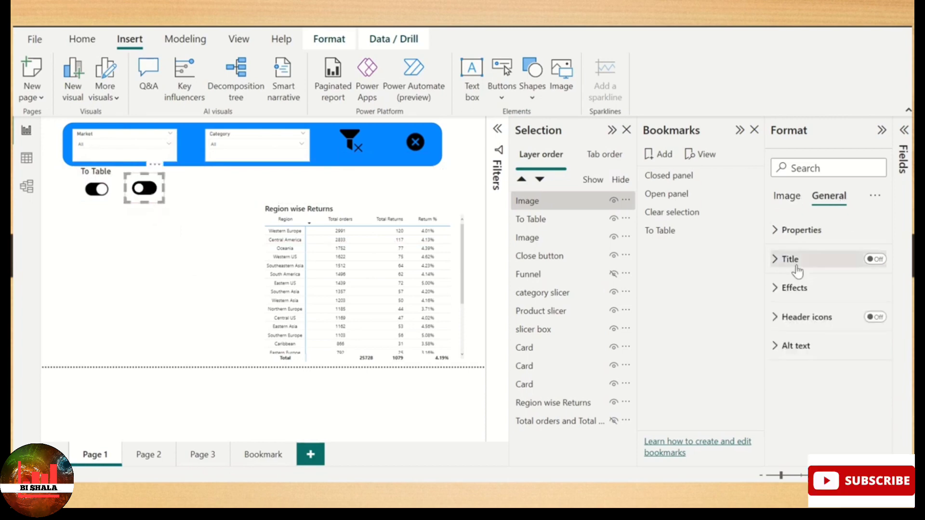
{"action": "left_click", "coordinate": [796, 266]}
{"action": "left_click", "coordinate": [874, 258]}
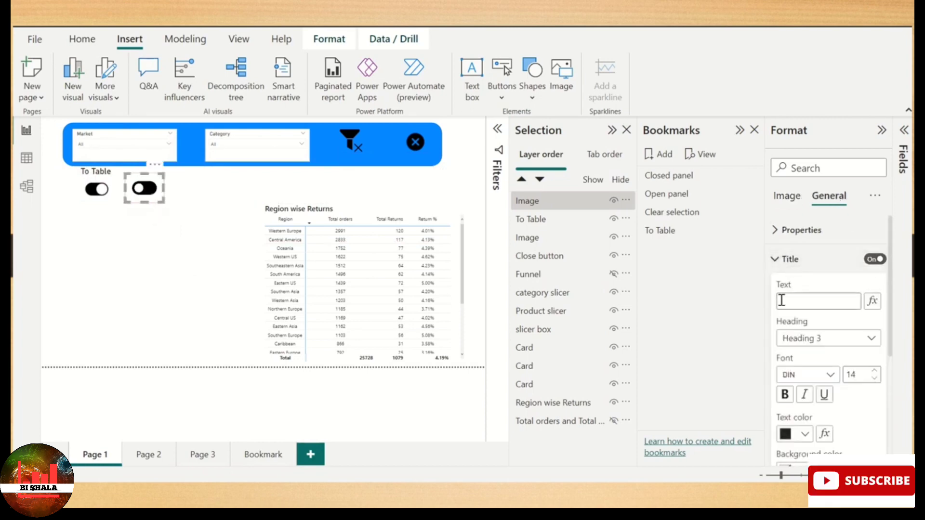
{"action": "left_click", "coordinate": [810, 303]}
{"action": "type", "text": "To Ba"}
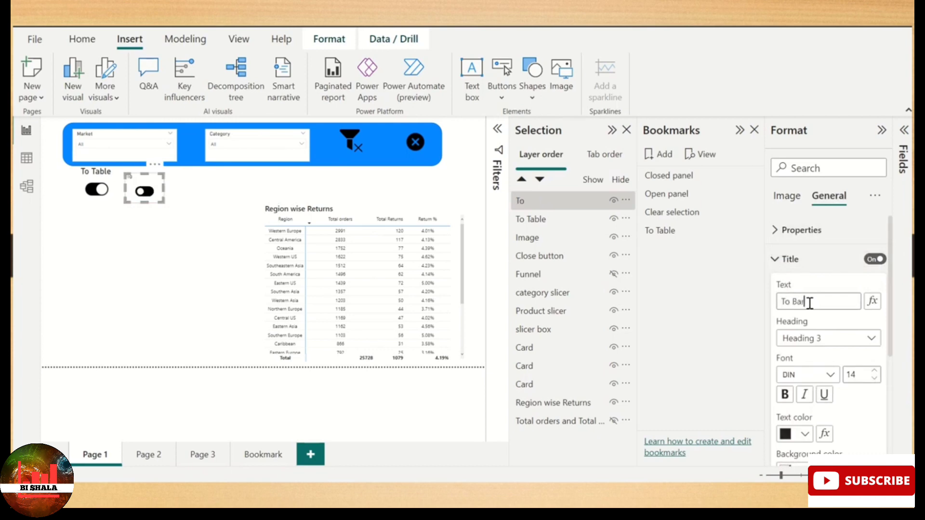
{"action": "type", "text": "r chart"}
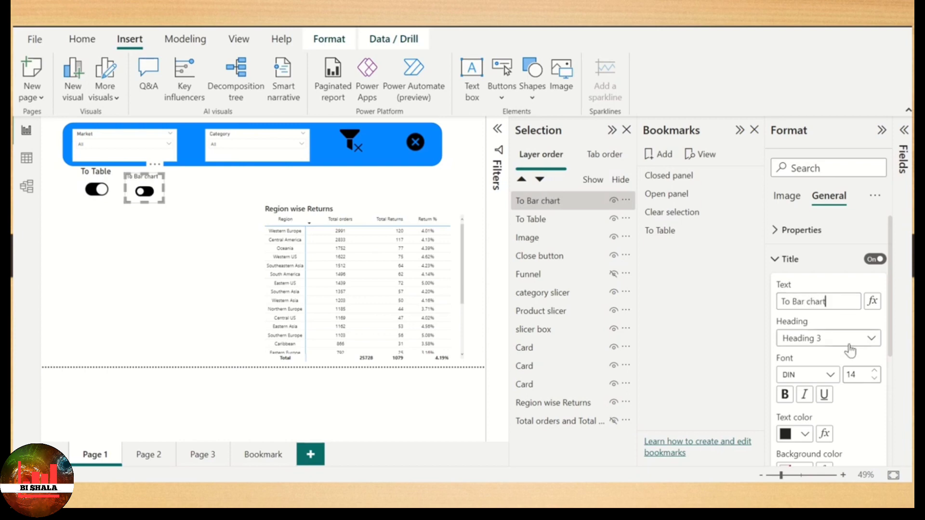
{"action": "left_click", "coordinate": [874, 370]}
{"action": "left_click", "coordinate": [875, 370]}
{"action": "left_click", "coordinate": [874, 371]}
{"action": "left_click", "coordinate": [875, 370]}
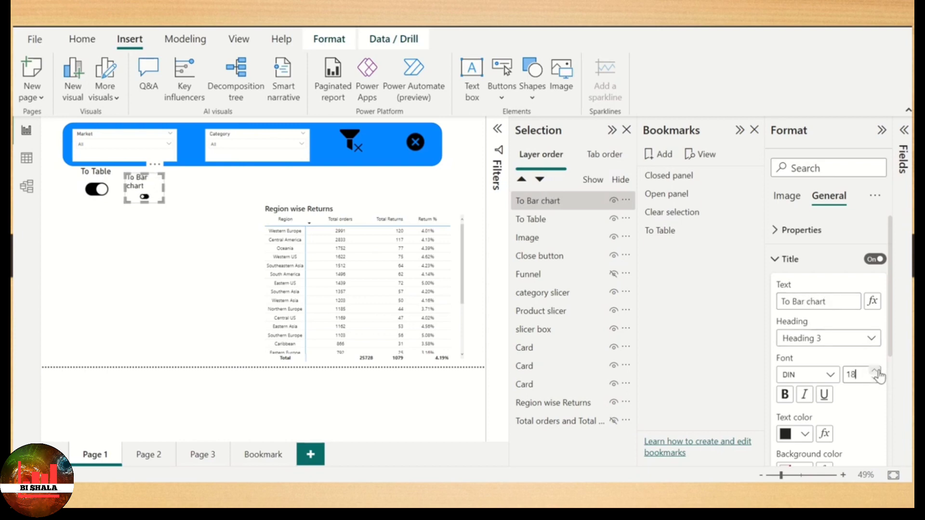
- Widen the To Bar chart image so its title fits on one line and move it up level with the To Table toggle
{"action": "left_click_drag", "start_coordinate": [163, 187], "coordinate": [189, 189]}
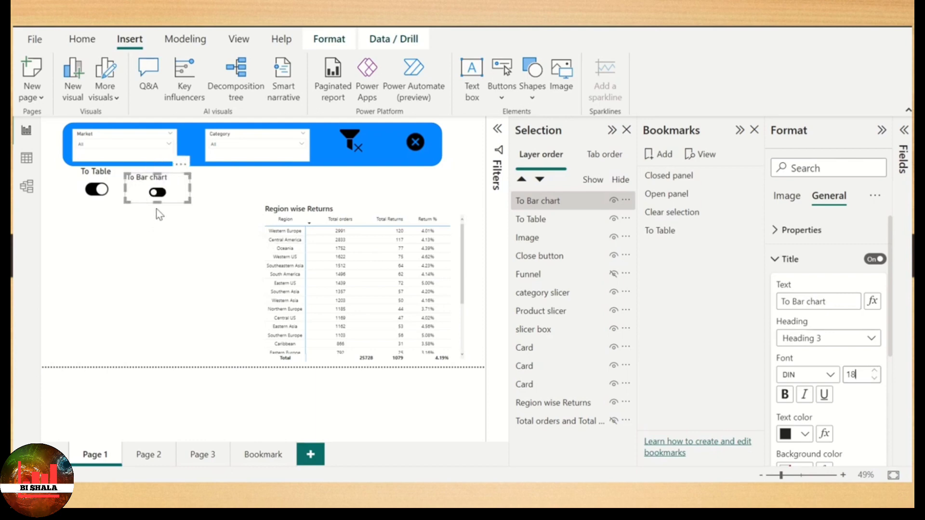
{"action": "left_click_drag", "start_coordinate": [159, 207], "coordinate": [160, 188]}
{"action": "left_click", "coordinate": [228, 187]}
{"action": "left_click", "coordinate": [230, 185]}
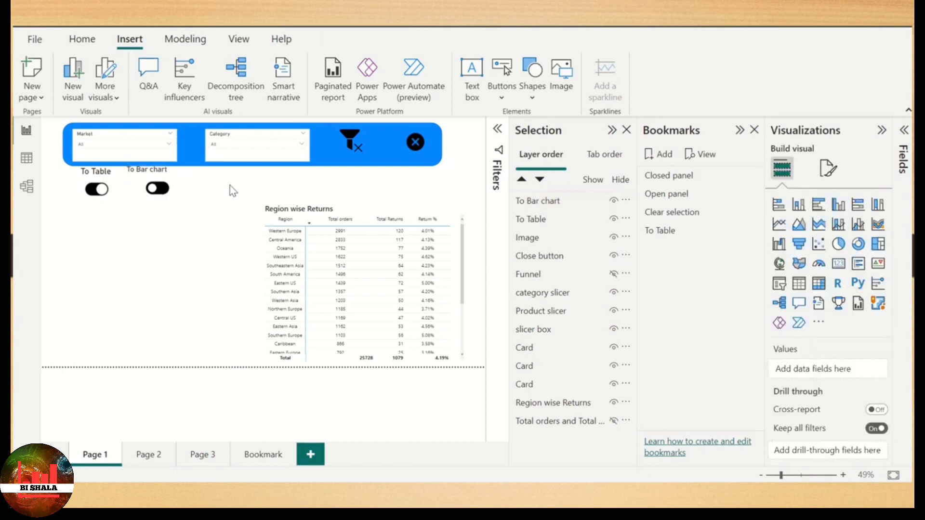
{"action": "left_click", "coordinate": [176, 194]}
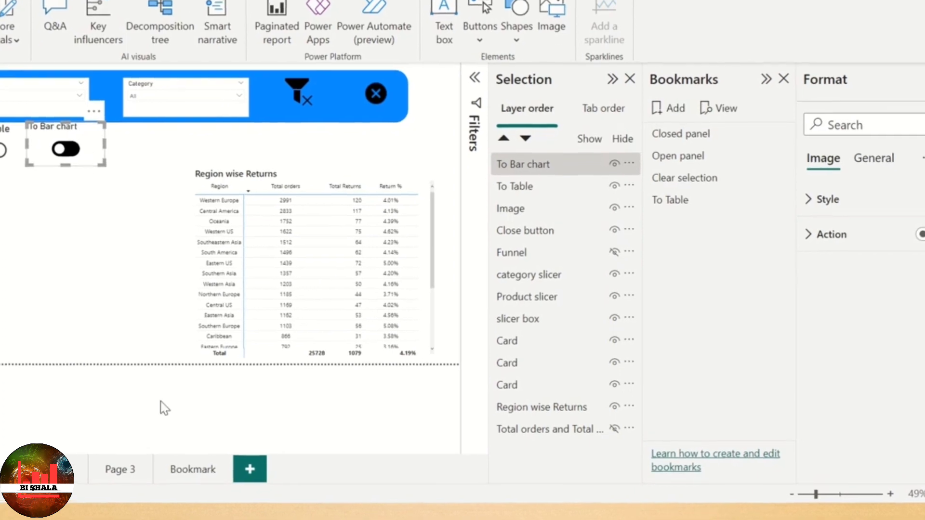
- Hide the Region wise Returns table and the To Bar chart toggle, and show the Total orders and Total Returns by Region chart
{"action": "left_click", "coordinate": [614, 407]}
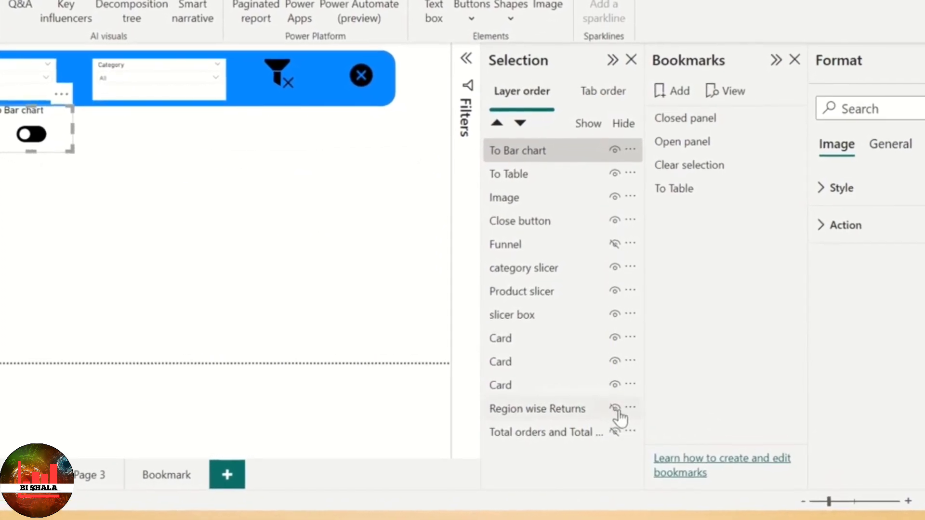
{"action": "left_click", "coordinate": [615, 433]}
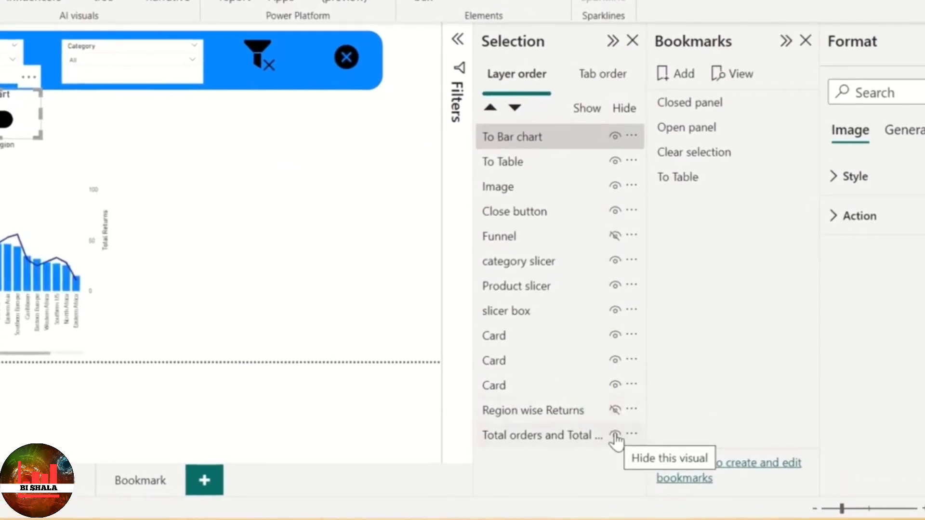
{"action": "left_click", "coordinate": [558, 415]}
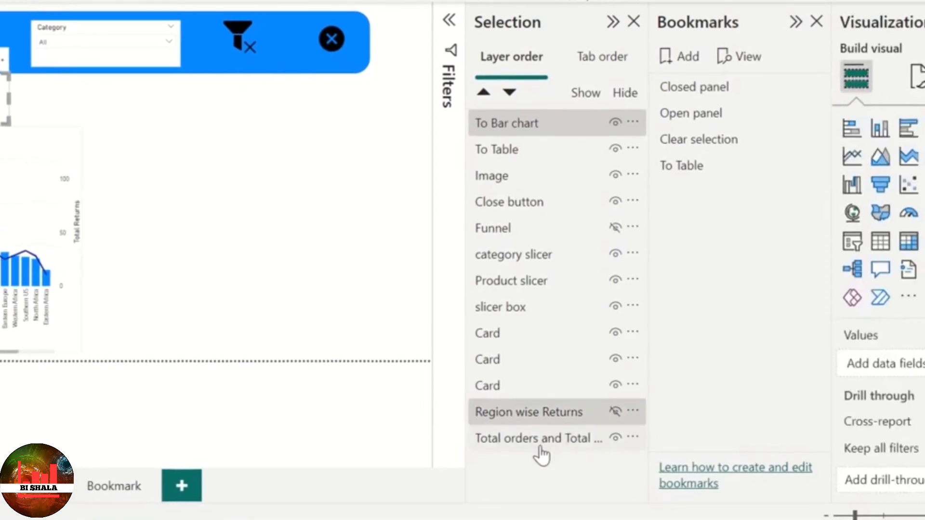
{"action": "left_click", "coordinate": [539, 446], "text": "ctrl"}
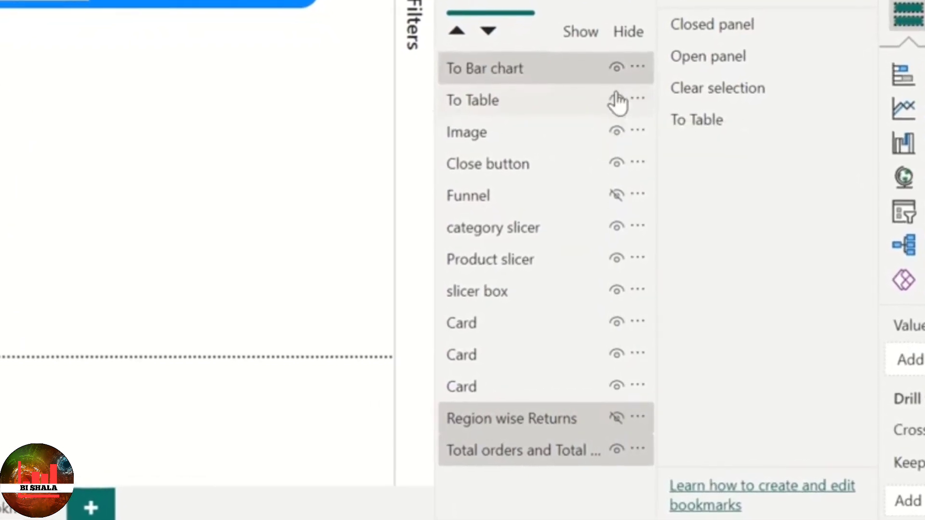
{"action": "left_click", "coordinate": [618, 66]}
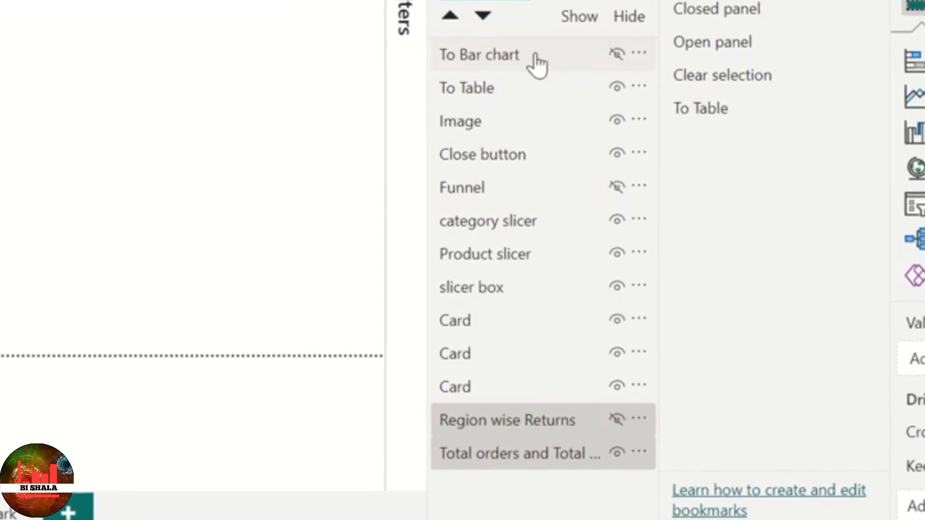
- Add both toggle images to the selection of table and chart, and create a bookmark named To Bar
{"action": "left_click", "coordinate": [579, 57], "text": "ctrl"}
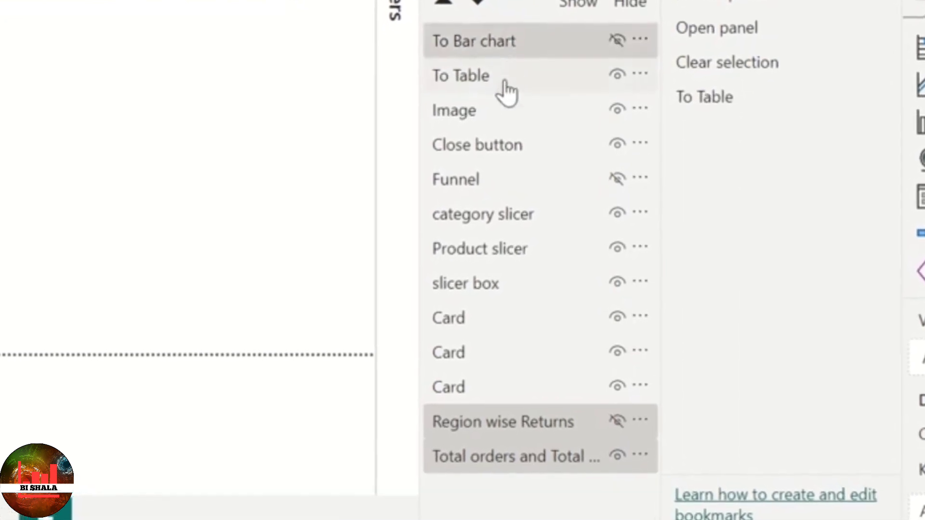
{"action": "left_click", "coordinate": [508, 80], "text": "ctrl"}
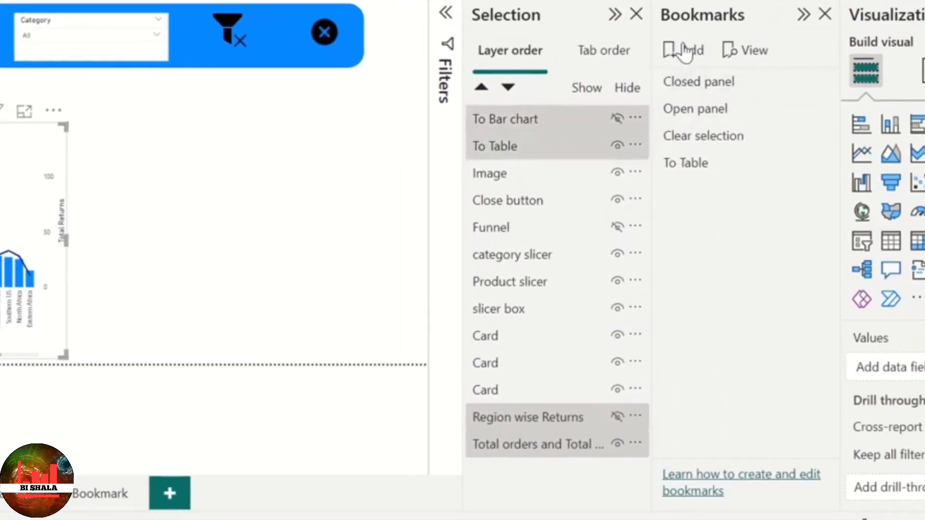
{"action": "left_click", "coordinate": [684, 51]}
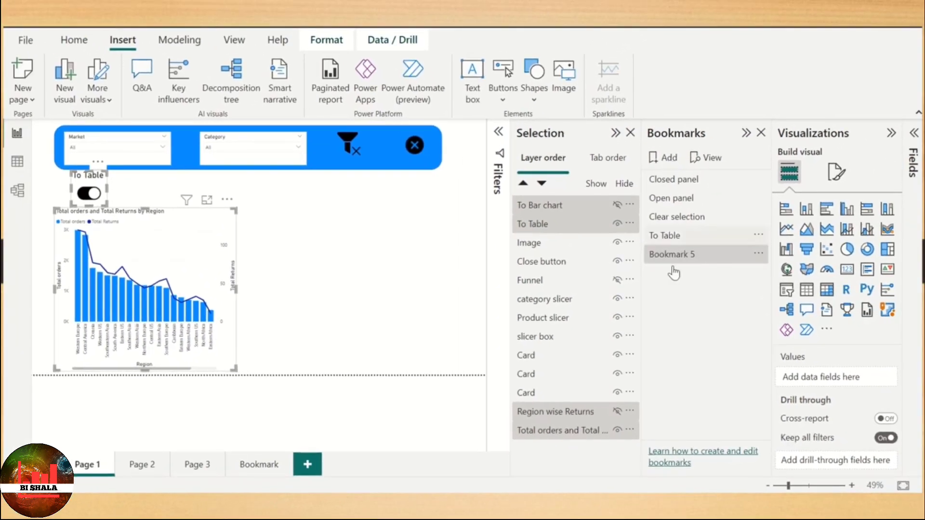
{"action": "double_click", "coordinate": [694, 255]}
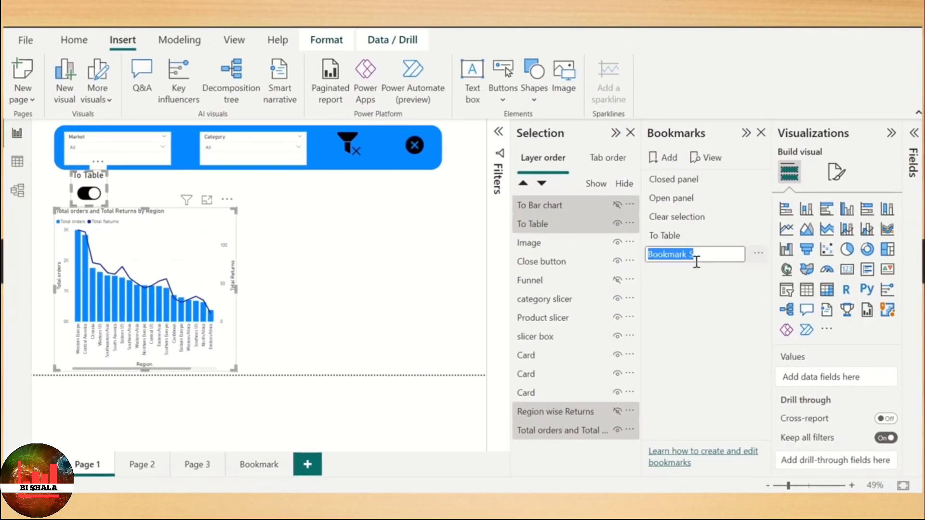
{"action": "type", "text": "To Bar"}
{"action": "key", "text": "Return"}
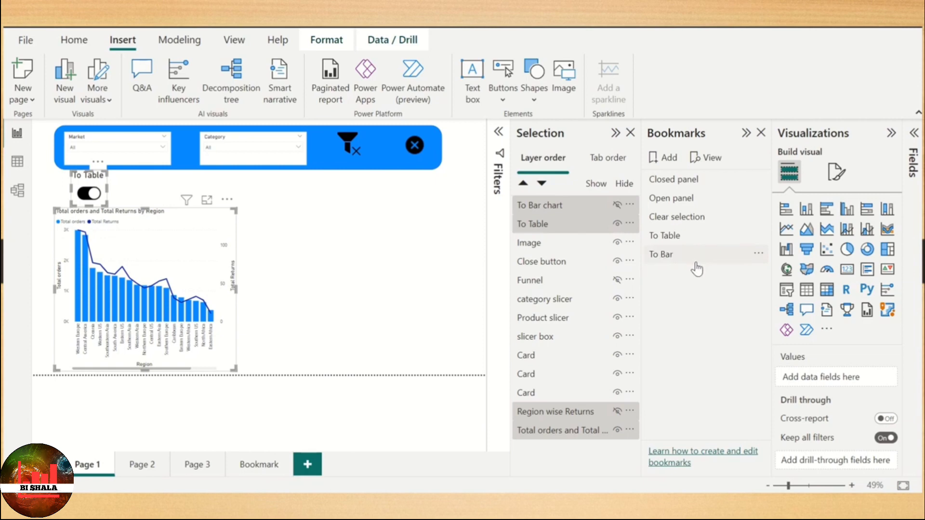
- Restrict the To Bar bookmark to selected visuals, exclude Data from it and update it
{"action": "left_click", "coordinate": [758, 253]}
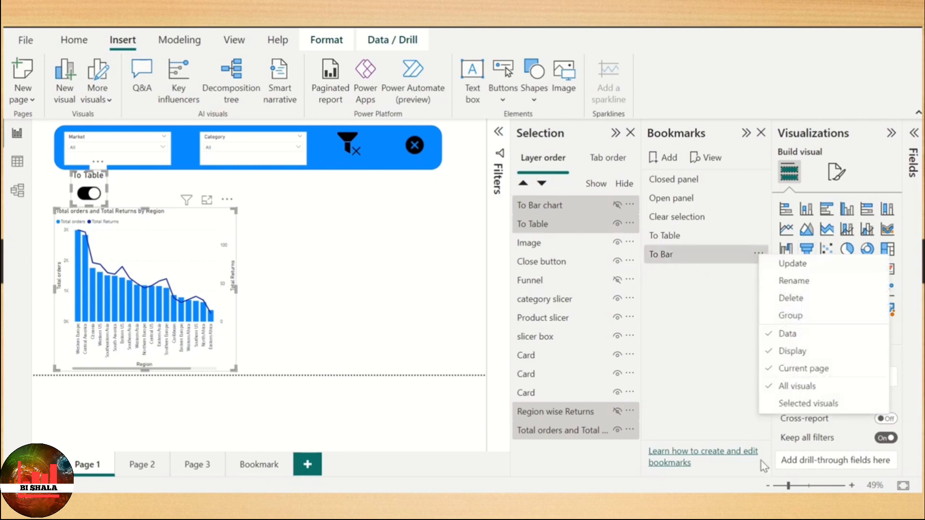
{"action": "left_click", "coordinate": [799, 407]}
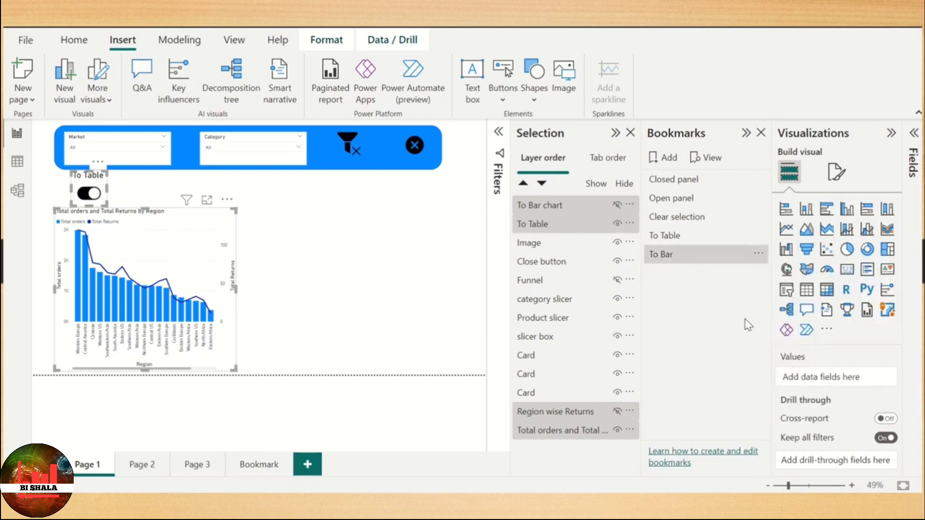
{"action": "left_click", "coordinate": [758, 254]}
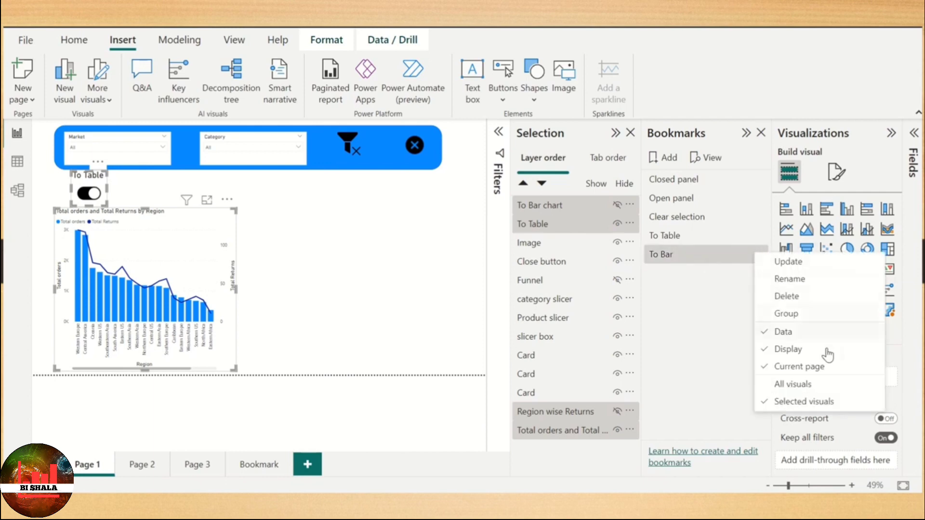
{"action": "left_click", "coordinate": [802, 333]}
{"action": "left_click", "coordinate": [759, 254]}
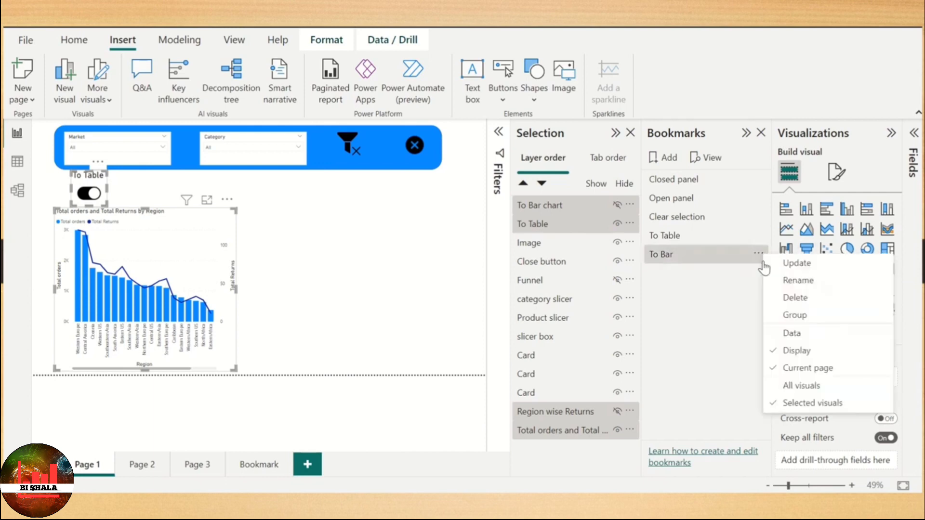
{"action": "left_click", "coordinate": [796, 269]}
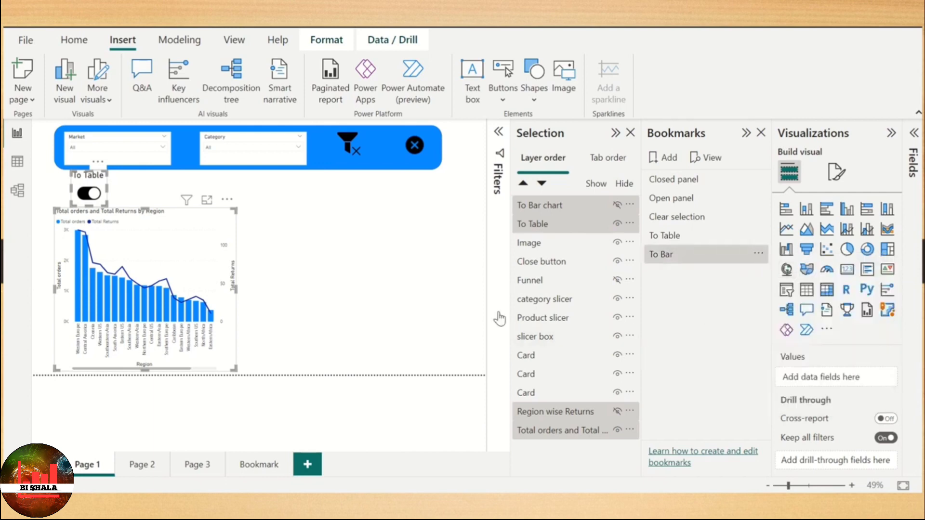
- Switch to the table with the To Table toggle, and swap that toggle's visibility with the hidden To Bar chart toggle
{"action": "left_click", "coordinate": [89, 197], "text": "ctrl"}
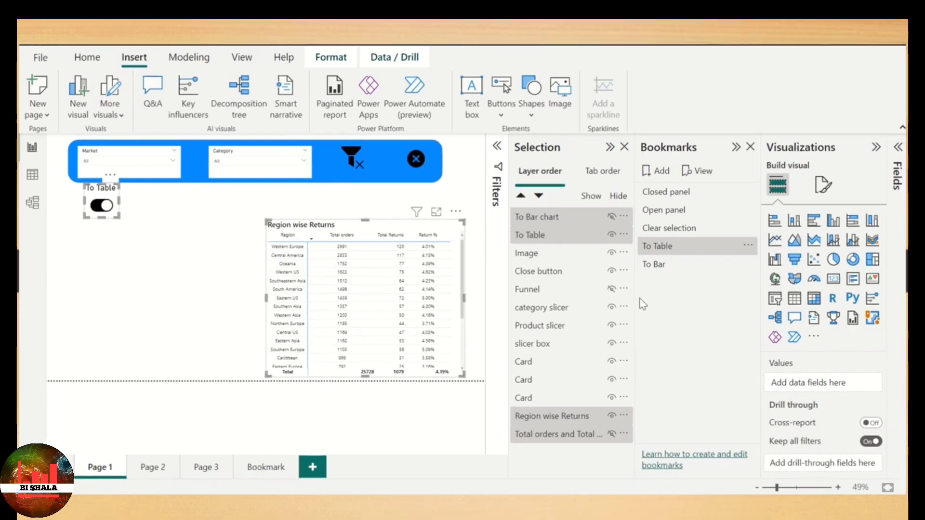
{"action": "left_click", "coordinate": [611, 235]}
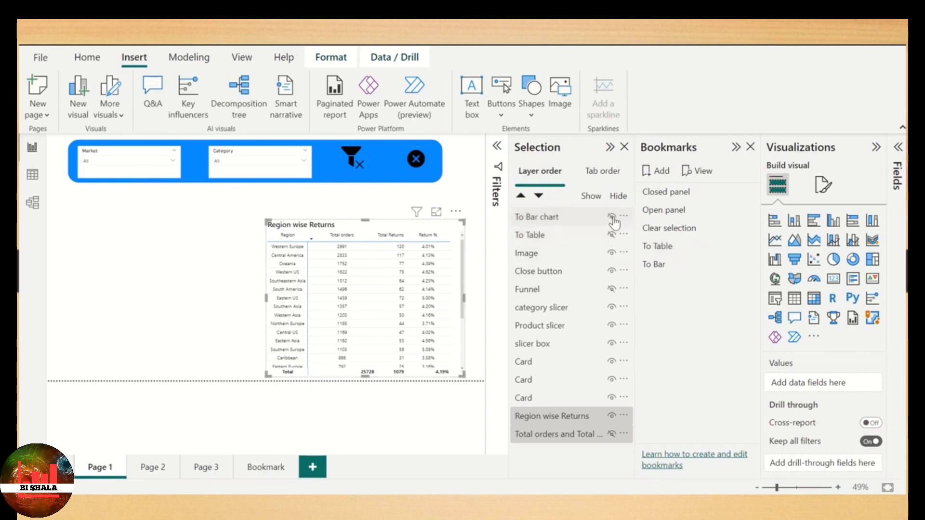
{"action": "left_click", "coordinate": [611, 217]}
- Select both toggles together with the table and the hidden chart, and update the To Table bookmark
{"action": "left_click", "coordinate": [542, 236], "text": "ctrl"}
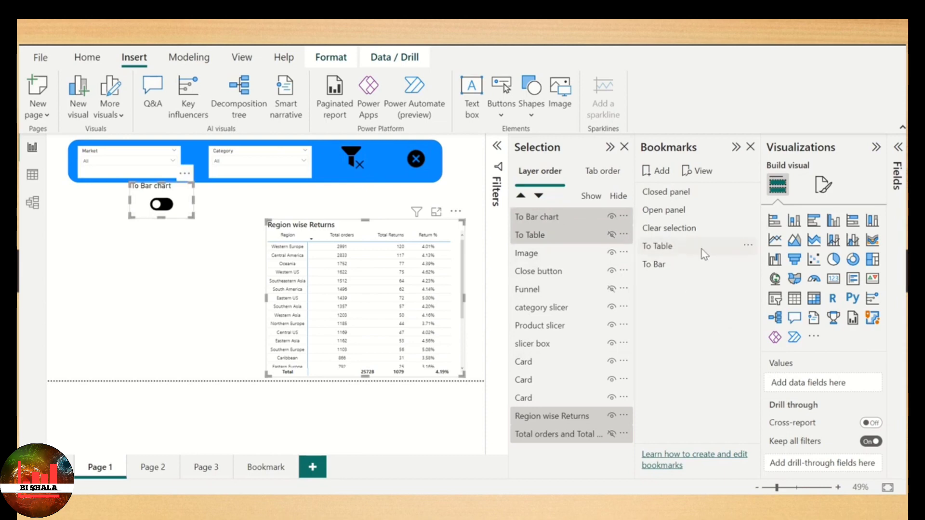
{"action": "left_click", "coordinate": [748, 248]}
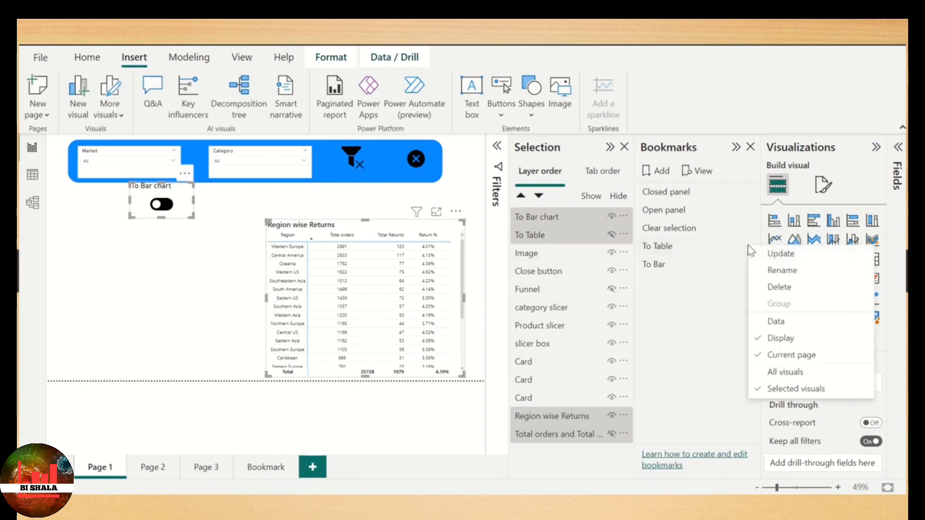
{"action": "left_click", "coordinate": [781, 254]}
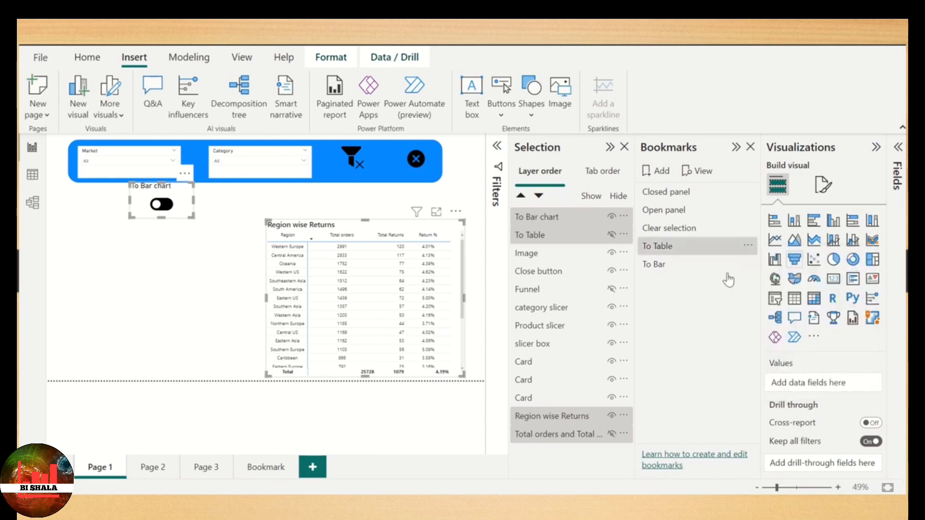
- Turn on the action for the To Bar chart toggle image and link it to the To Bar bookmark
{"action": "left_click", "coordinate": [168, 206], "text": "ctrl"}
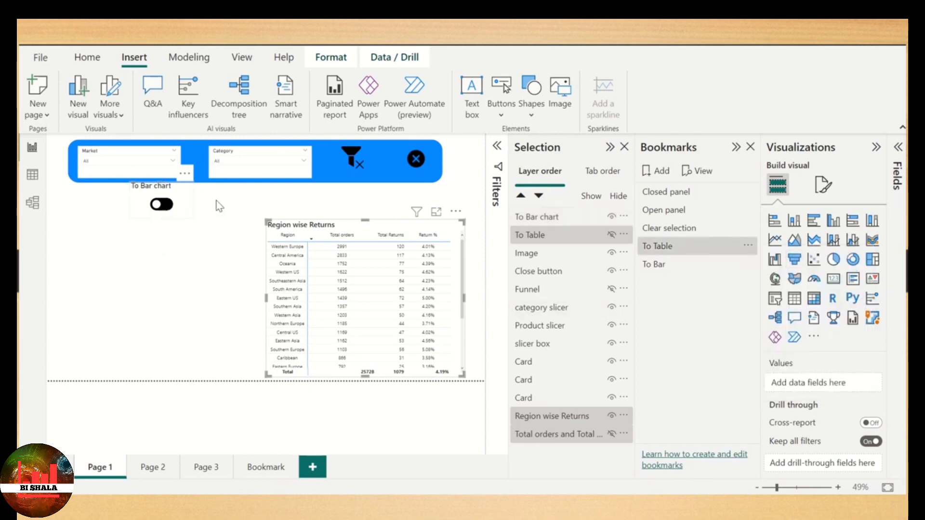
{"action": "left_click", "coordinate": [162, 205]}
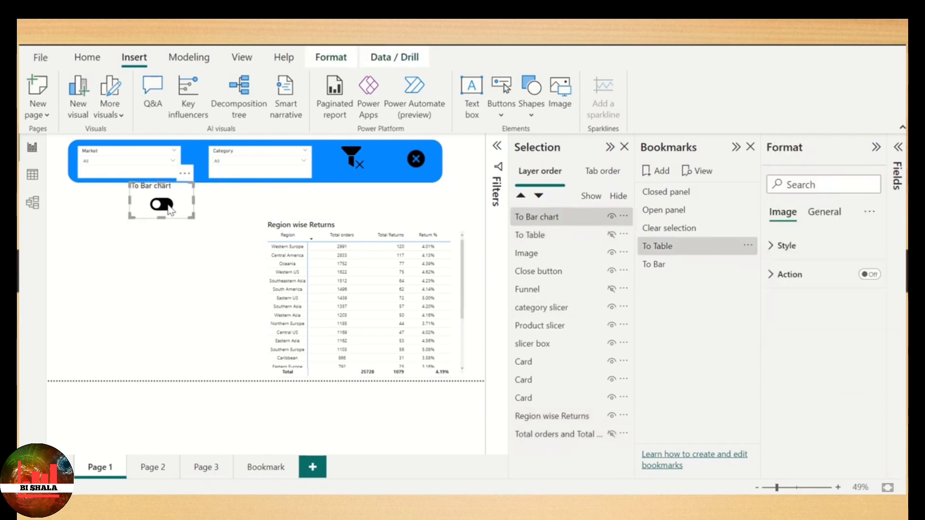
{"action": "left_click", "coordinate": [267, 208]}
{"action": "left_click", "coordinate": [181, 205]}
{"action": "left_click", "coordinate": [869, 274]}
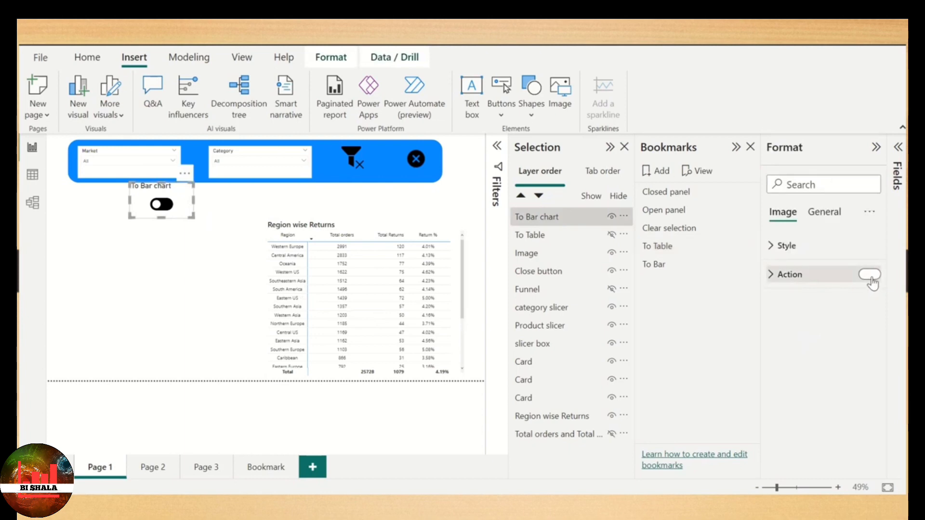
{"action": "left_click", "coordinate": [804, 278]}
{"action": "left_click", "coordinate": [807, 337]}
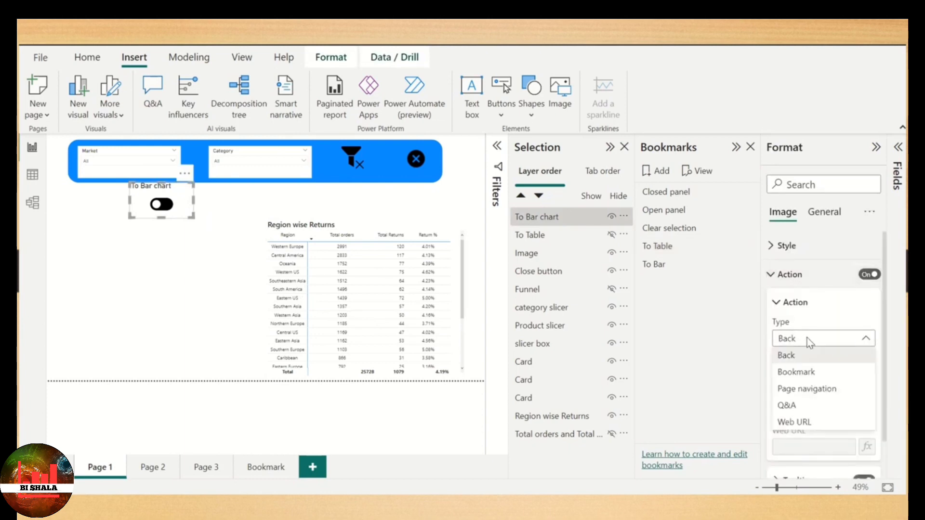
{"action": "left_click", "coordinate": [802, 373]}
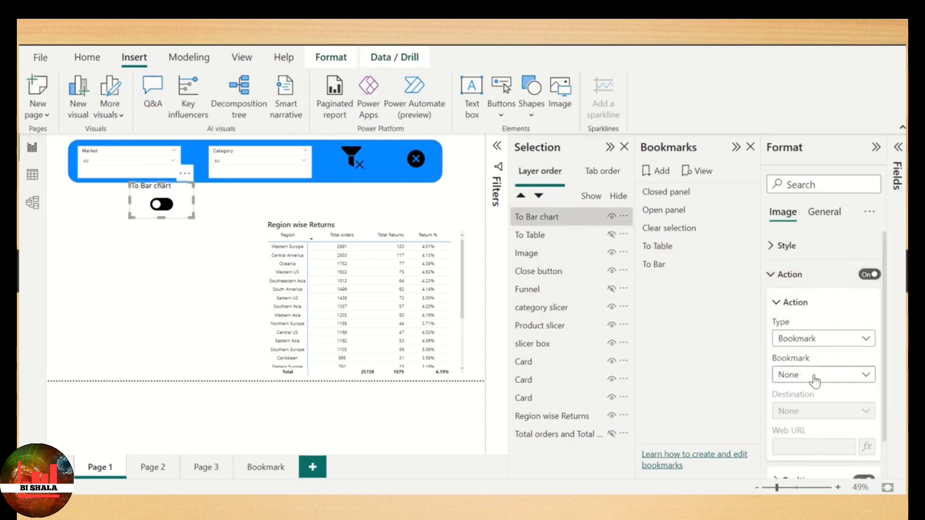
{"action": "left_click", "coordinate": [813, 375]}
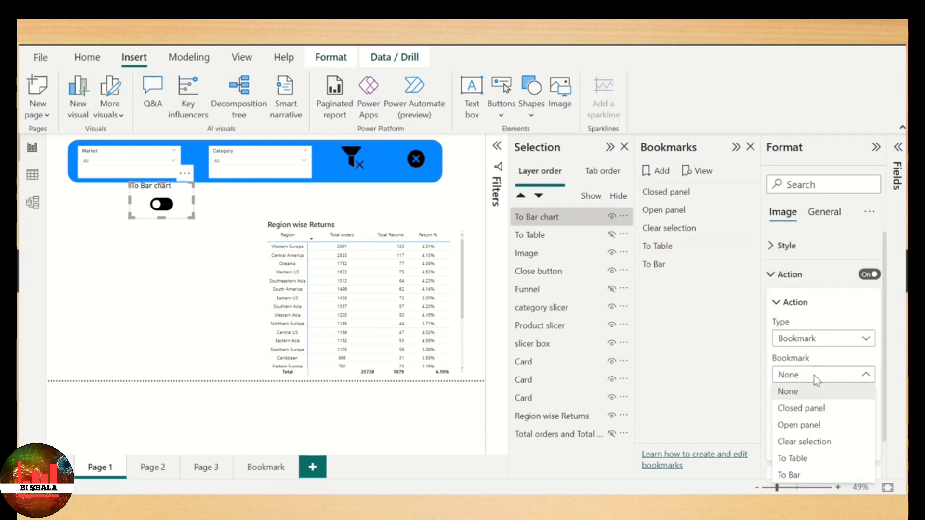
{"action": "left_click", "coordinate": [805, 477]}
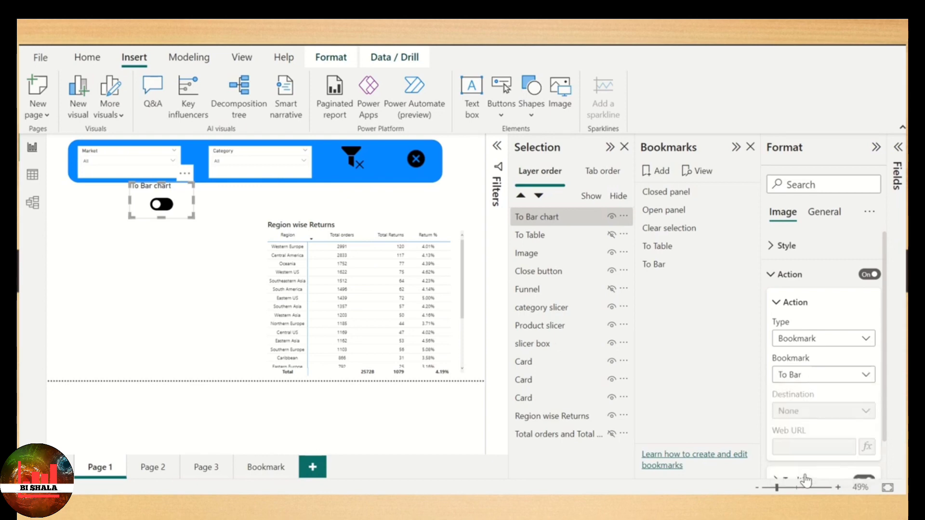
- Test both toggles by switching from the table to the bar chart and back to the table
{"action": "left_click", "coordinate": [164, 205], "text": "ctrl"}
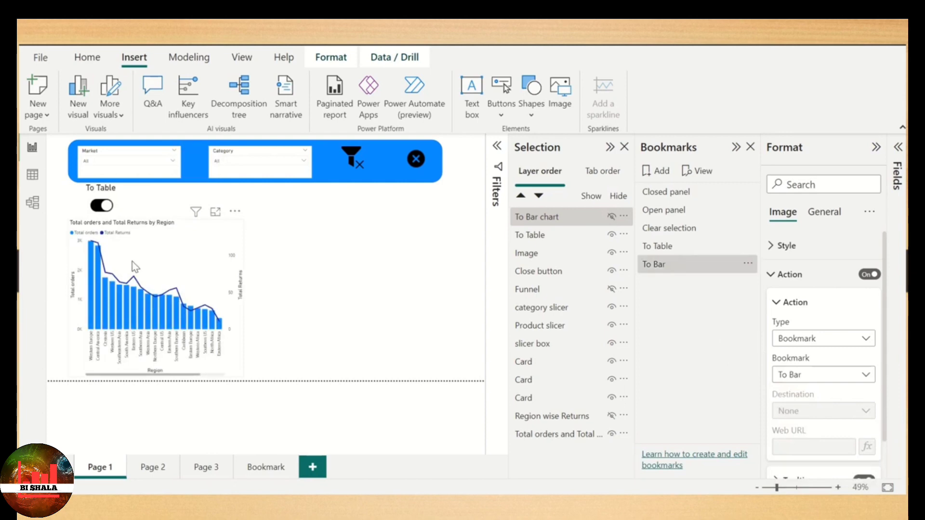
{"action": "left_click", "coordinate": [102, 208], "text": "ctrl"}
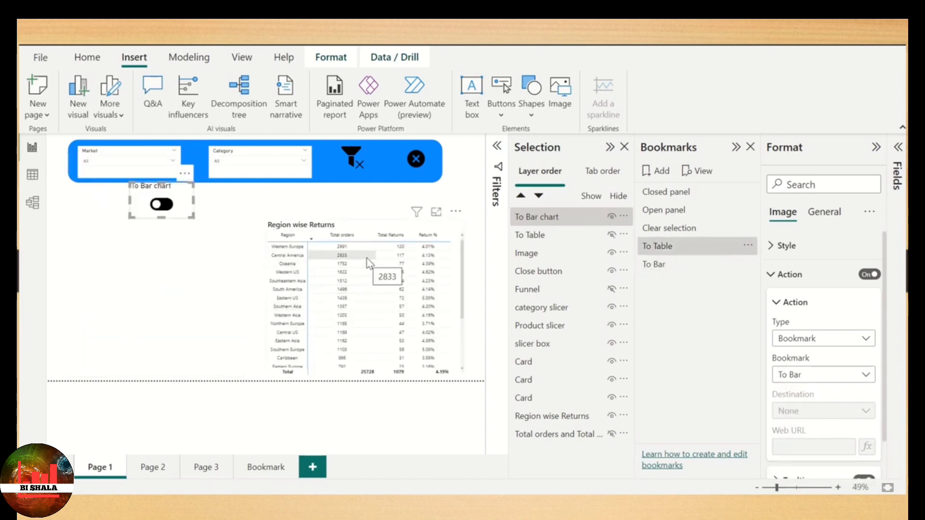
{"action": "left_click", "coordinate": [350, 212]}
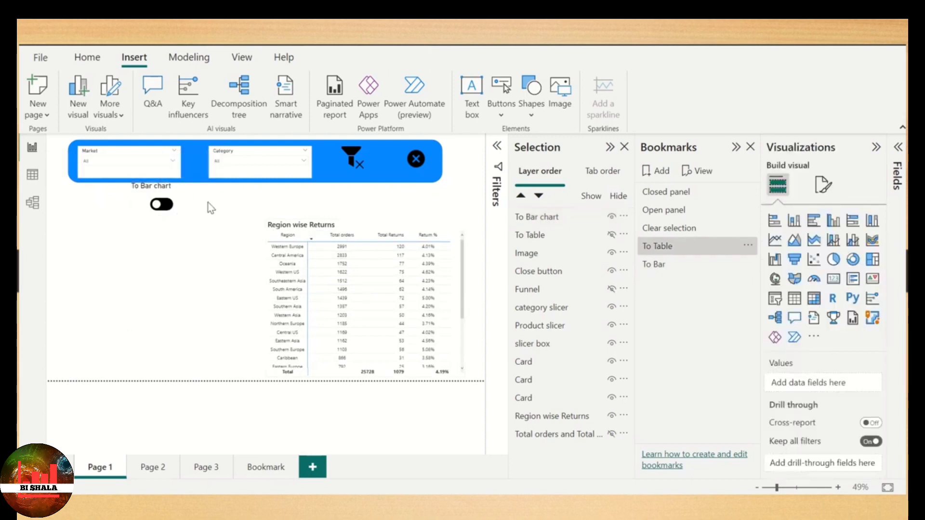
- Temporarily show the To Table toggle, move the To Bar chart toggle exactly over it, and hide To Table again
{"action": "left_click_drag", "start_coordinate": [191, 200], "coordinate": [214, 201]}
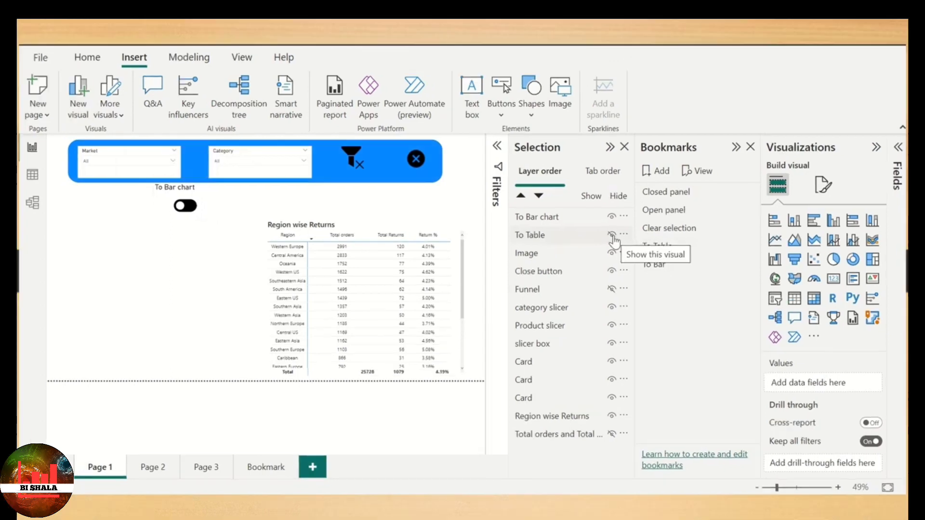
{"action": "left_click", "coordinate": [618, 224]}
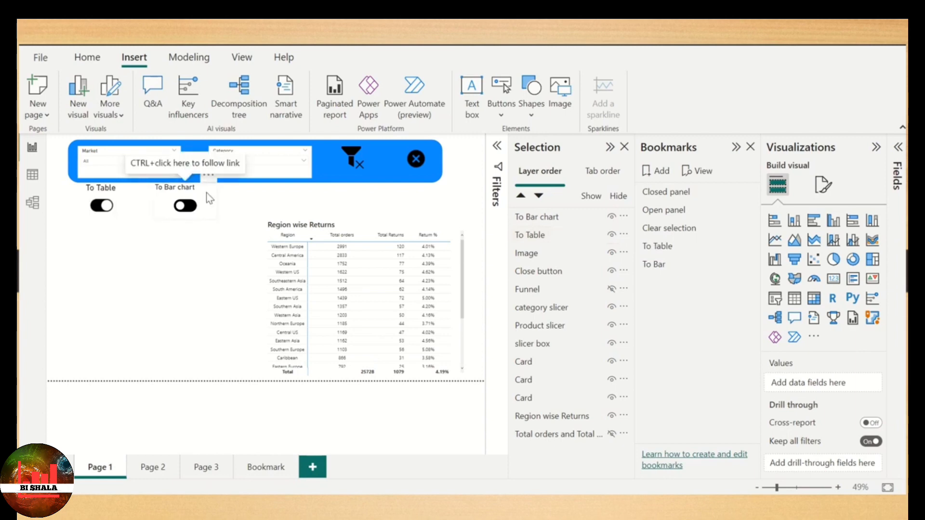
{"action": "left_click_drag", "start_coordinate": [206, 192], "coordinate": [122, 193]}
{"action": "left_click", "coordinate": [611, 236]}
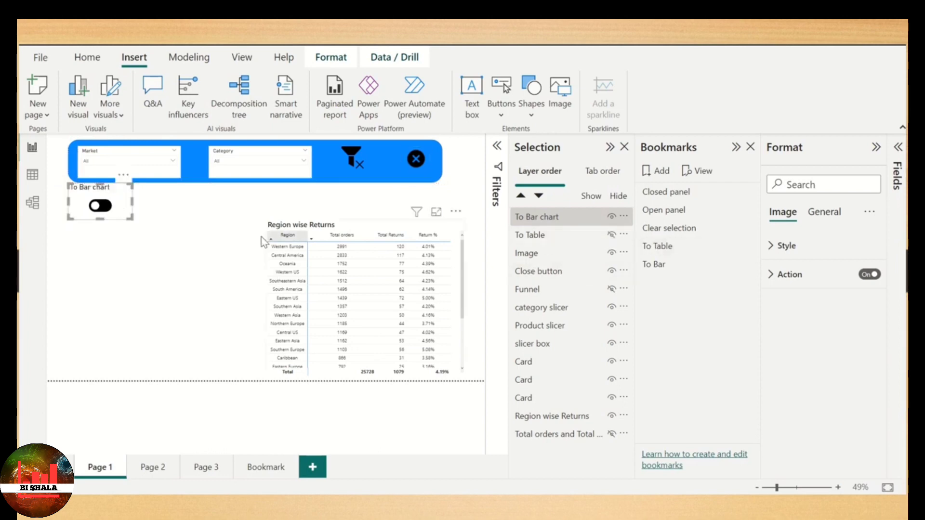
{"action": "left_click", "coordinate": [198, 208]}
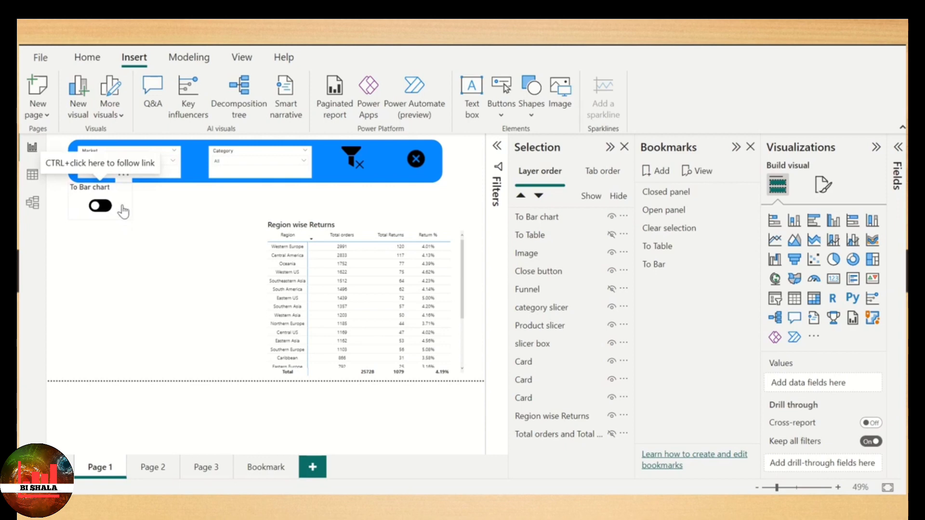
- Test the overlapping toggles by alternating between the bar chart and the table
{"action": "left_click", "coordinate": [123, 211], "text": "ctrl"}
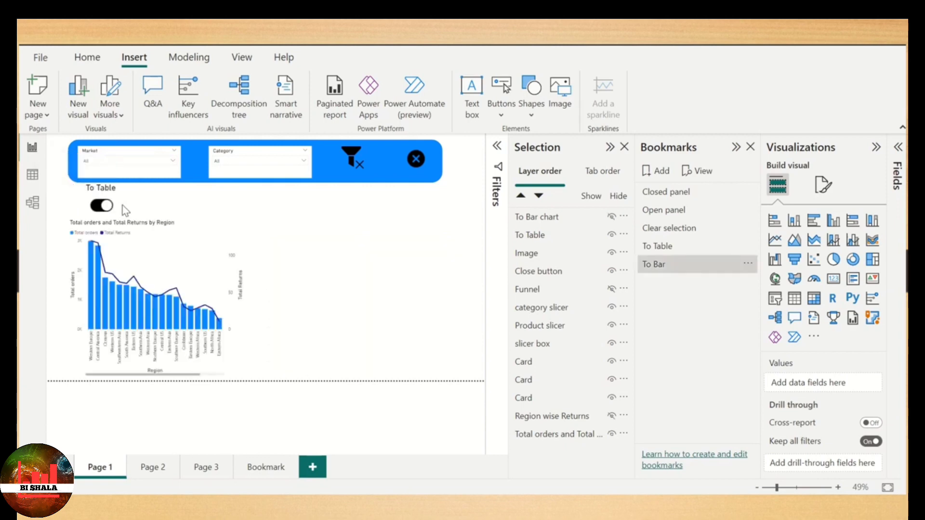
{"action": "left_click", "coordinate": [116, 207], "text": "ctrl"}
{"action": "left_click", "coordinate": [107, 208], "text": "ctrl"}
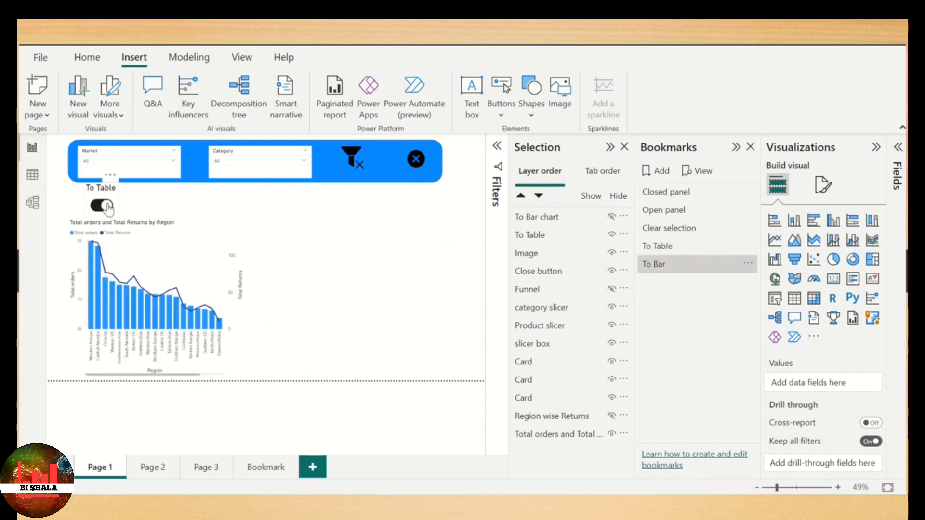
{"action": "left_click", "coordinate": [107, 208], "text": "ctrl"}
{"action": "left_click", "coordinate": [107, 208], "text": "ctrl"}
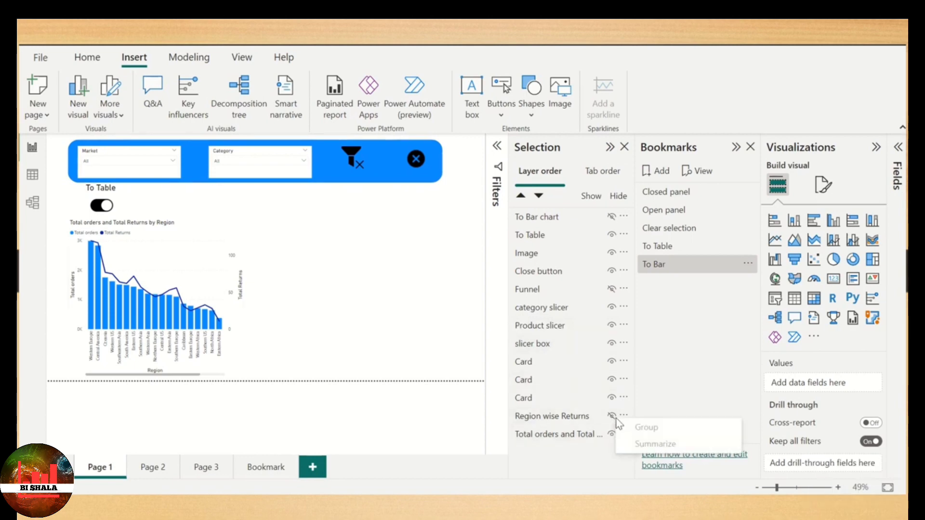
- Show the Region wise Returns table, move it over the bar chart, and hide it again
{"action": "left_click", "coordinate": [612, 417]}
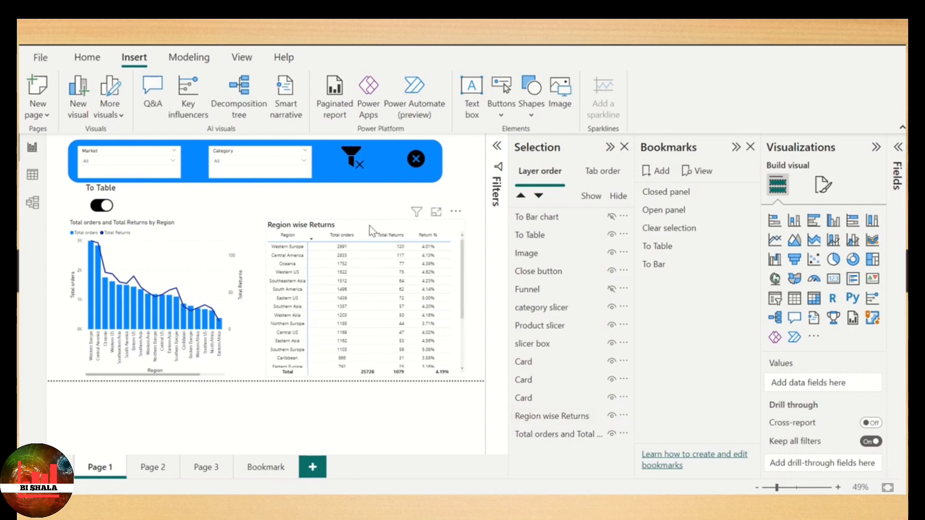
{"action": "left_click_drag", "start_coordinate": [369, 226], "coordinate": [165, 221]}
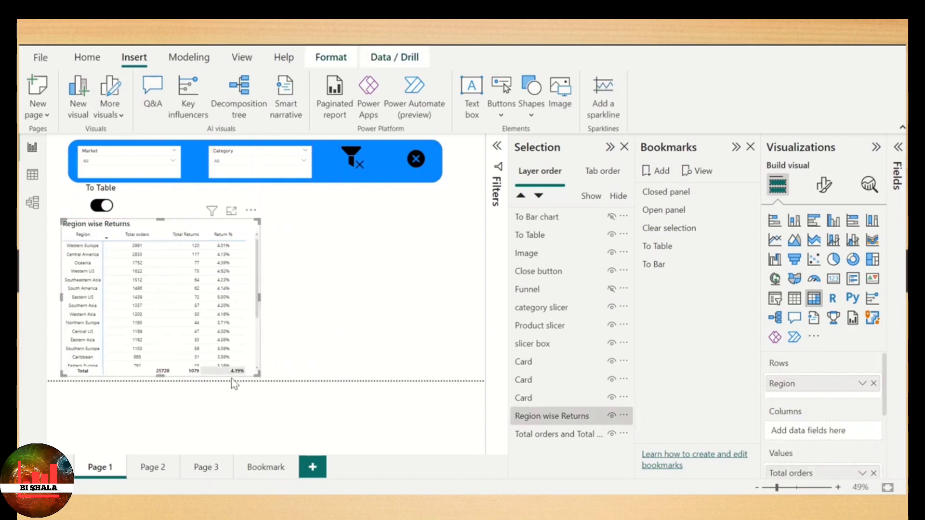
{"action": "left_click", "coordinate": [612, 416]}
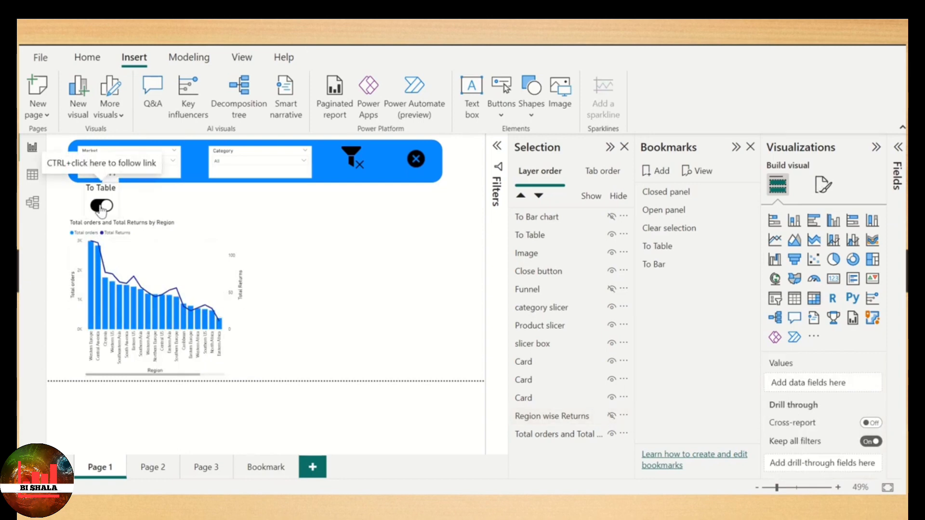
- Test that the toggles swap the table and bar chart in the same spot on Page 1
{"action": "left_click", "coordinate": [101, 208], "text": "ctrl"}
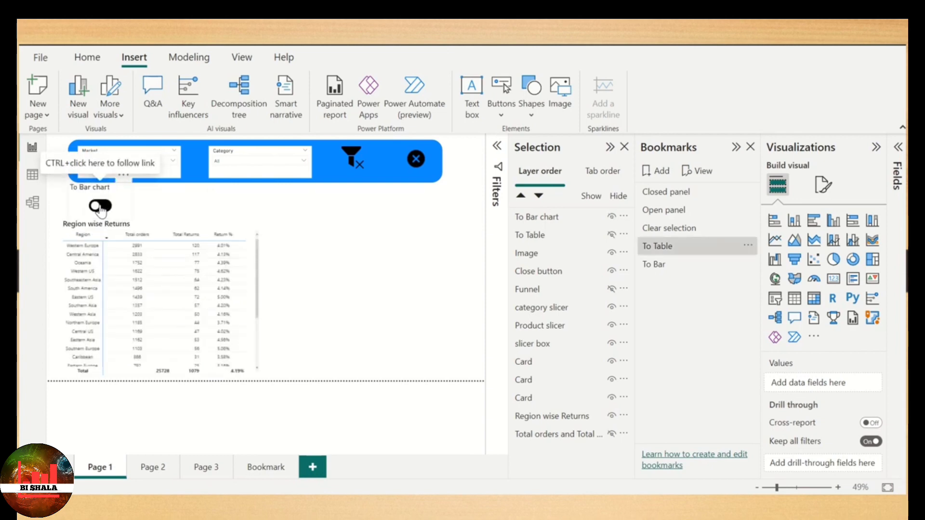
{"action": "left_click", "coordinate": [100, 208], "text": "ctrl"}
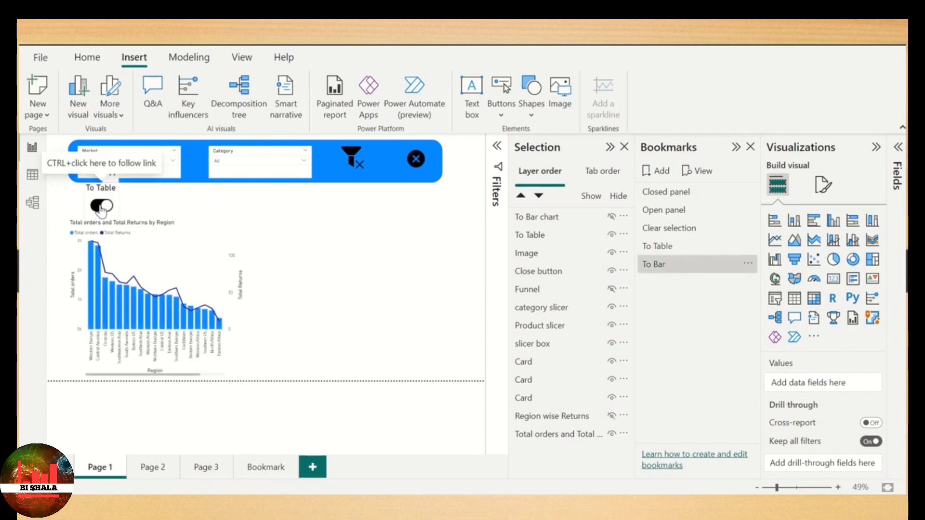
{"action": "left_click", "coordinate": [102, 208], "text": "ctrl"}
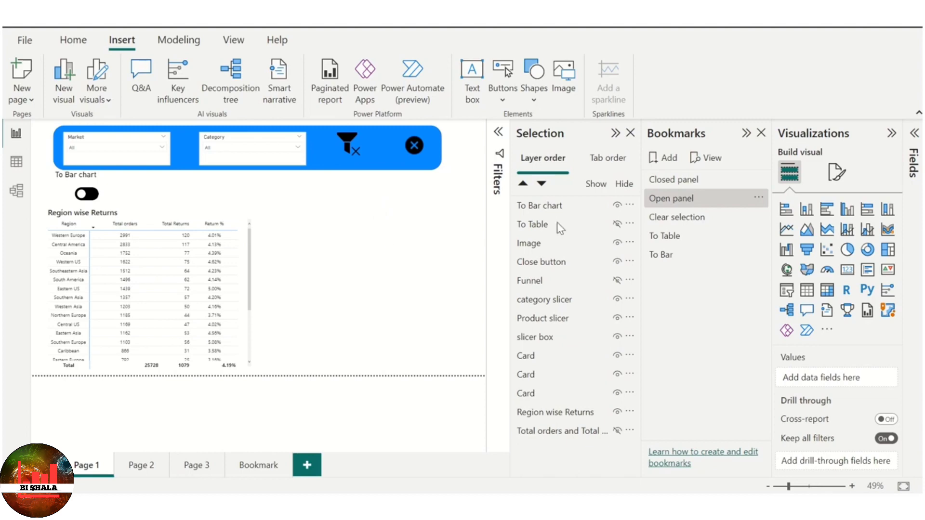
- Examine the Data, Display, Current page and visuals options of the Clear selection, Open panel and Closed panel bookmarks
{"action": "right_click", "coordinate": [762, 220]}
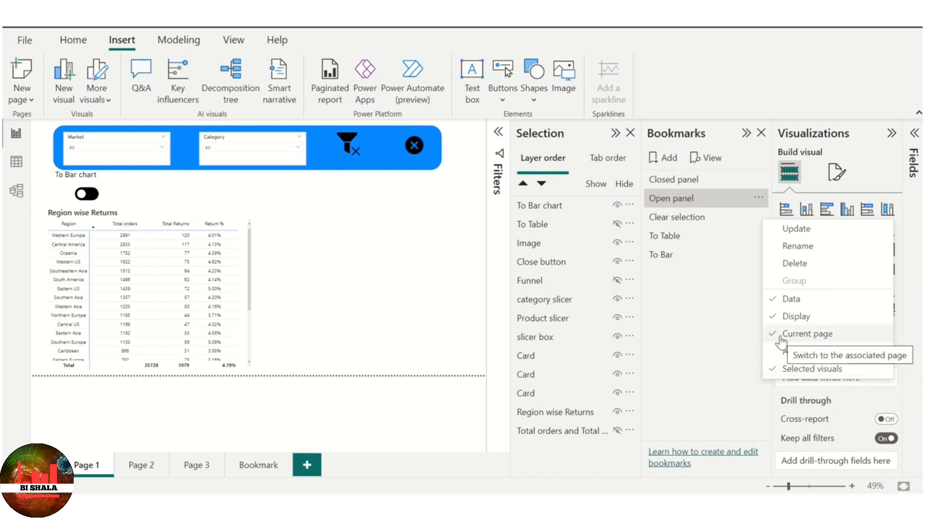
{"action": "left_click", "coordinate": [704, 315]}
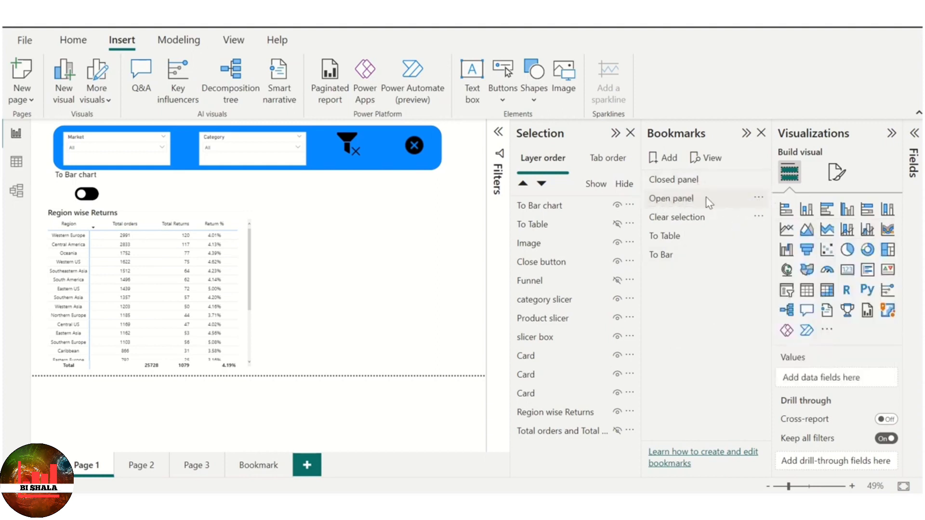
{"action": "left_click", "coordinate": [759, 198]}
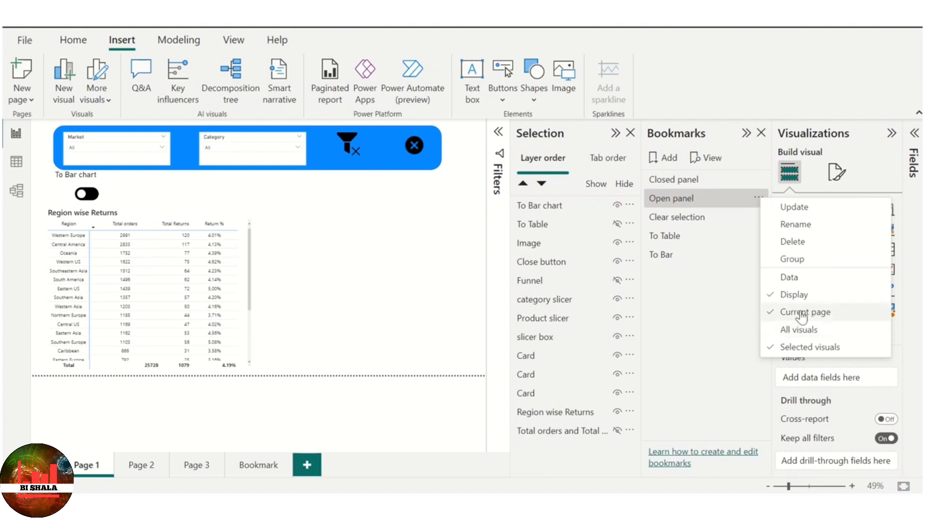
{"action": "left_click", "coordinate": [695, 181]}
{"action": "left_click", "coordinate": [758, 179]}
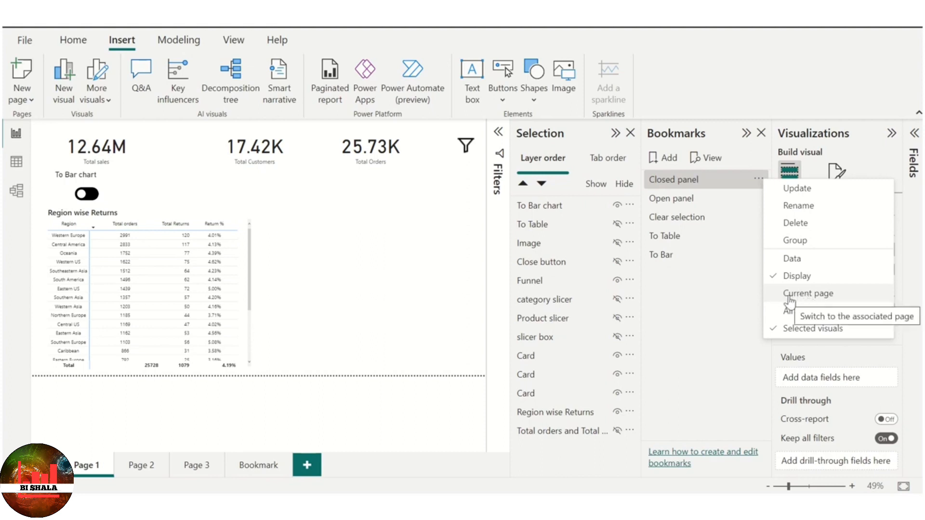
{"action": "left_click", "coordinate": [727, 308]}
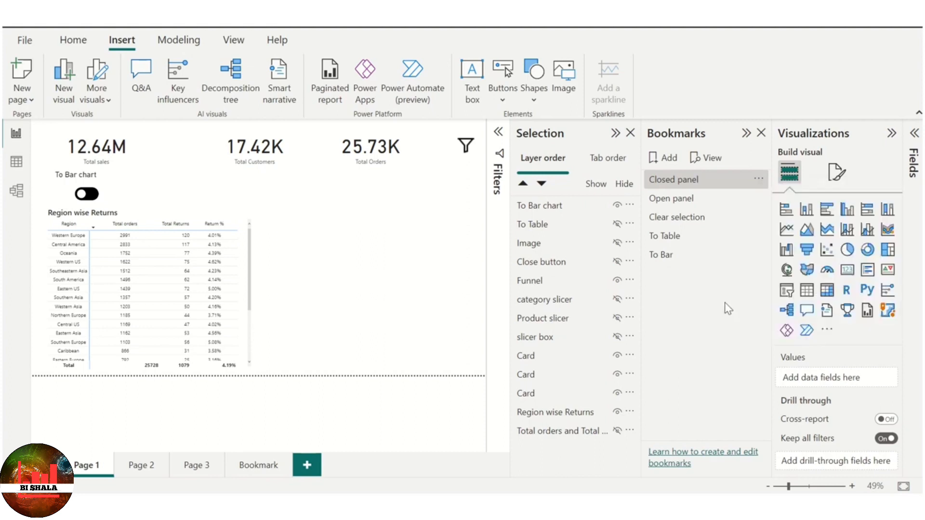
- Apply the Open panel and Closed panel bookmarks in turn and check the Closed panel bookmark's Current page option
{"action": "left_click", "coordinate": [679, 203]}
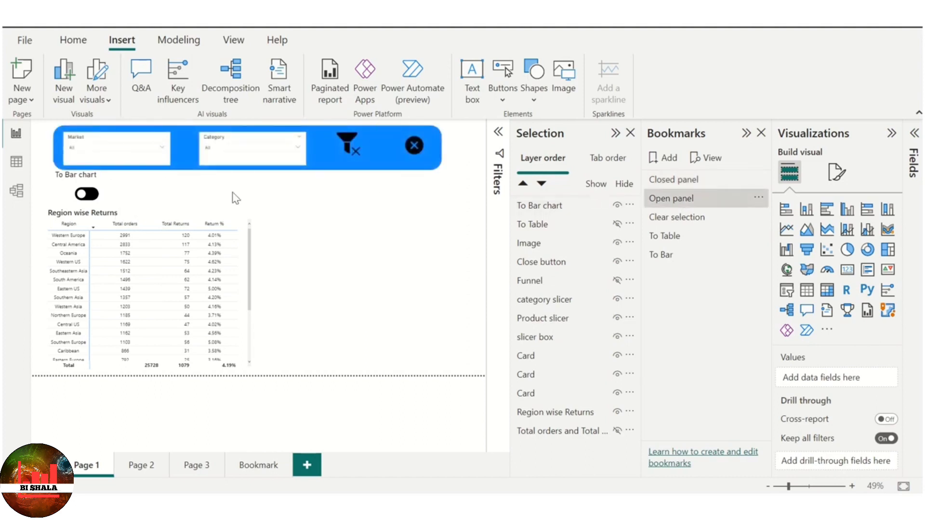
{"action": "left_click", "coordinate": [676, 202]}
{"action": "left_click", "coordinate": [760, 186]}
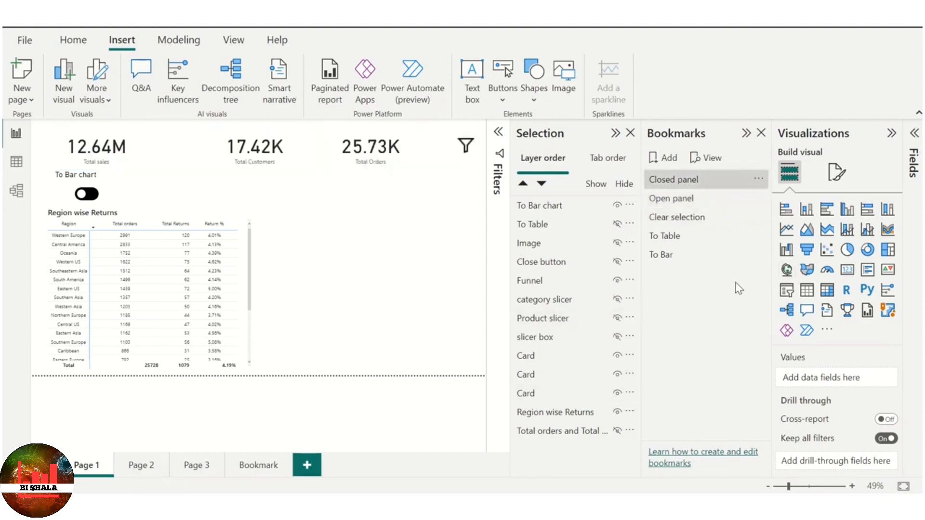
{"action": "left_click", "coordinate": [759, 178]}
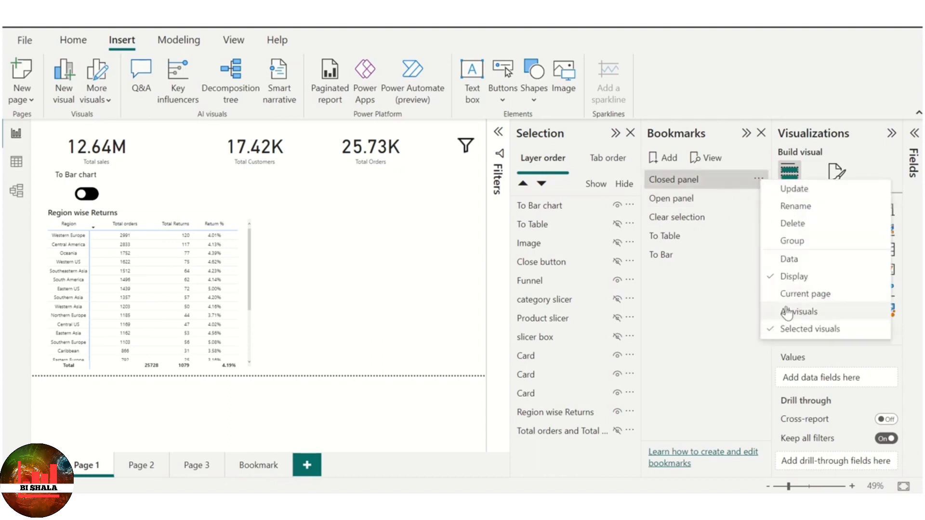
- Apply Open panel on Page 1, go to Page 2, and apply the Closed panel bookmark from there to test page switching
{"action": "left_click", "coordinate": [681, 204]}
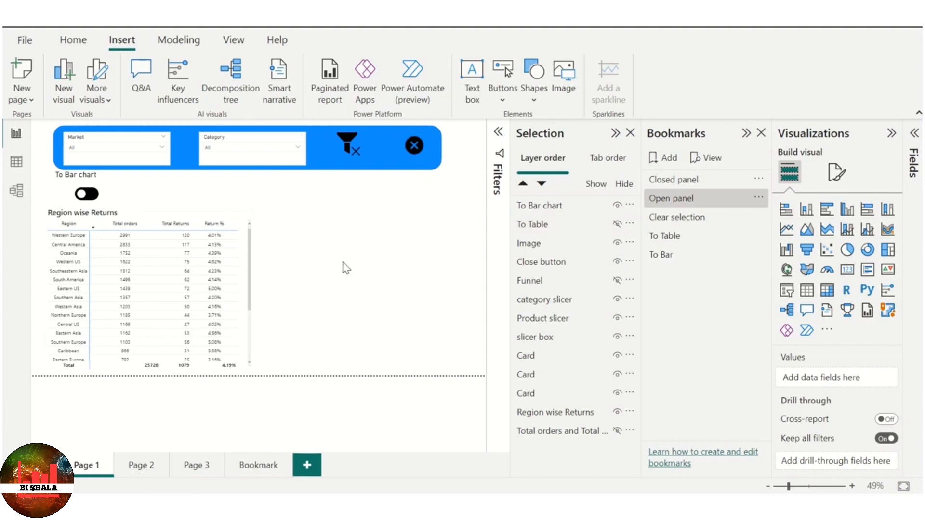
{"action": "left_click", "coordinate": [140, 467]}
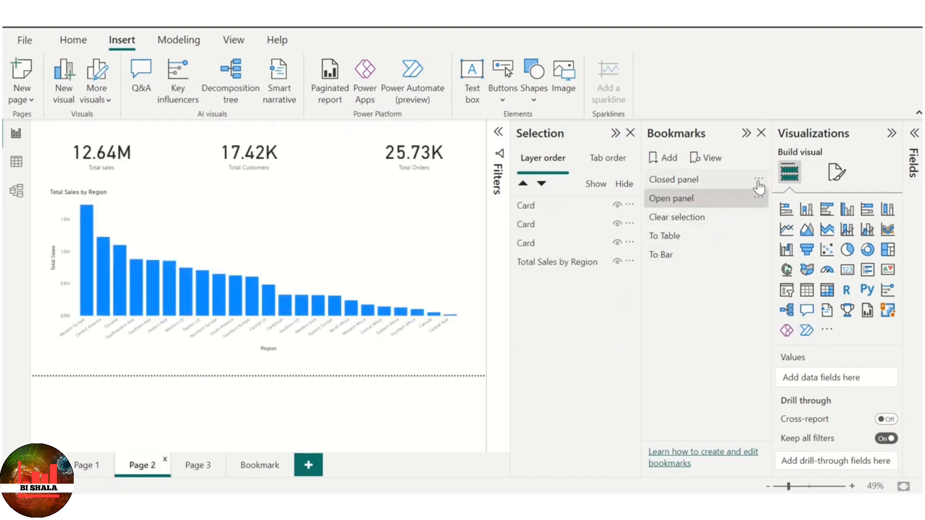
{"action": "left_click", "coordinate": [676, 179]}
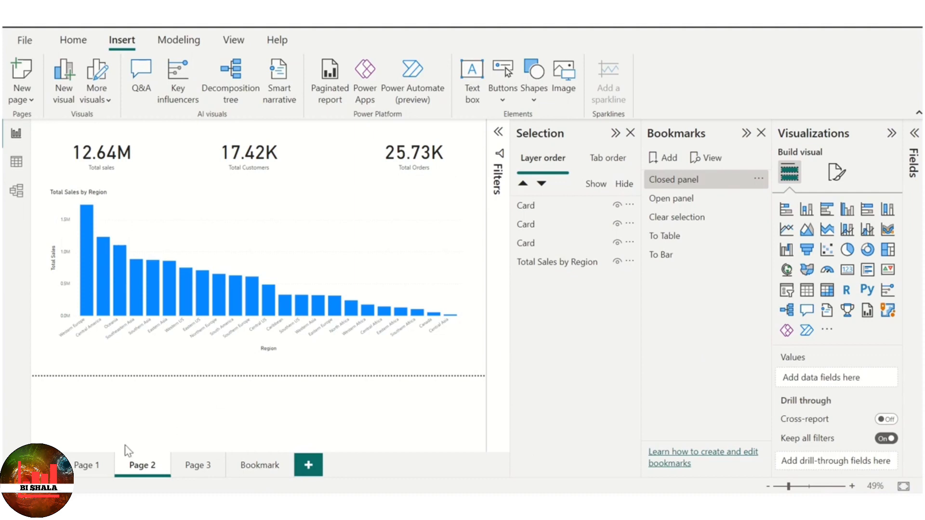
- Apply the Open panel bookmark from Page 2 to test page switching, and check its Current page option
{"action": "left_click", "coordinate": [81, 468]}
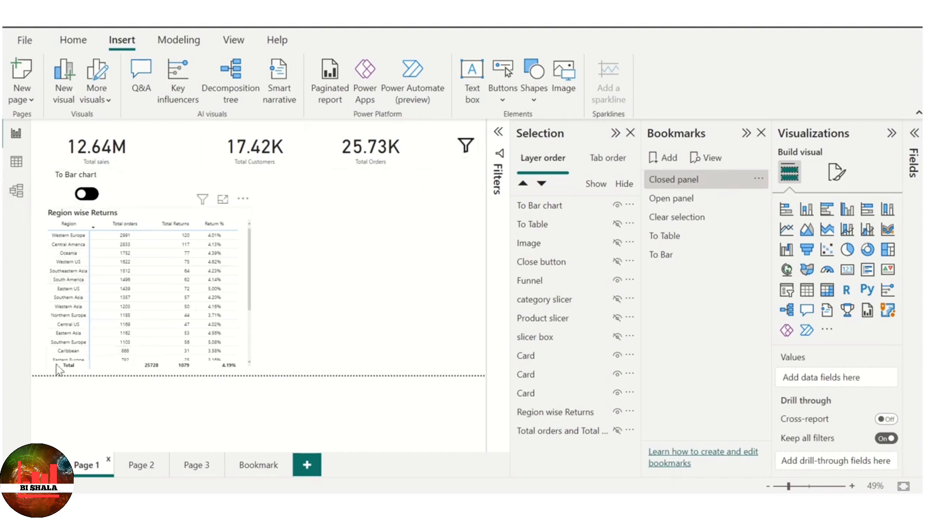
{"action": "left_click", "coordinate": [142, 465]}
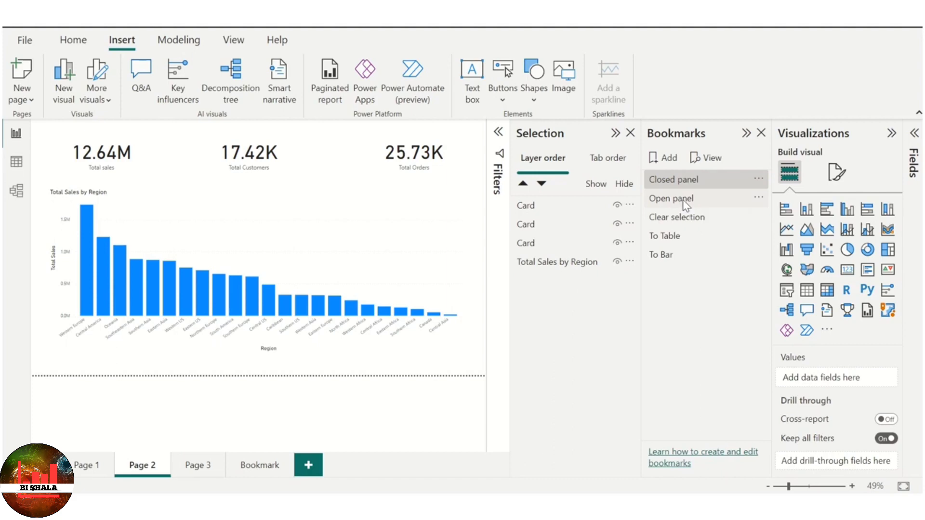
{"action": "left_click", "coordinate": [683, 199]}
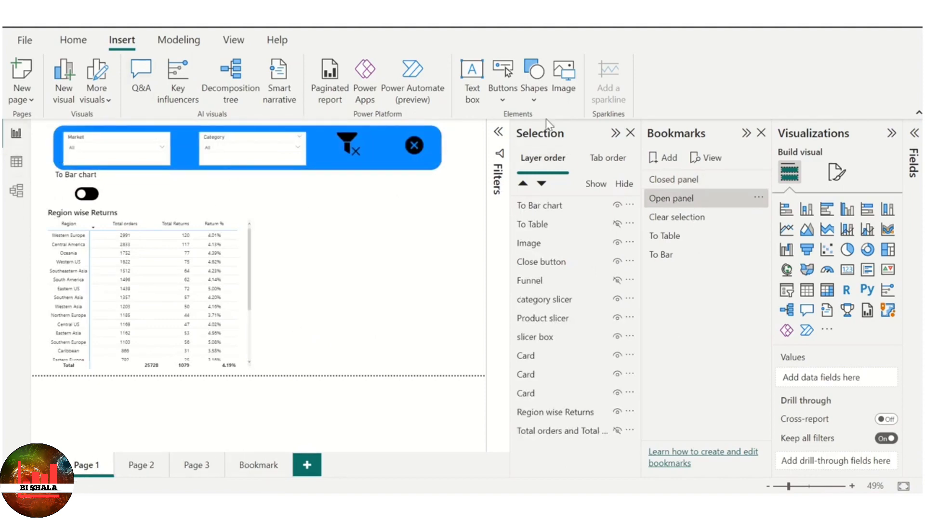
{"action": "left_click", "coordinate": [758, 198]}
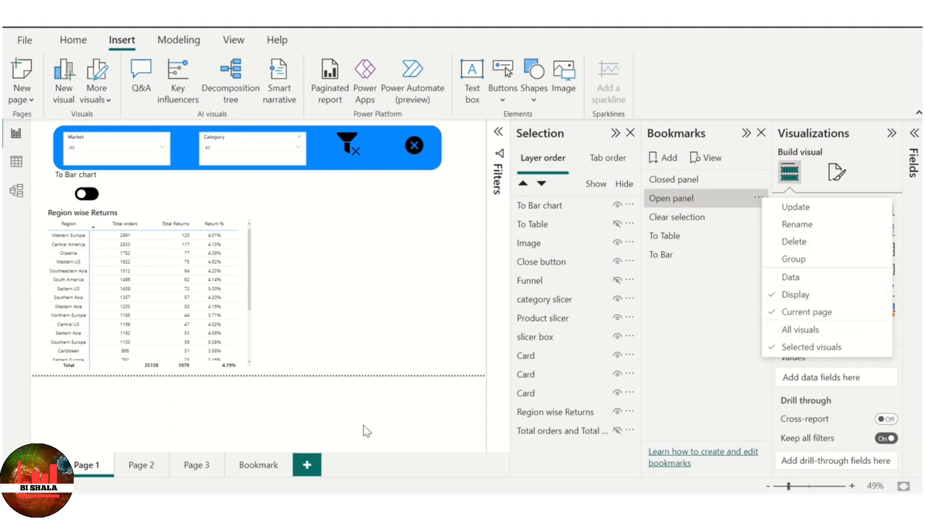
{"action": "left_click", "coordinate": [436, 326]}
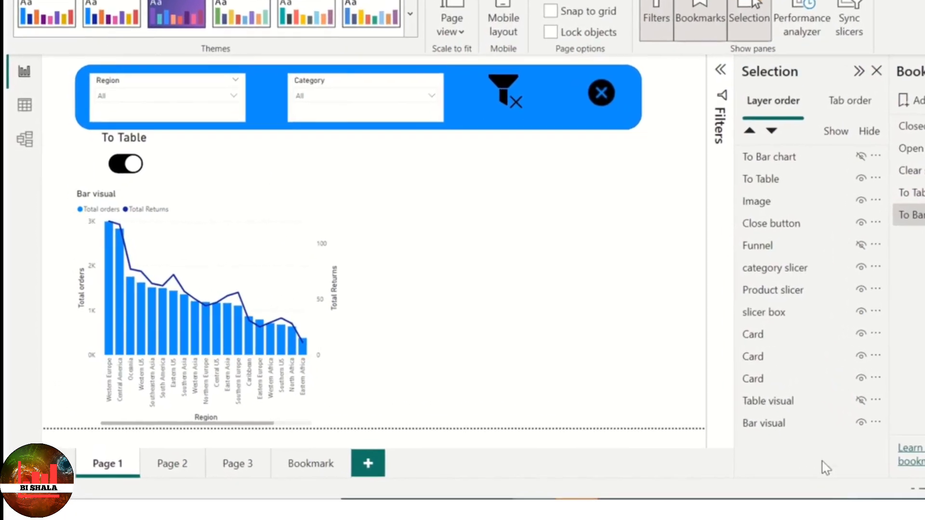
- Show the hidden Table visual beside the Bar visual on Page 1 and check how the two visuals interact
{"action": "left_click", "coordinate": [861, 401]}
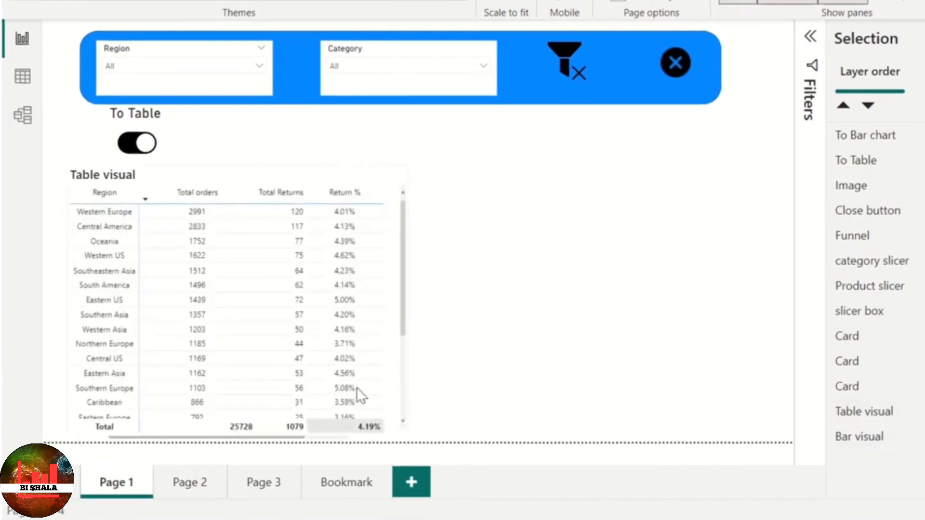
{"action": "left_click_drag", "start_coordinate": [298, 169], "coordinate": [688, 155]}
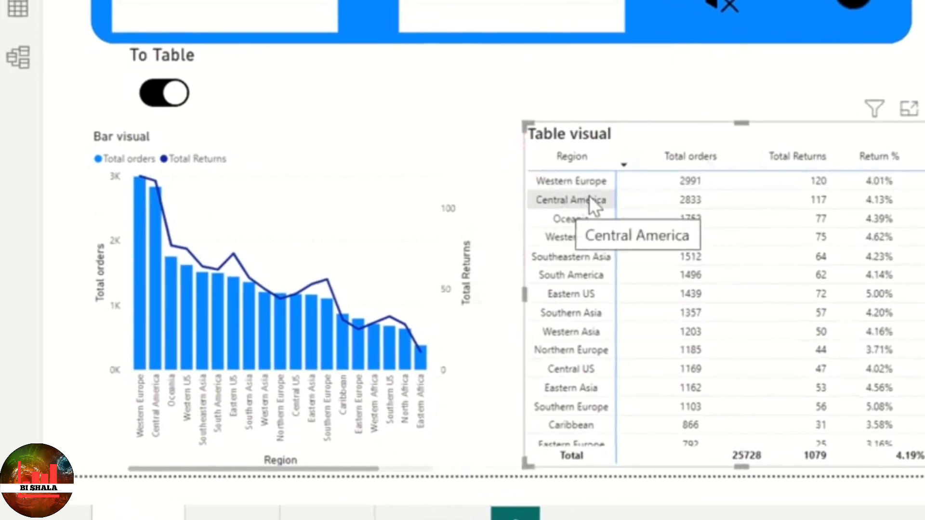
{"action": "left_click", "coordinate": [620, 191]}
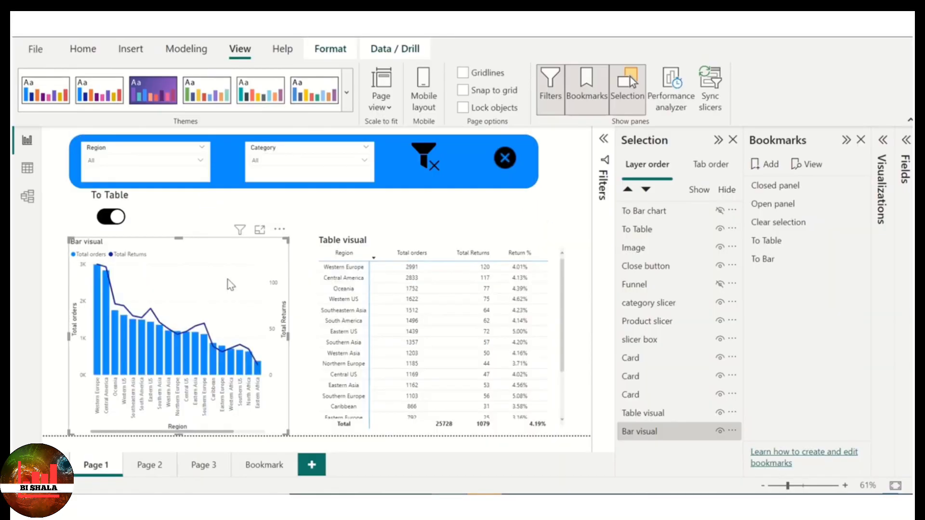
{"action": "left_click", "coordinate": [387, 347]}
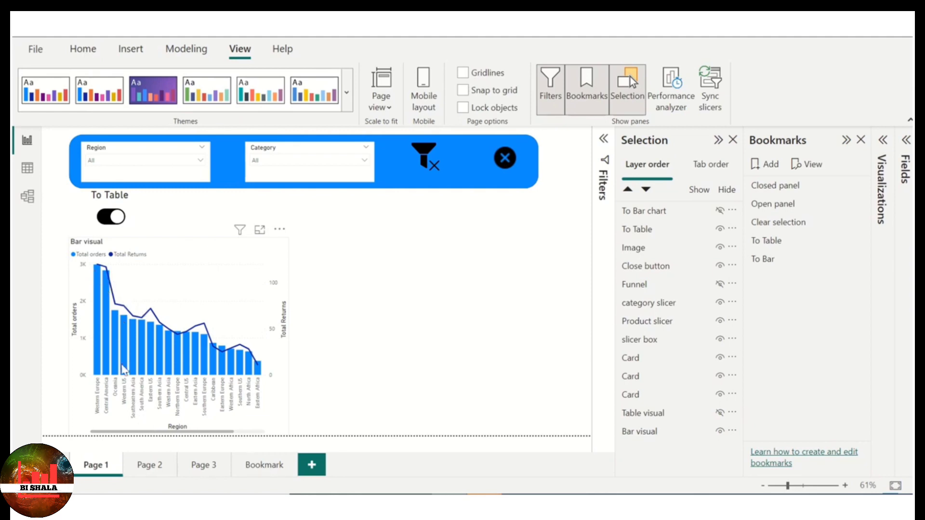
- Select Oceania in the Bar visual and switch to the table, select Western US there, and switch back to test cross-filtering
{"action": "left_click", "coordinate": [114, 335]}
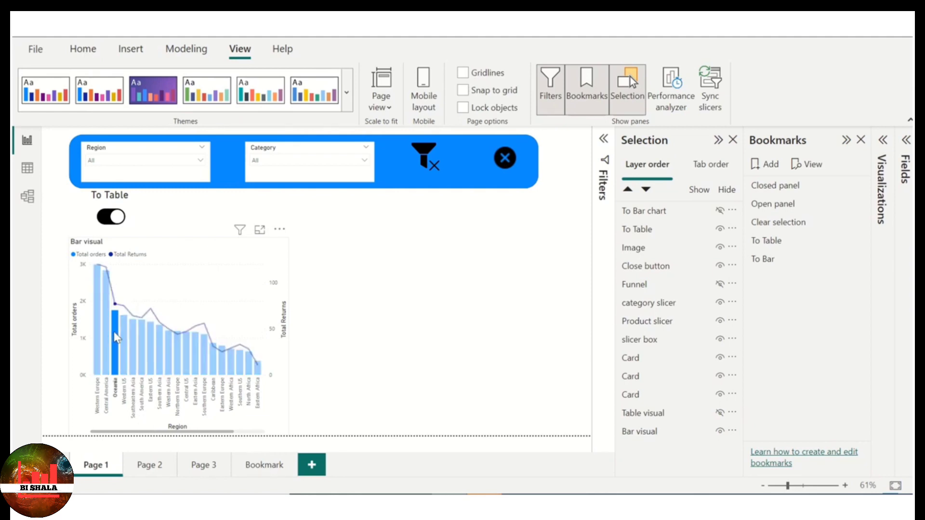
{"action": "left_click", "coordinate": [106, 219], "text": "ctrl"}
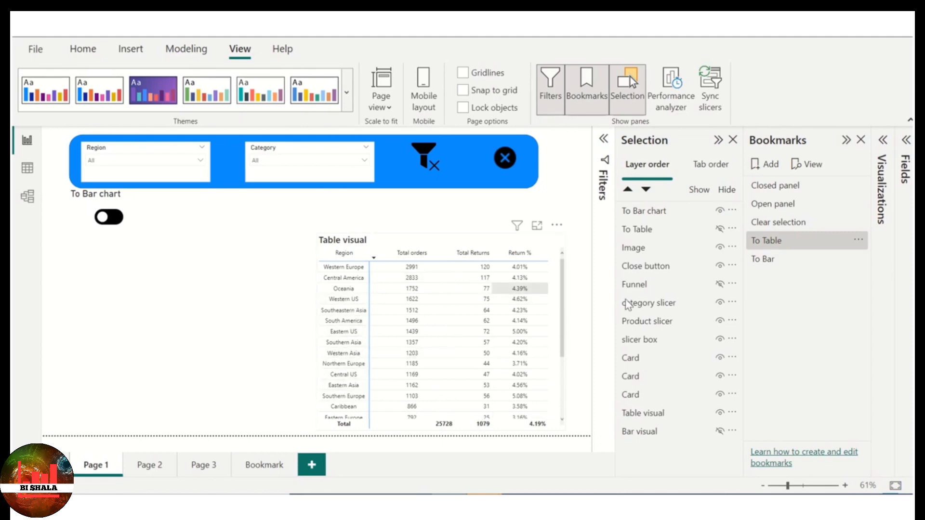
{"action": "left_click", "coordinate": [493, 238]}
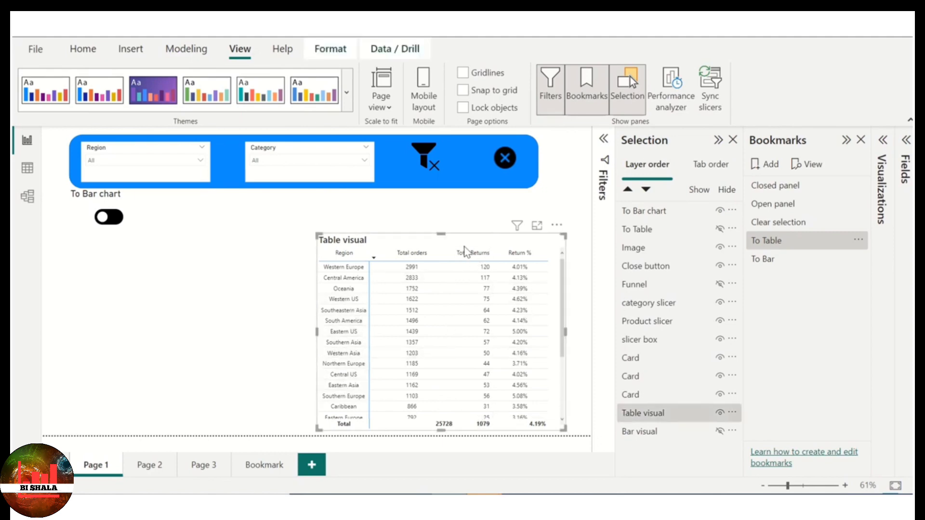
{"action": "left_click", "coordinate": [350, 302]}
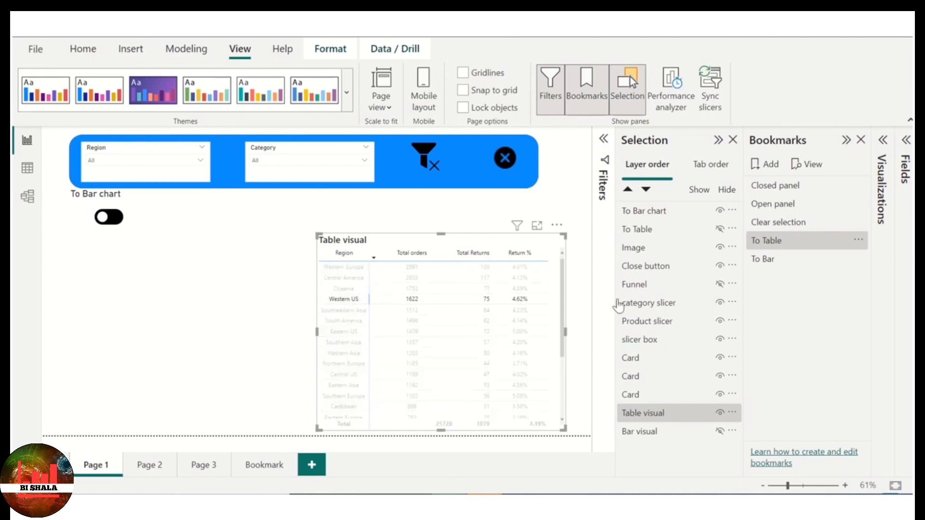
{"action": "left_click", "coordinate": [112, 219], "text": "ctrl"}
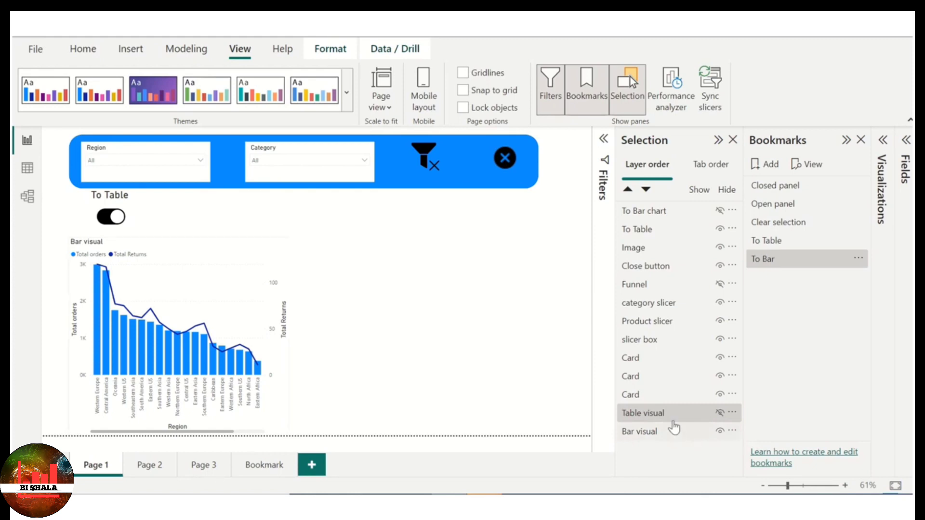
- Switch to the table, move the Table visual over the Bar visual's spot, and make the hidden Bar visual visible behind it
{"action": "left_click", "coordinate": [105, 224], "text": "ctrl"}
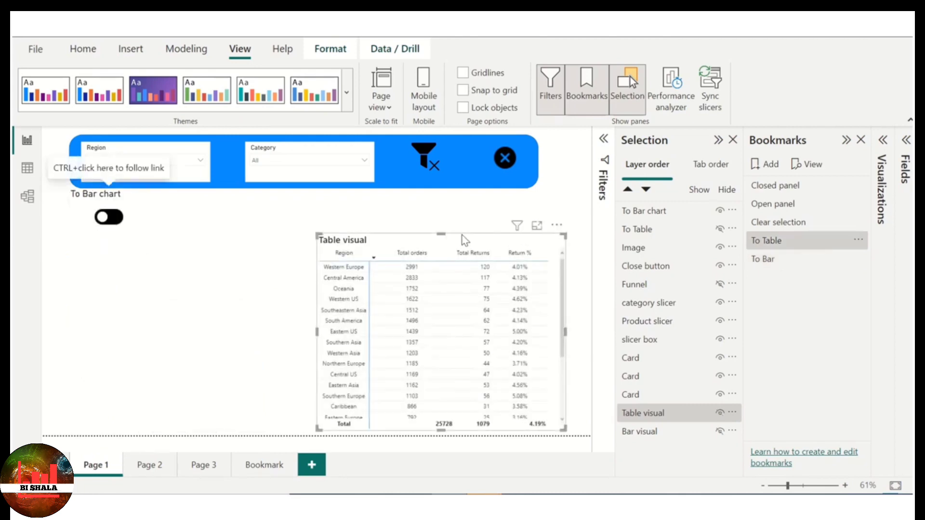
{"action": "left_click_drag", "start_coordinate": [464, 236], "coordinate": [201, 233]}
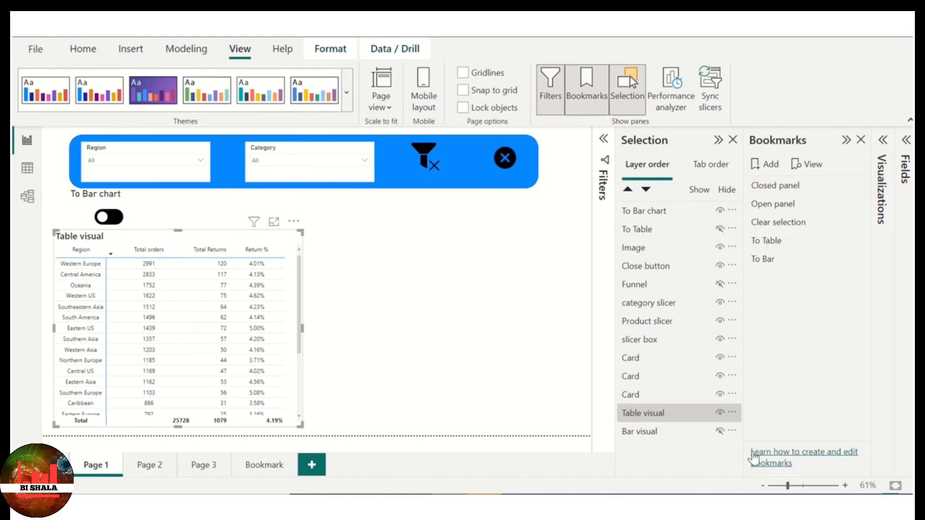
{"action": "left_click", "coordinate": [720, 431]}
{"action": "left_click", "coordinate": [460, 354]}
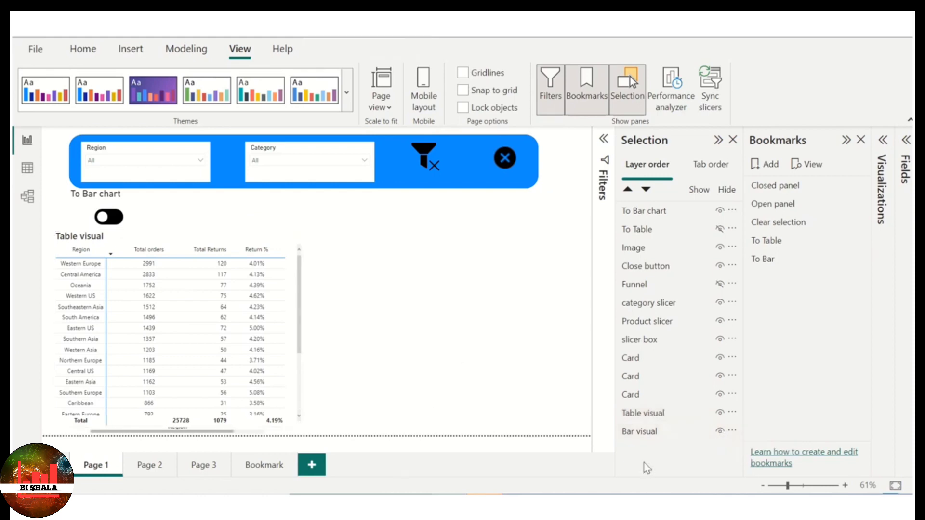
{"action": "left_click_drag", "start_coordinate": [209, 237], "coordinate": [210, 245]}
{"action": "left_click", "coordinate": [401, 270]}
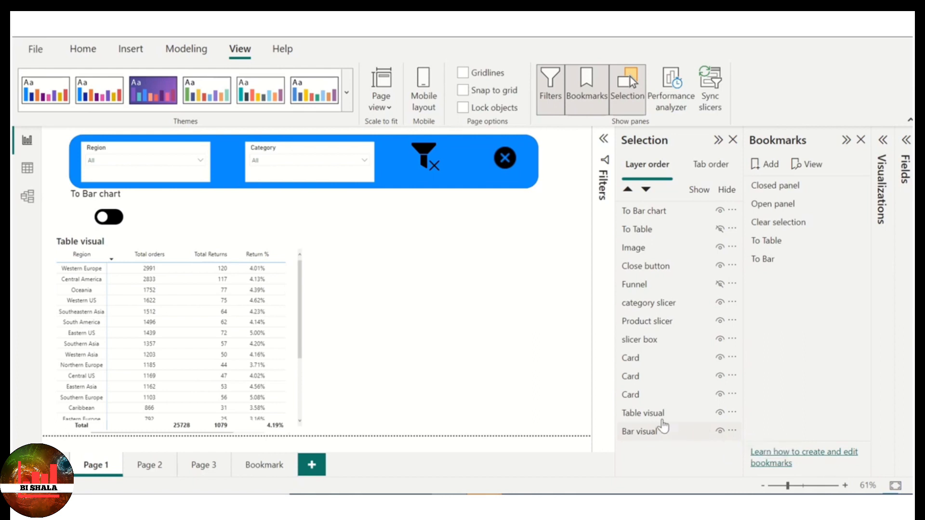
- Update the To Table bookmark with Table visual, Bar visual, To Table and To Bar chart selected, keeping the Bar visual shown
{"action": "left_click", "coordinate": [634, 417]}
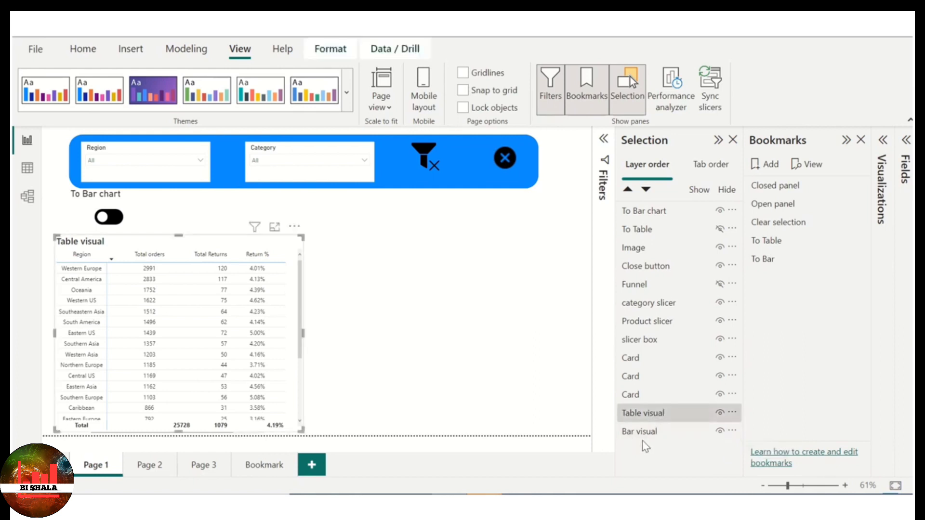
{"action": "left_click", "coordinate": [647, 434], "text": "ctrl"}
{"action": "left_click", "coordinate": [645, 231], "text": "ctrl"}
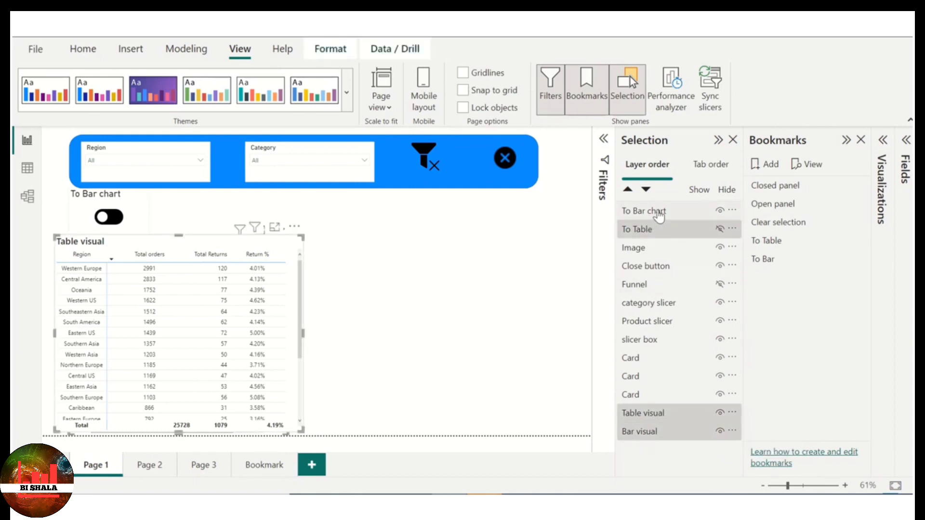
{"action": "left_click", "coordinate": [658, 215], "text": "ctrl"}
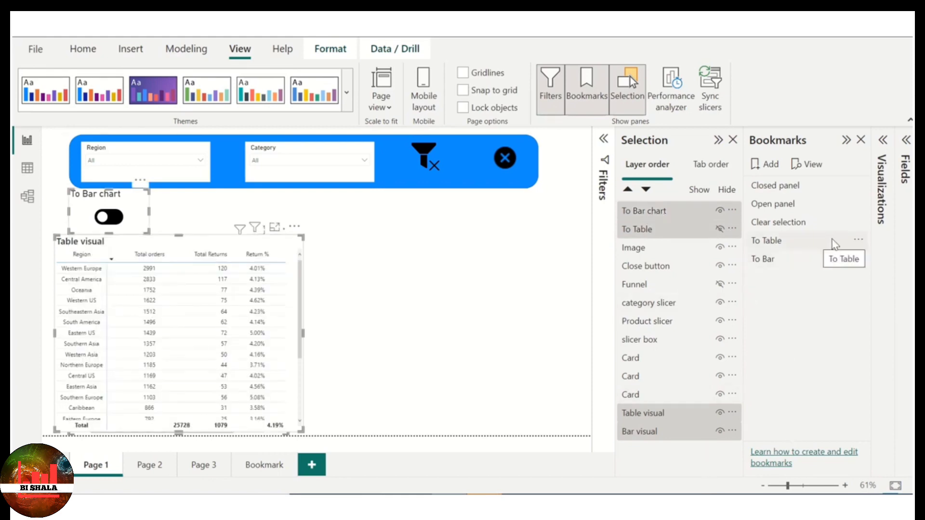
{"action": "left_click", "coordinate": [859, 242]}
{"action": "left_click", "coordinate": [808, 252]}
{"action": "left_click", "coordinate": [532, 309]}
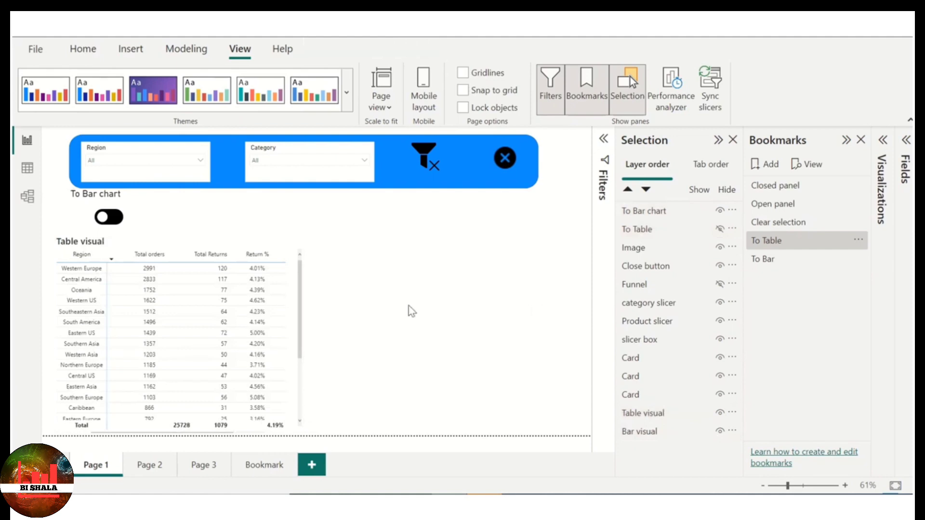
- Switch to the bar chart, select Oceania, and toggle to the table and back to test that the selection filters the table
{"action": "left_click", "coordinate": [109, 217], "text": "ctrl"}
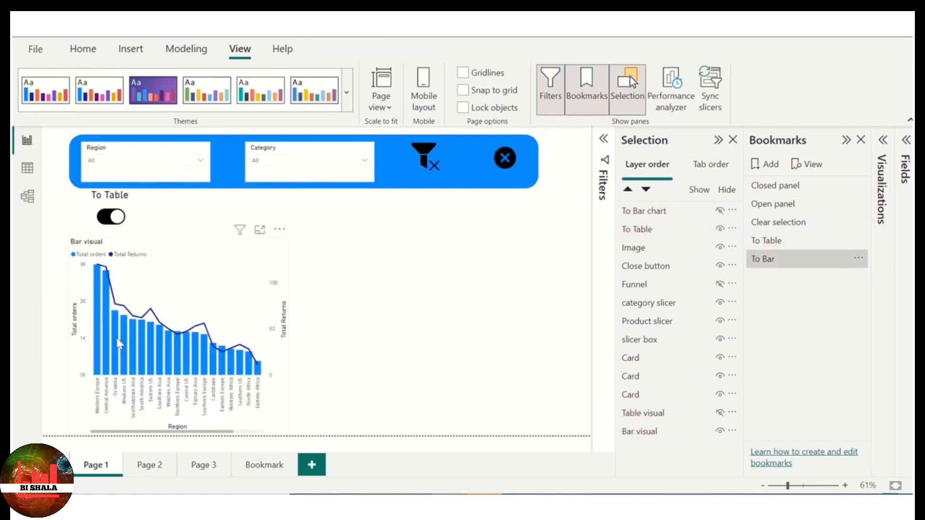
{"action": "mouse_move", "coordinate": [117, 335]}
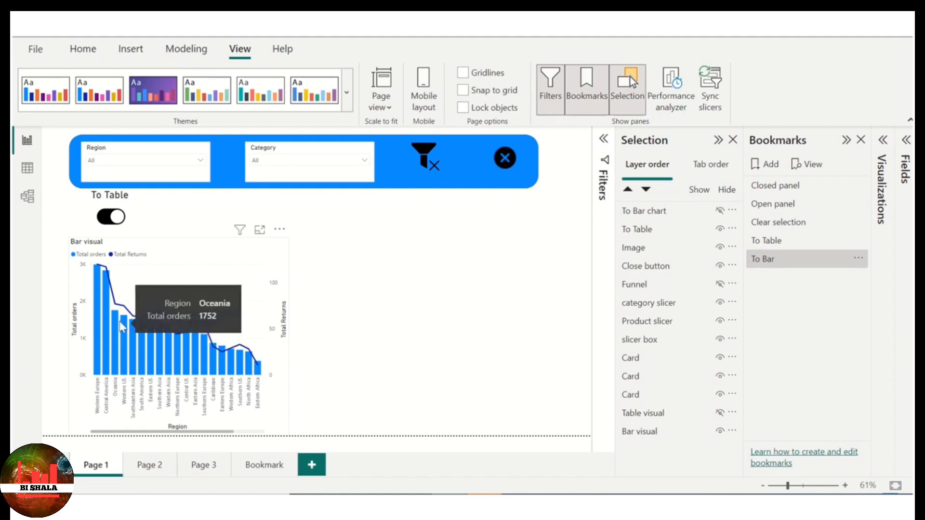
{"action": "left_click", "coordinate": [115, 319]}
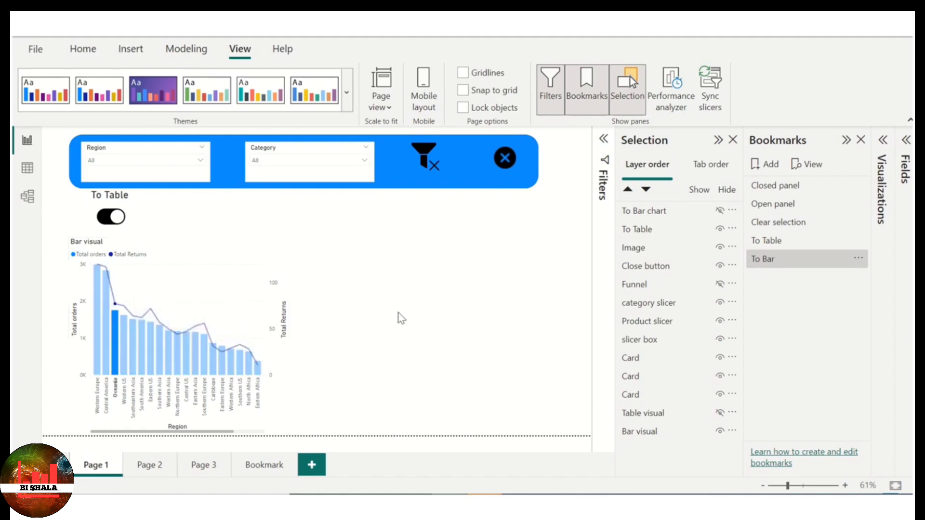
{"action": "left_click", "coordinate": [110, 219], "text": "ctrl"}
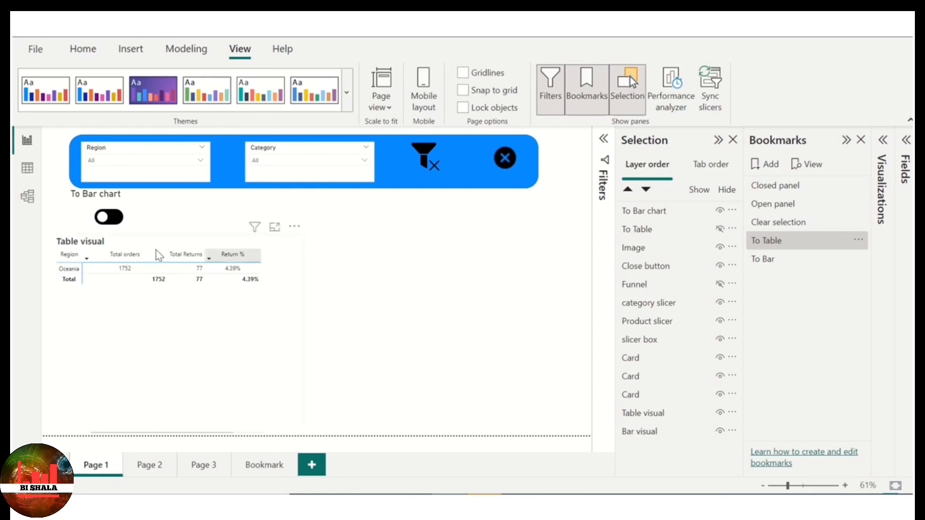
{"action": "left_click", "coordinate": [112, 218], "text": "ctrl"}
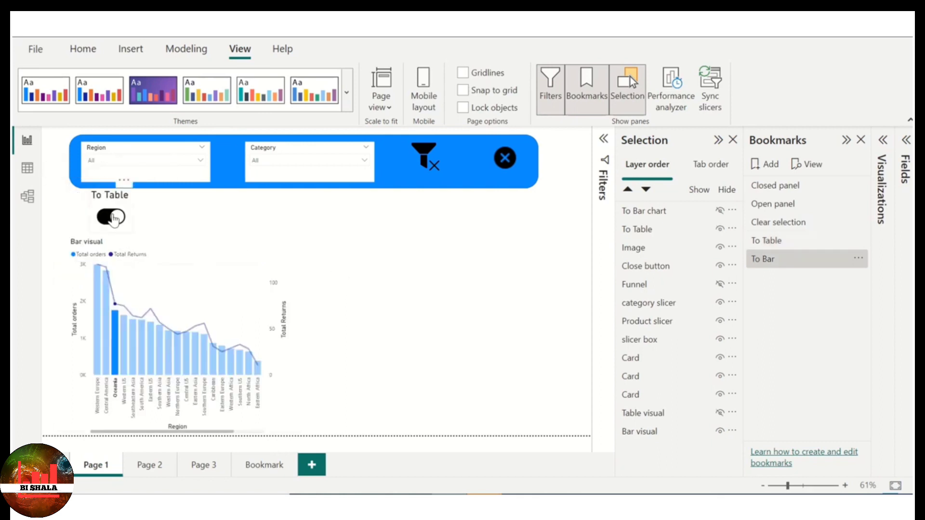
- Clear the Oceania selection, select Eastern US in the Bar visual, and switch to the table to test the filtering
{"action": "left_click", "coordinate": [155, 370]}
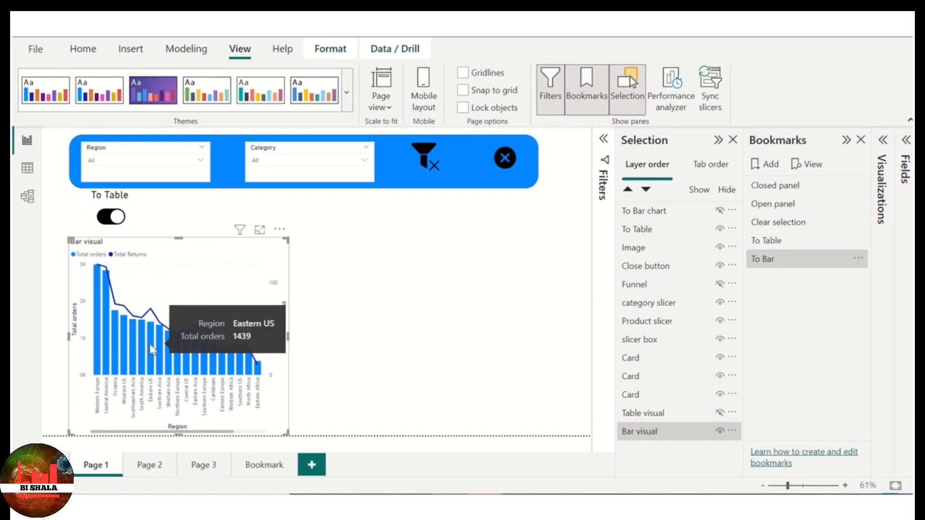
{"action": "left_click", "coordinate": [149, 343]}
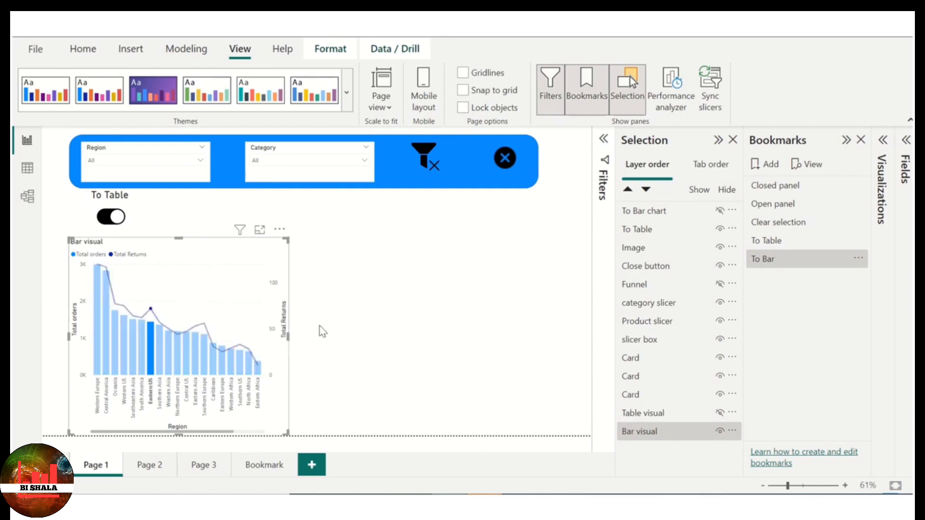
{"action": "left_click", "coordinate": [104, 222], "text": "ctrl"}
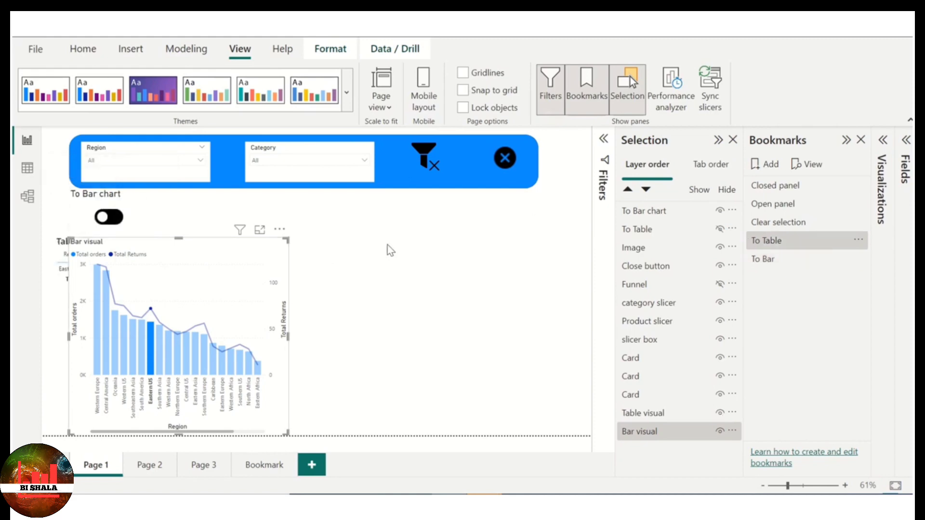